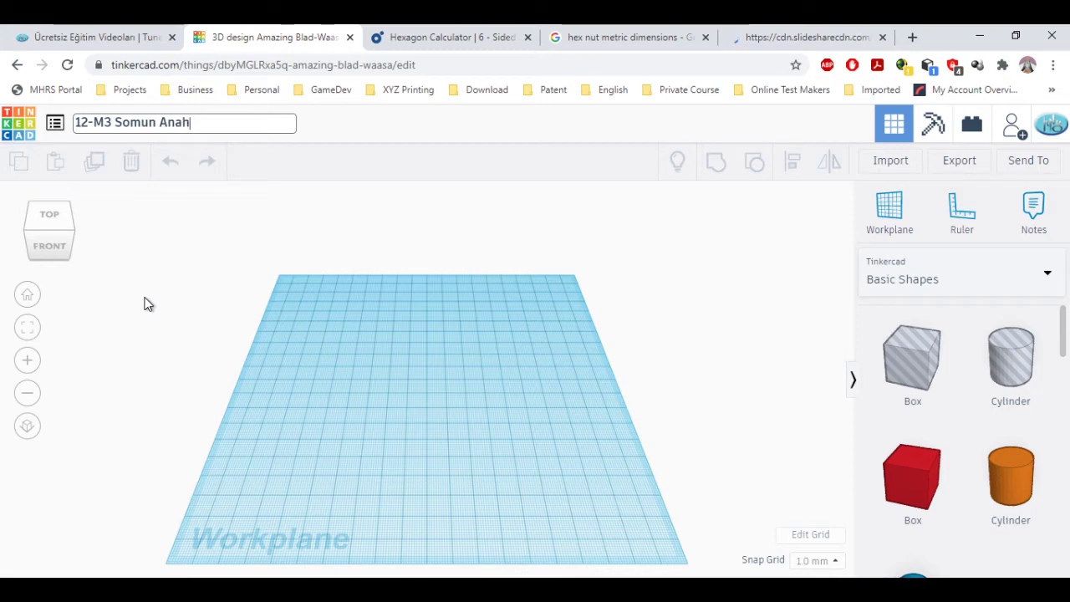
- Rename the design as 12-M3 Somun Anahtarı
key(Return)
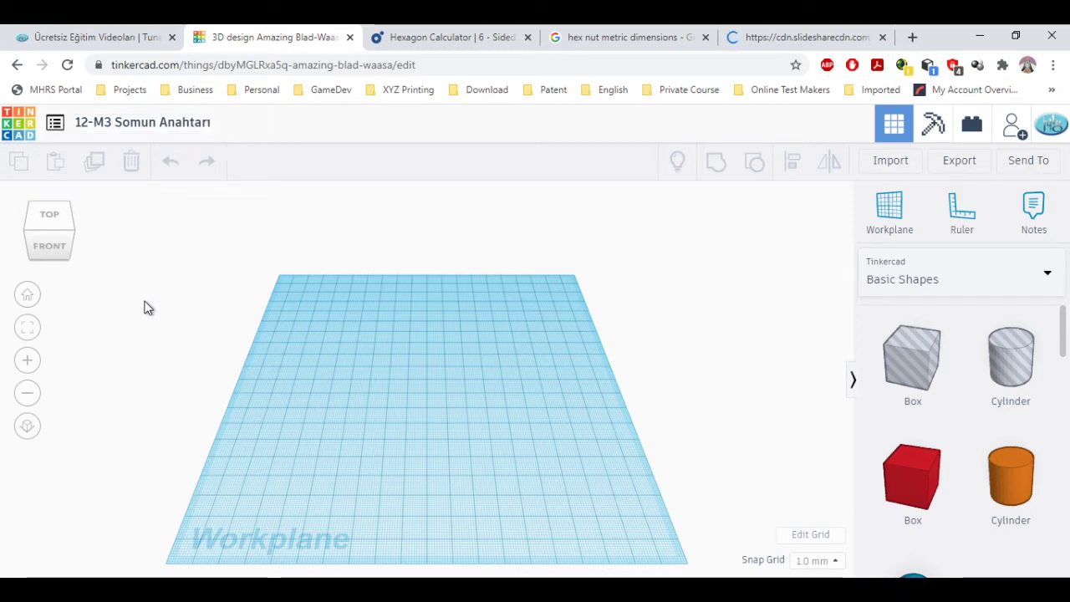
- Examine the M3 row and the dimension drawing in the metric hex nut dimensions chart
click(807, 35)
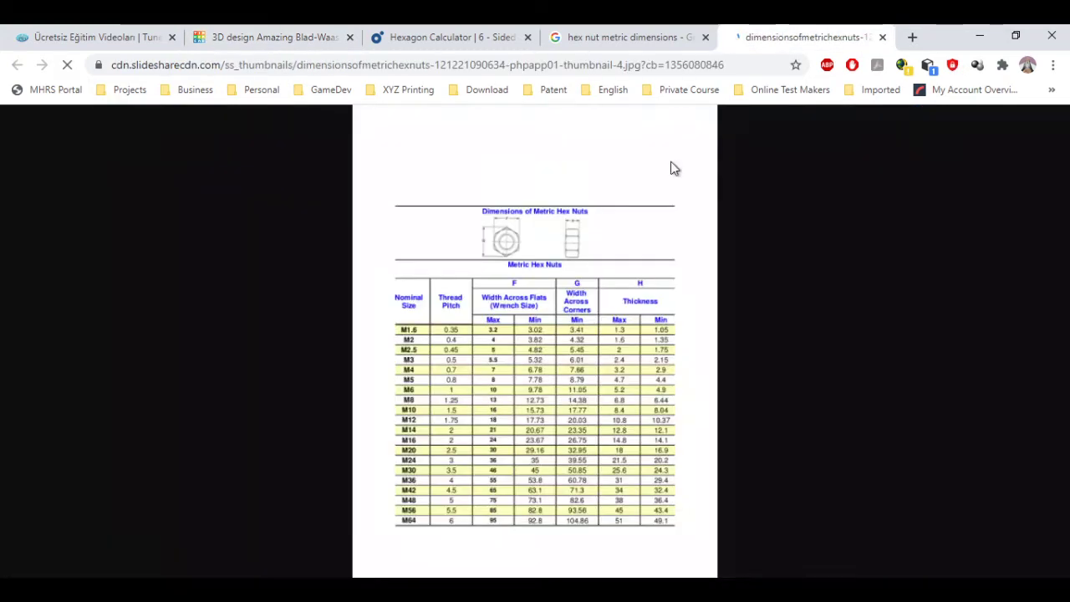
click(503, 278)
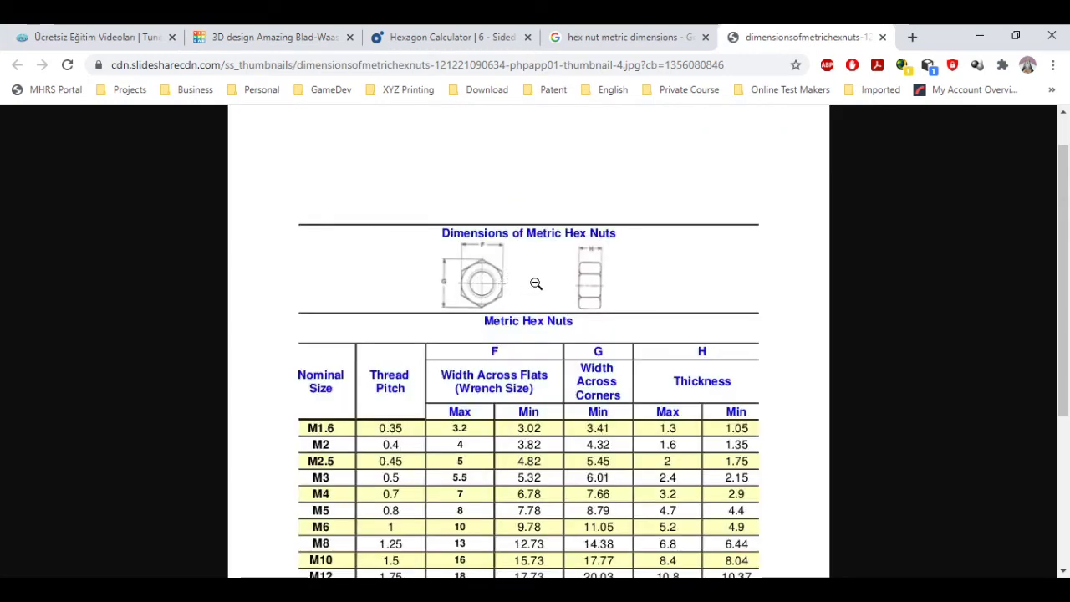
scroll(535, 283, down, 2)
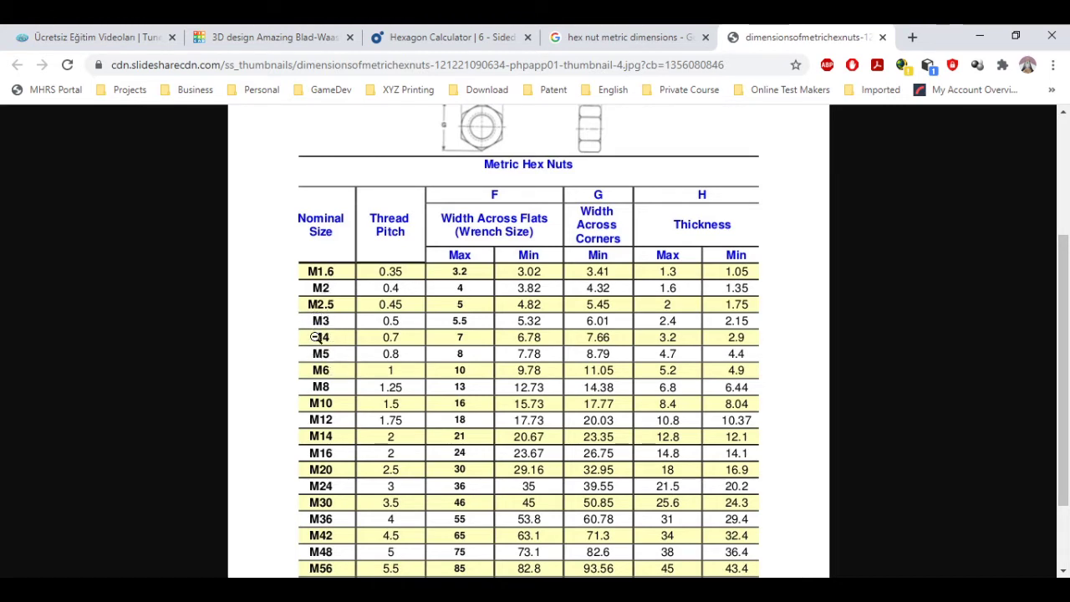
scroll(434, 303, up, 1)
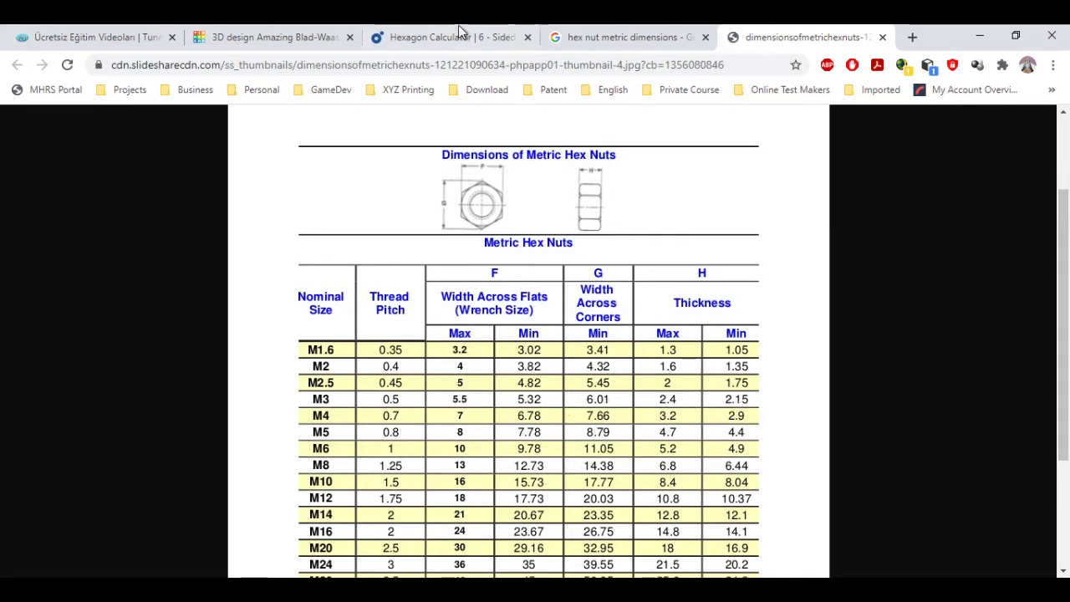
- Calculate a hexagon with a 2.75 mm apothem in the Hexagon Calculator and check the M3 nut's thickness in the dimensions chart
click(428, 35)
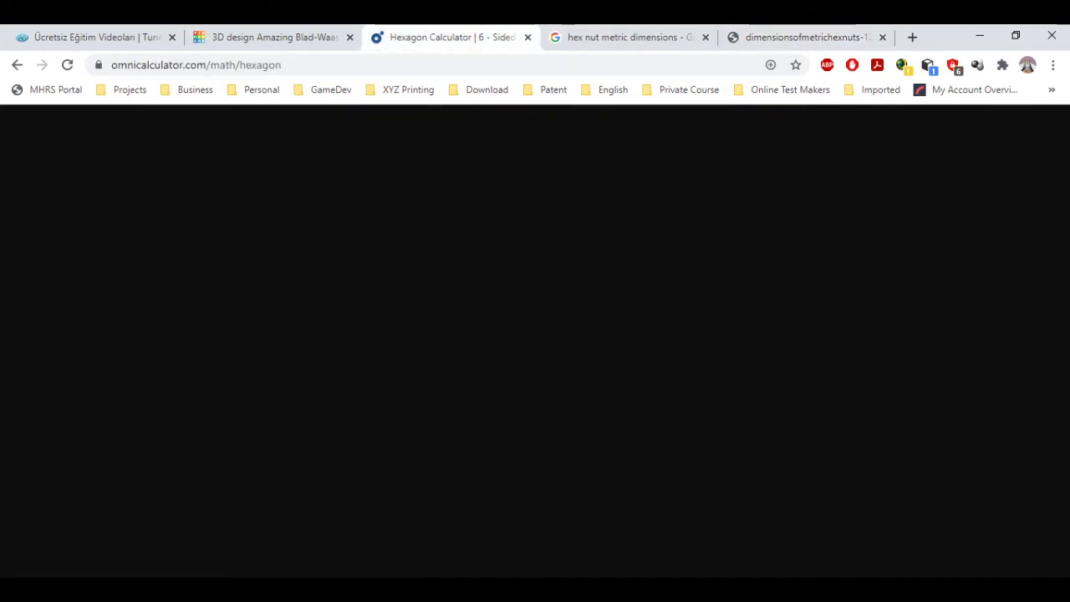
scroll(485, 349, down, 2)
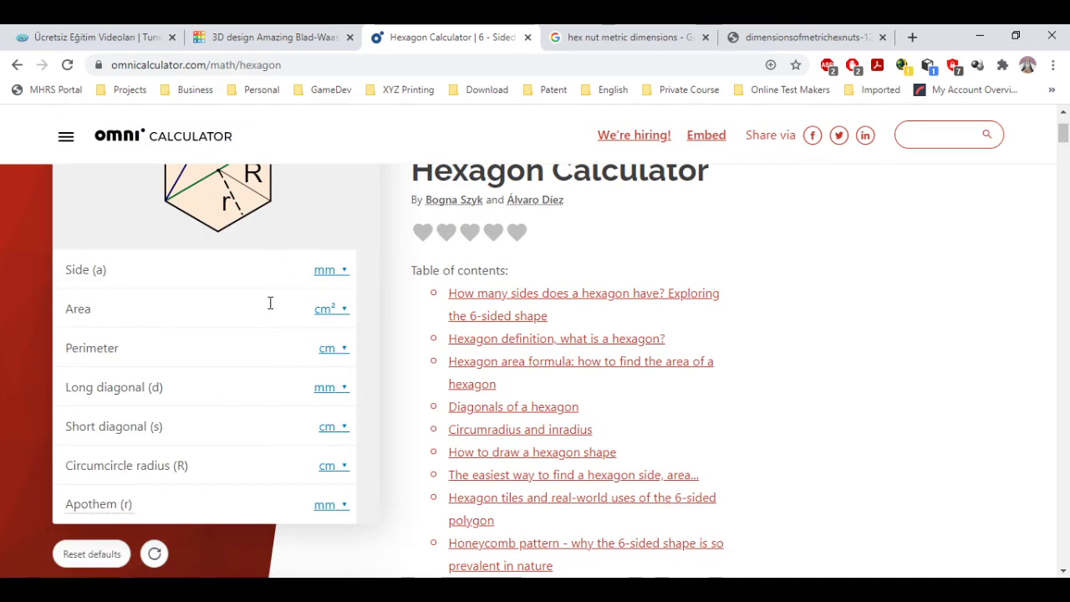
scroll(270, 304, up, 2)
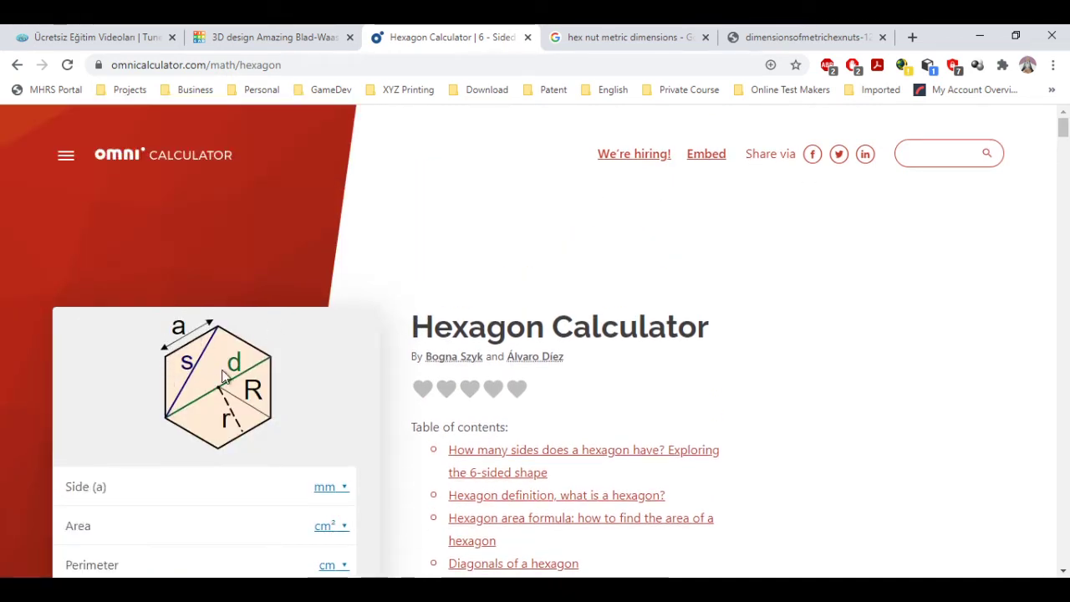
scroll(200, 351, down, 2)
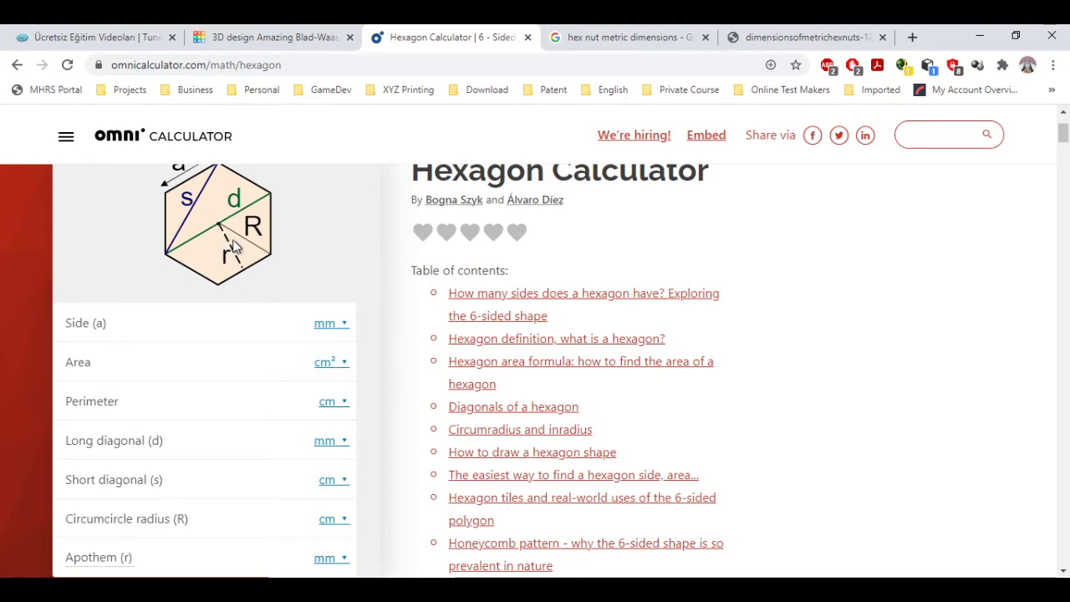
scroll(158, 542, down, 1)
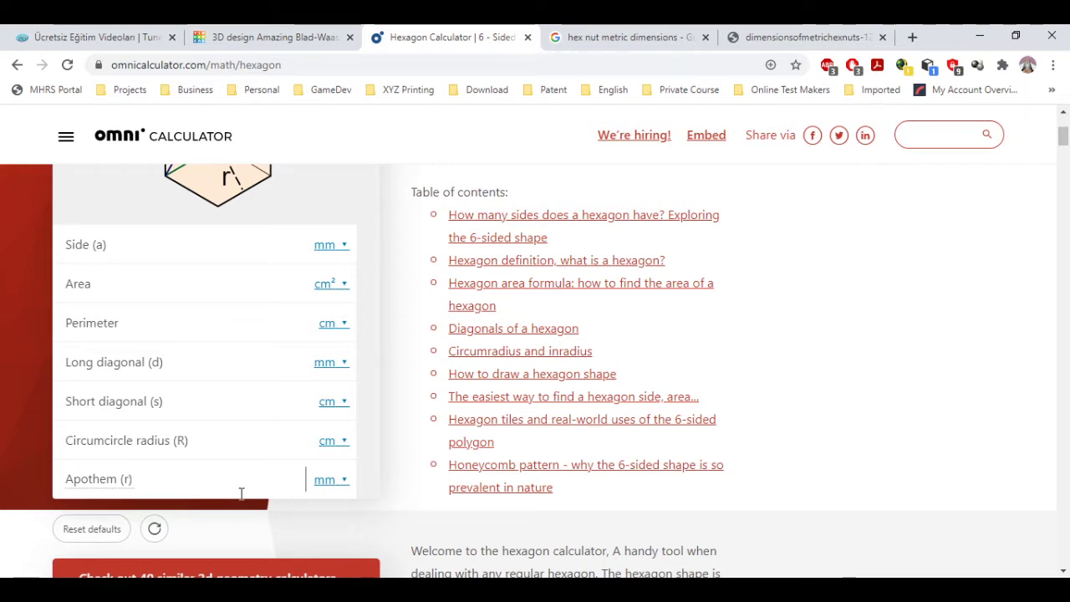
text(2.75)
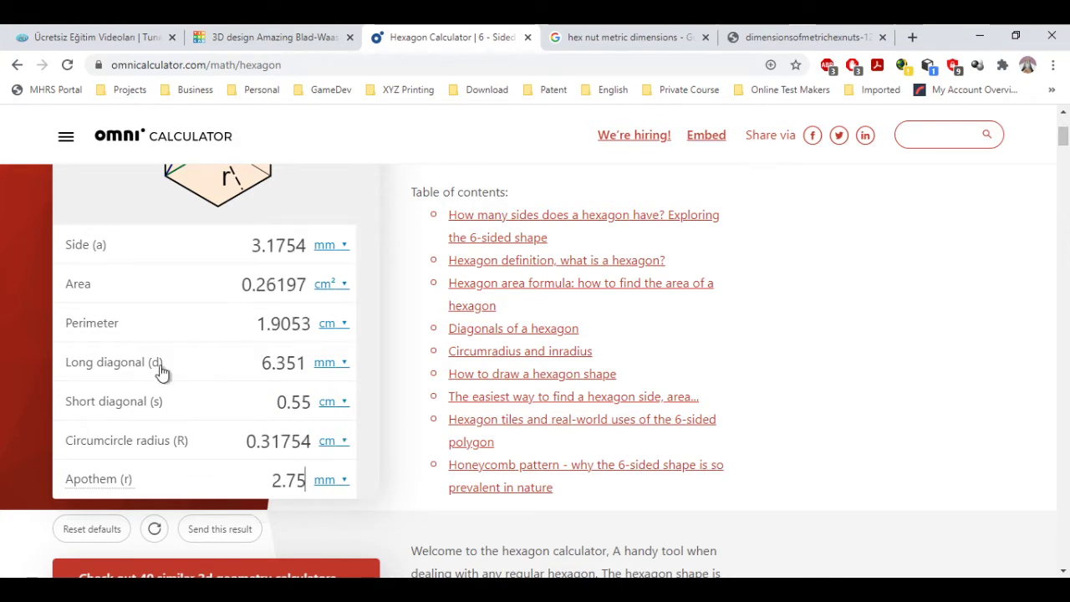
scroll(217, 451, up, 2)
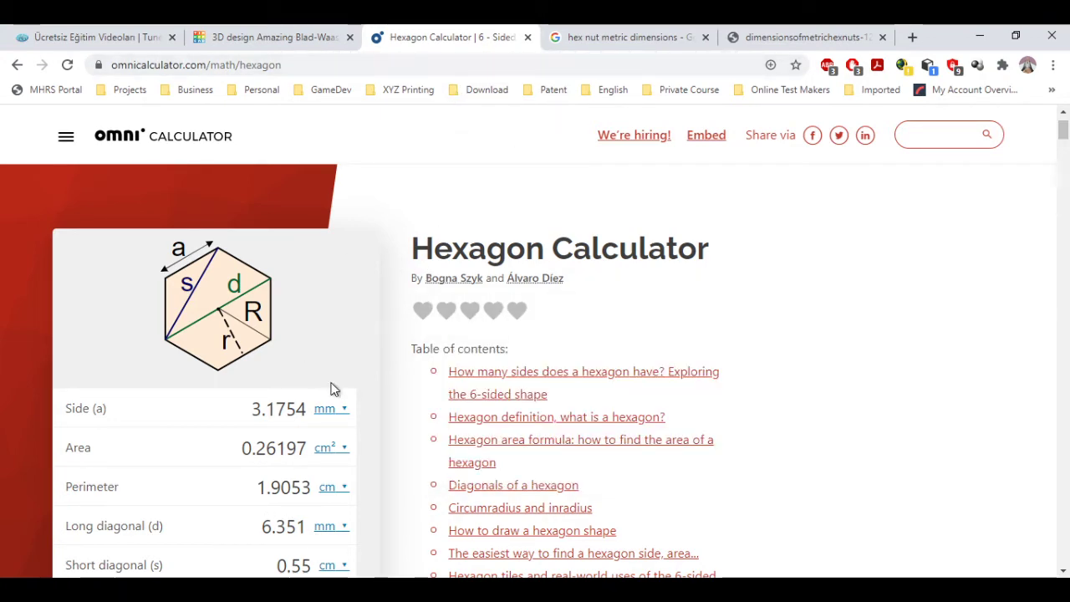
click(800, 33)
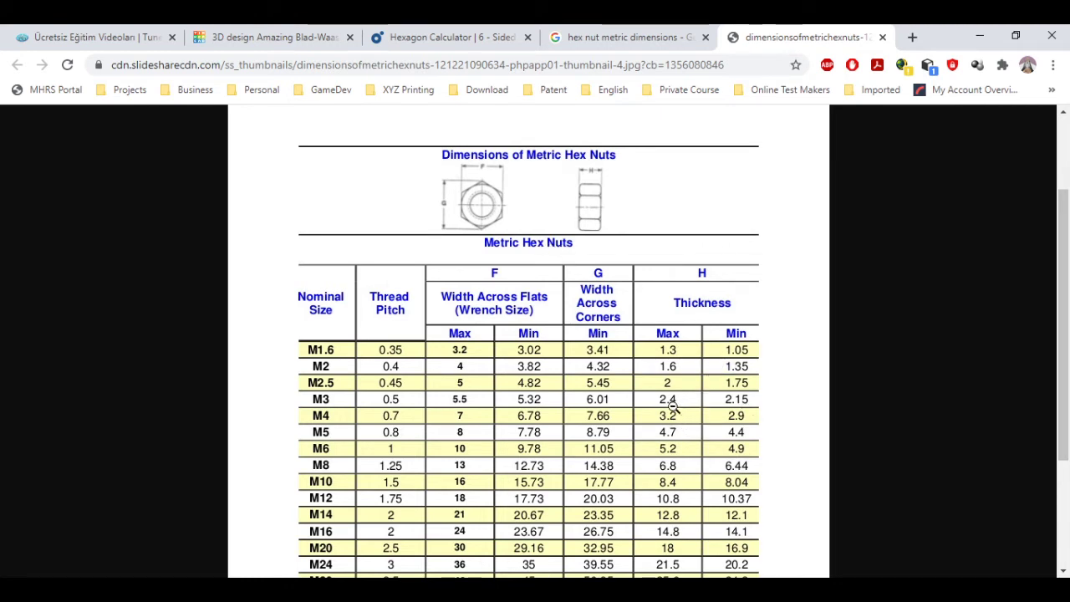
- Switch to Tinkercad, place a six-sided Polygon near the middle of the workplane and turn it into a hole
click(260, 38)
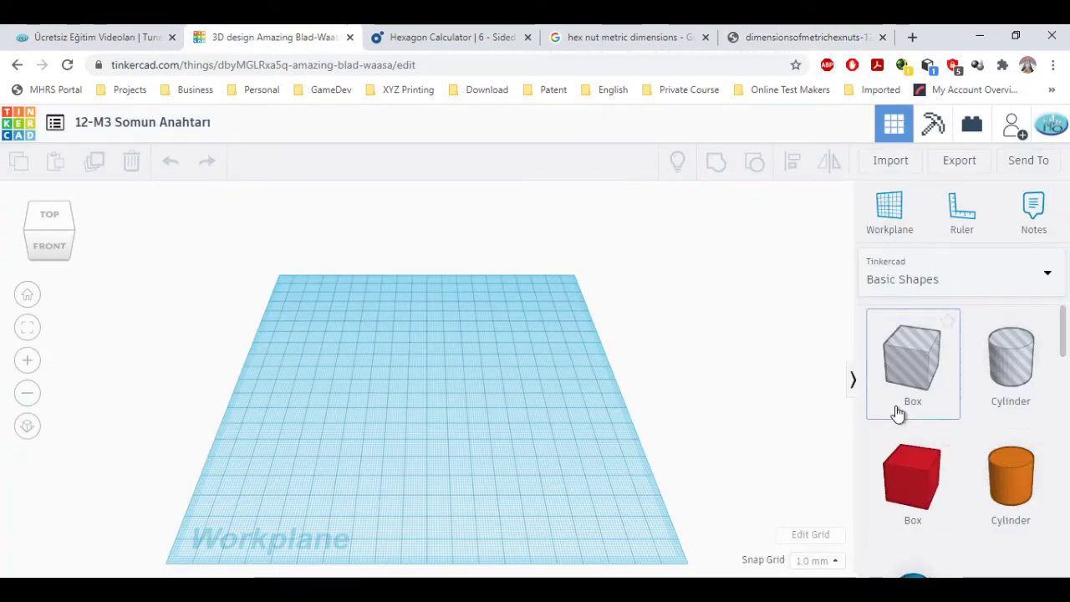
scroll(975, 428, down, 3)
scroll(974, 428, down, 9)
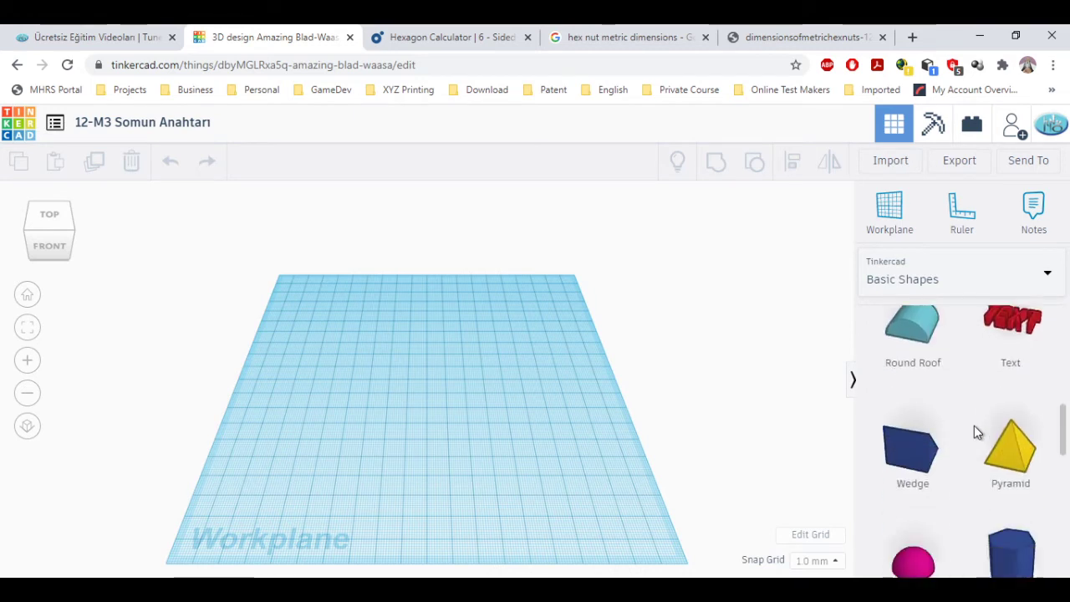
scroll(975, 430, down, 3)
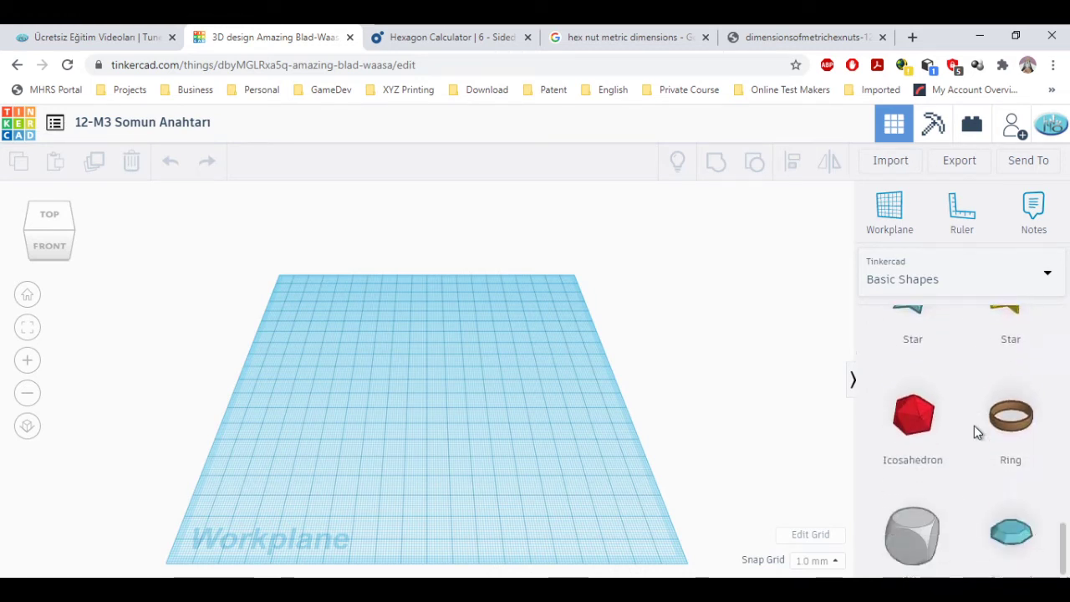
scroll(974, 430, up, 9)
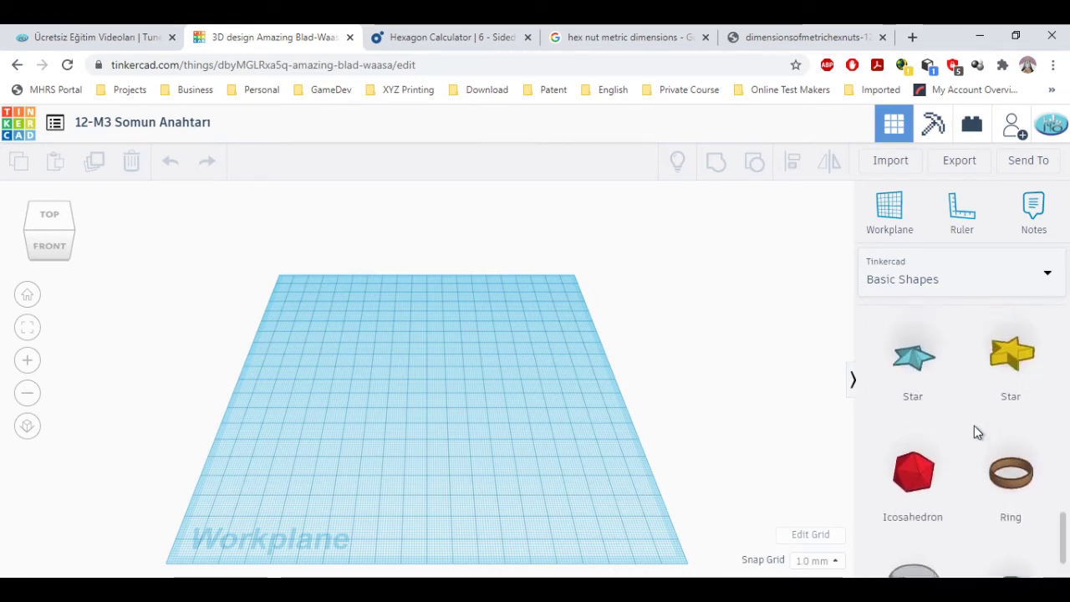
scroll(974, 428, up, 2)
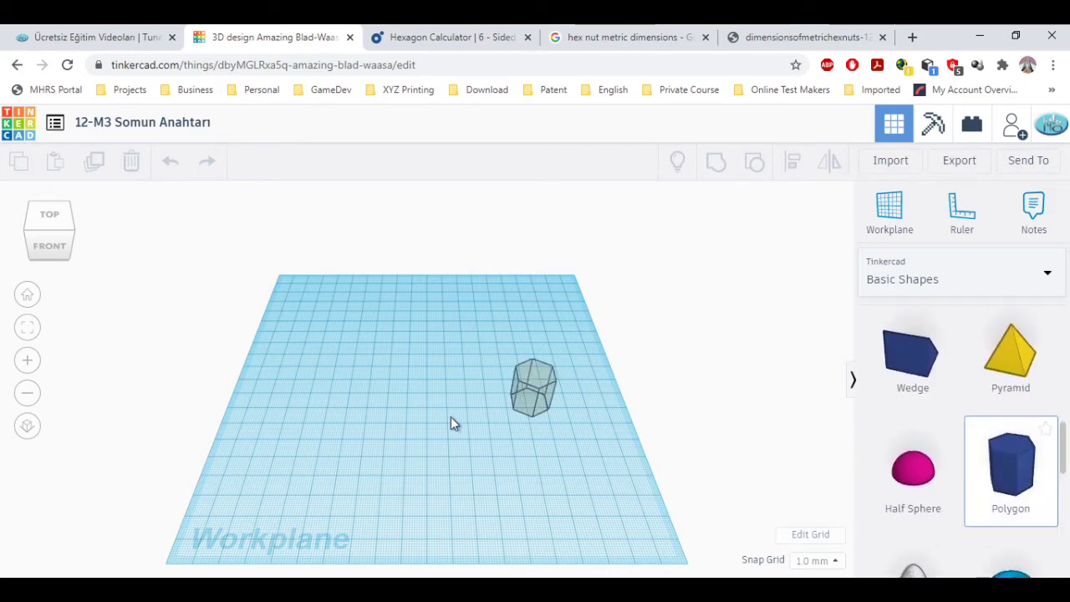
click(412, 464)
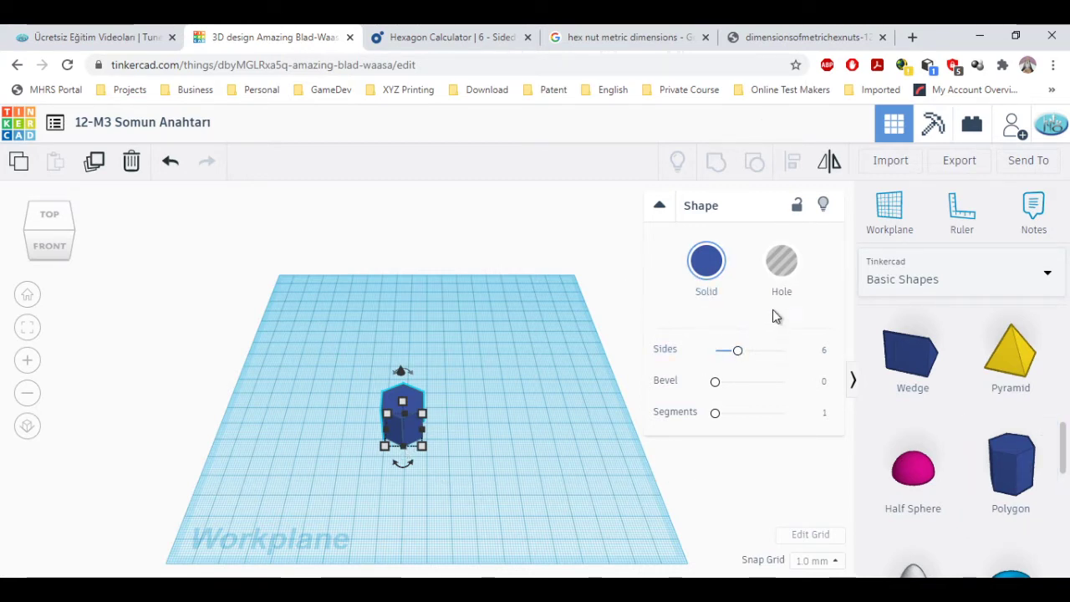
click(776, 278)
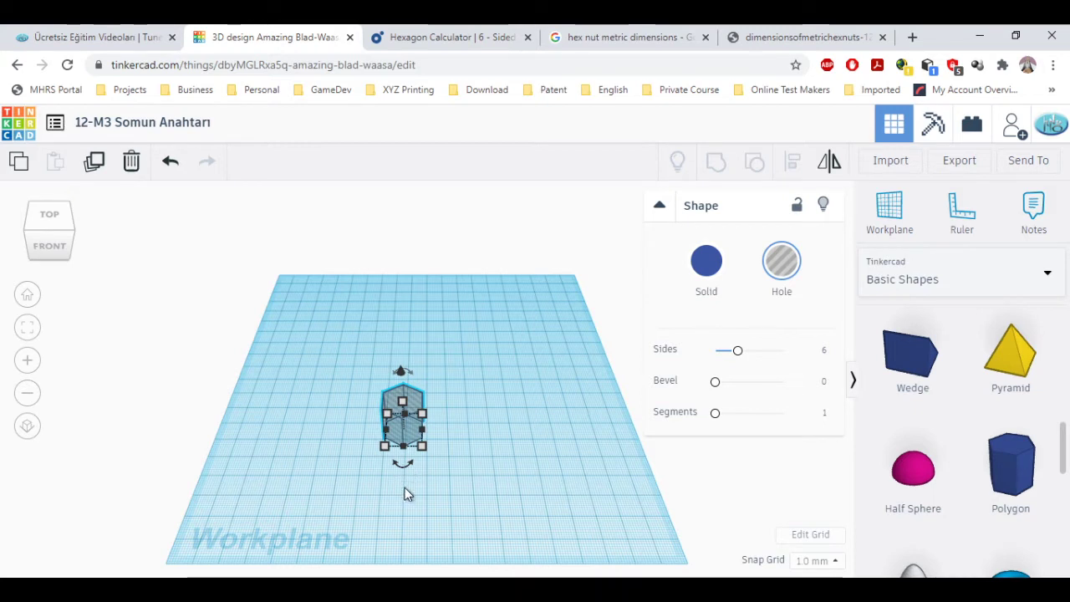
- Rotate the hexagonal hole 90 degrees in the plane of the workplane
click(403, 446)
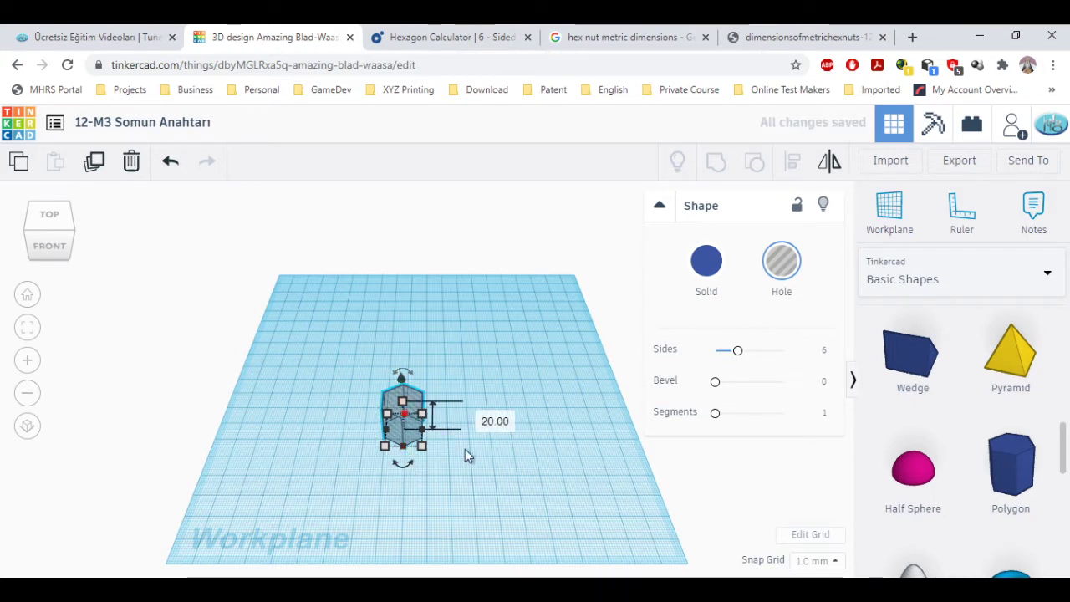
click(495, 349)
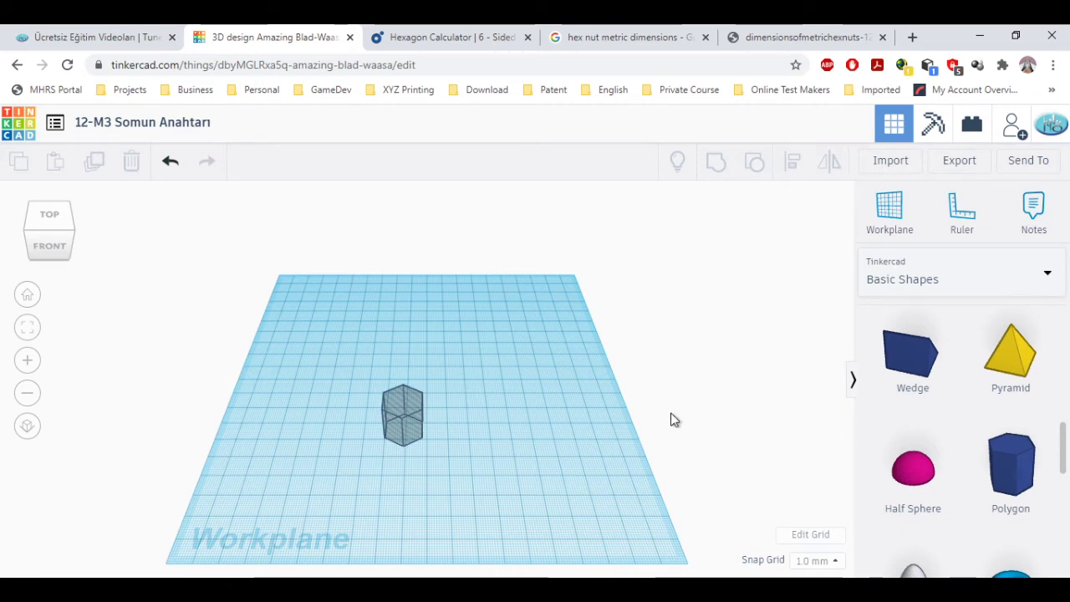
middle_drag(435, 387, 519, 390)
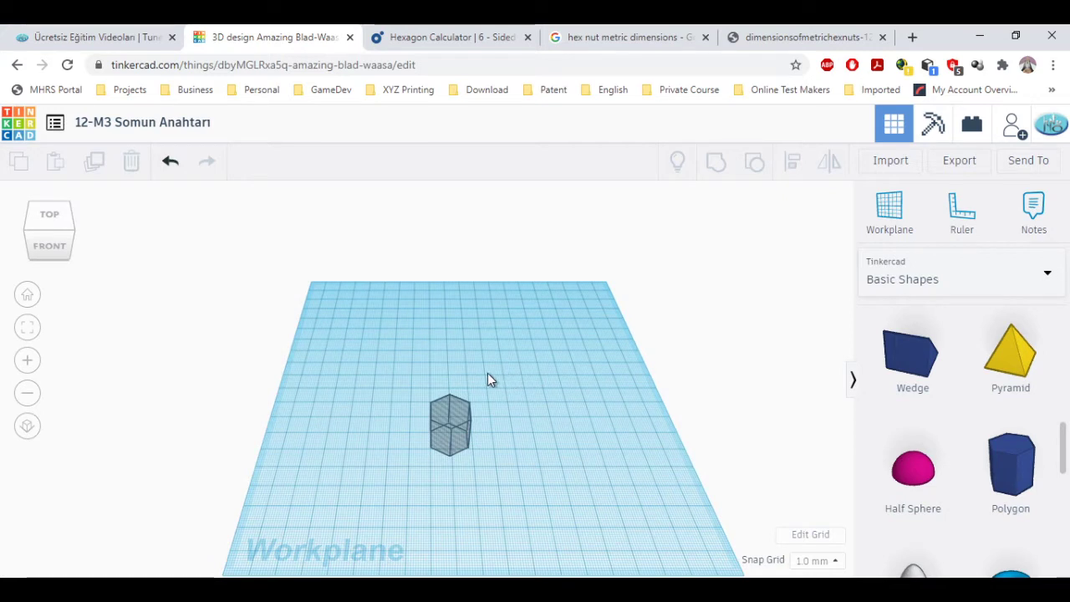
right_drag(502, 360, 499, 412)
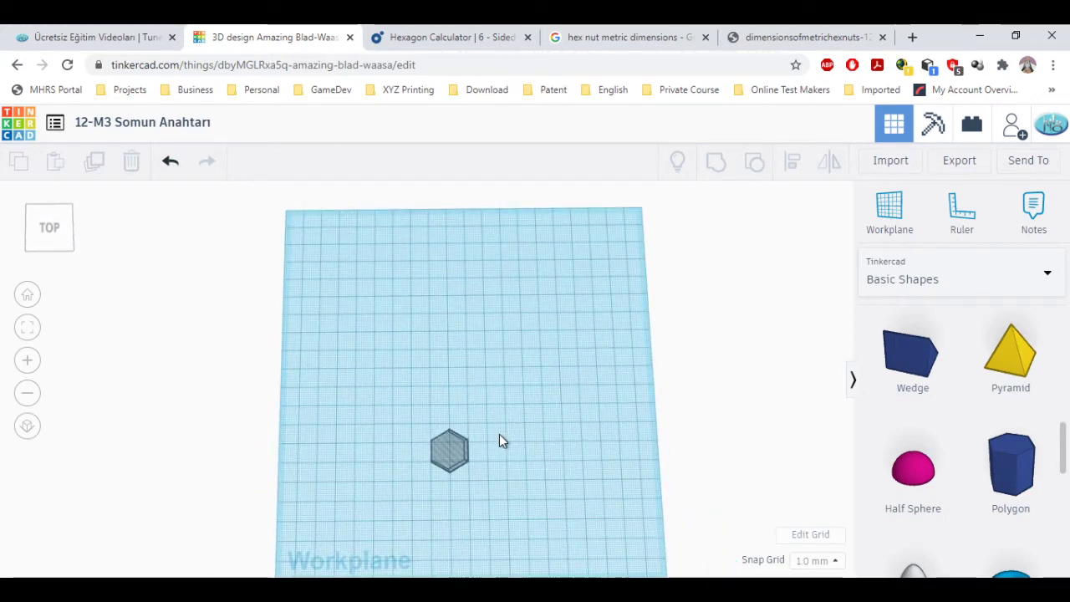
click(452, 459)
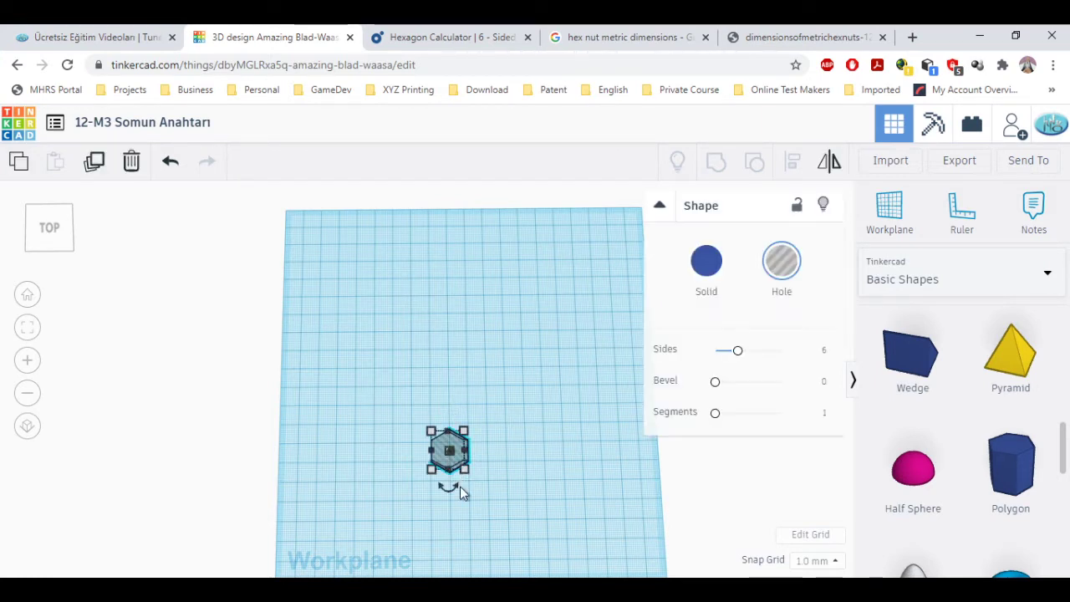
mouse_move(446, 494)
mouse_down()
mouse_move(448, 506)
mouse_move(449, 491)
mouse_up()
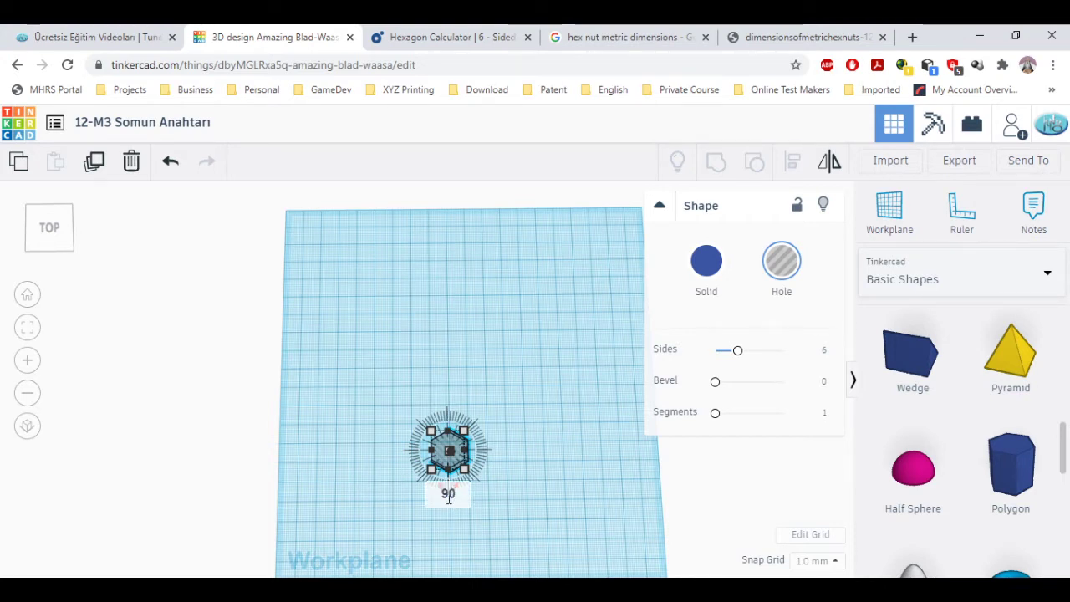
key(Return)
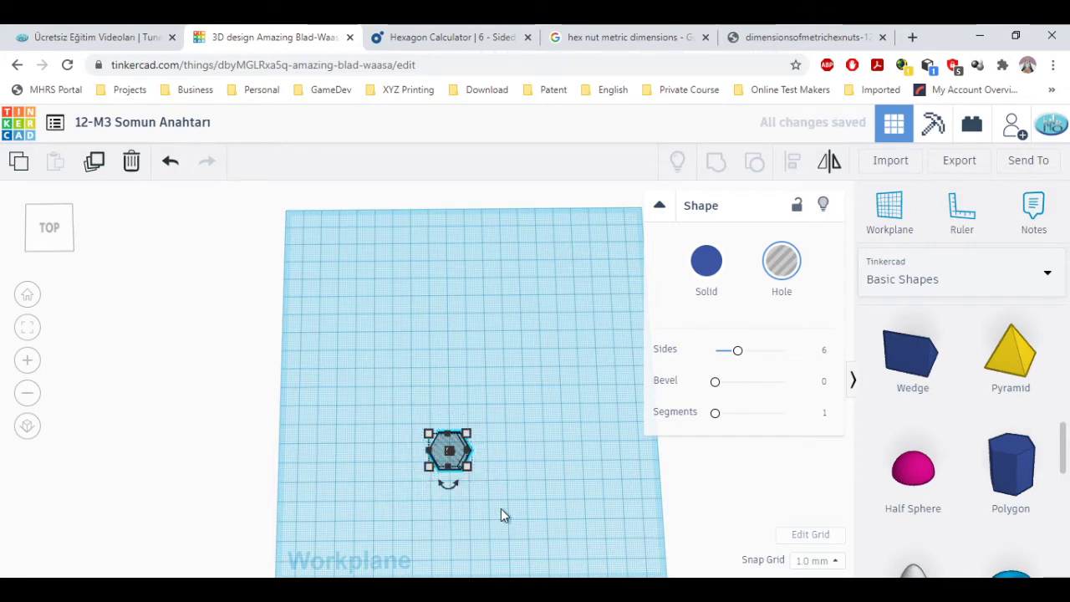
- Set the hexagonal hole's front-to-back size, across its flats, to 5.5 mm
right_drag(500, 493, 503, 407)
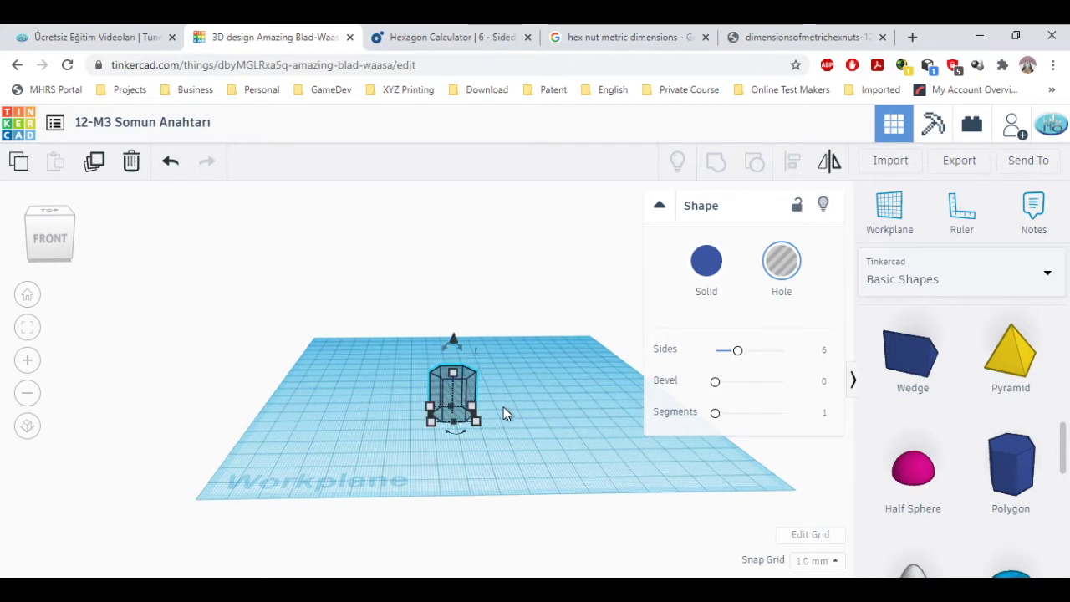
right_drag(502, 358, 440, 396)
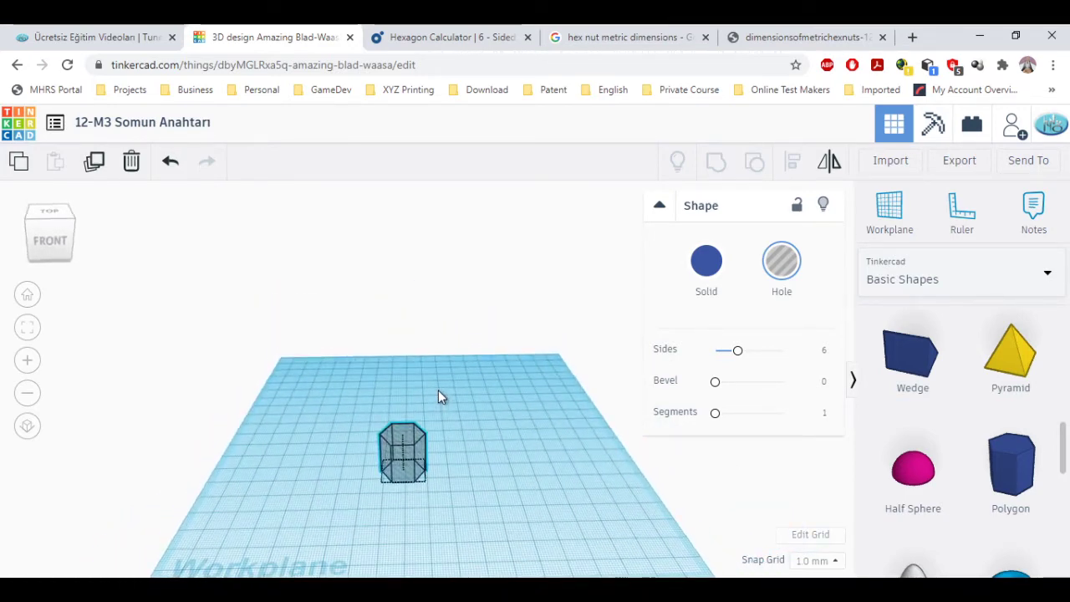
middle_drag(471, 470, 499, 465)
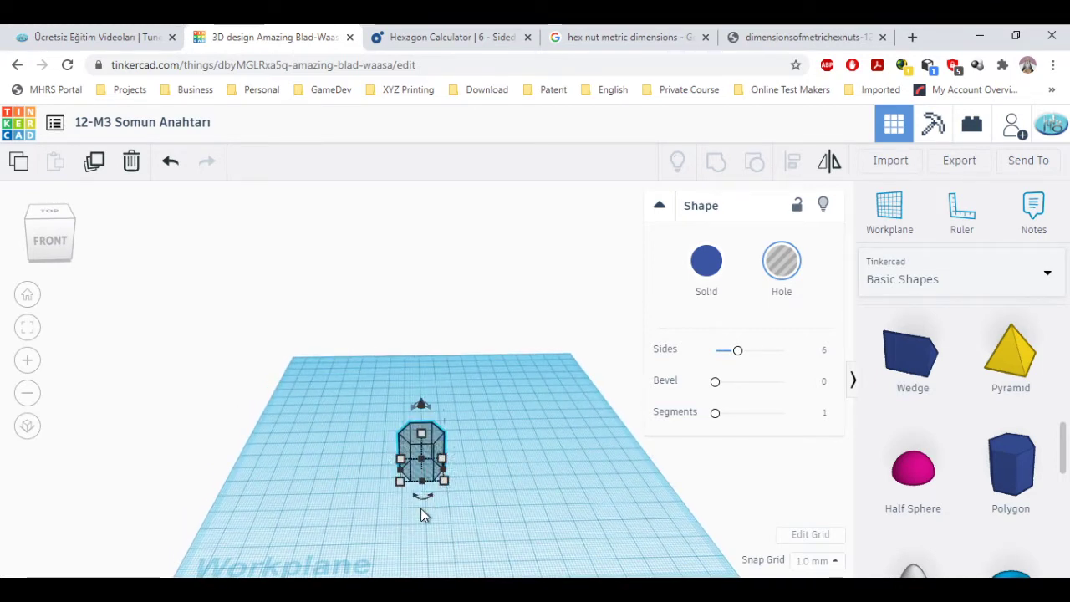
mouse_move(444, 482)
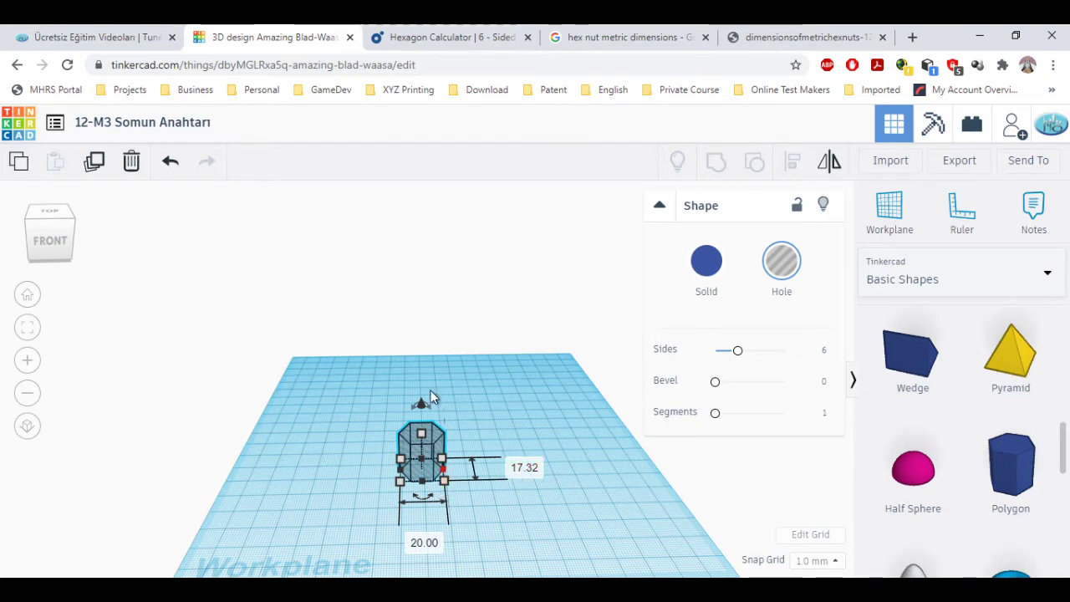
click(525, 468)
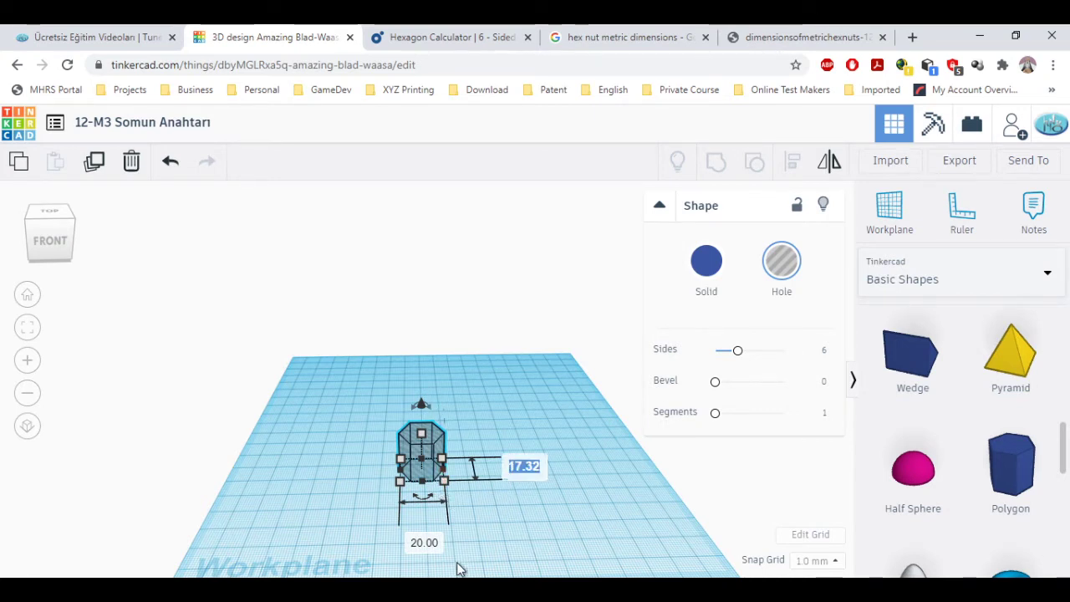
text(5.)
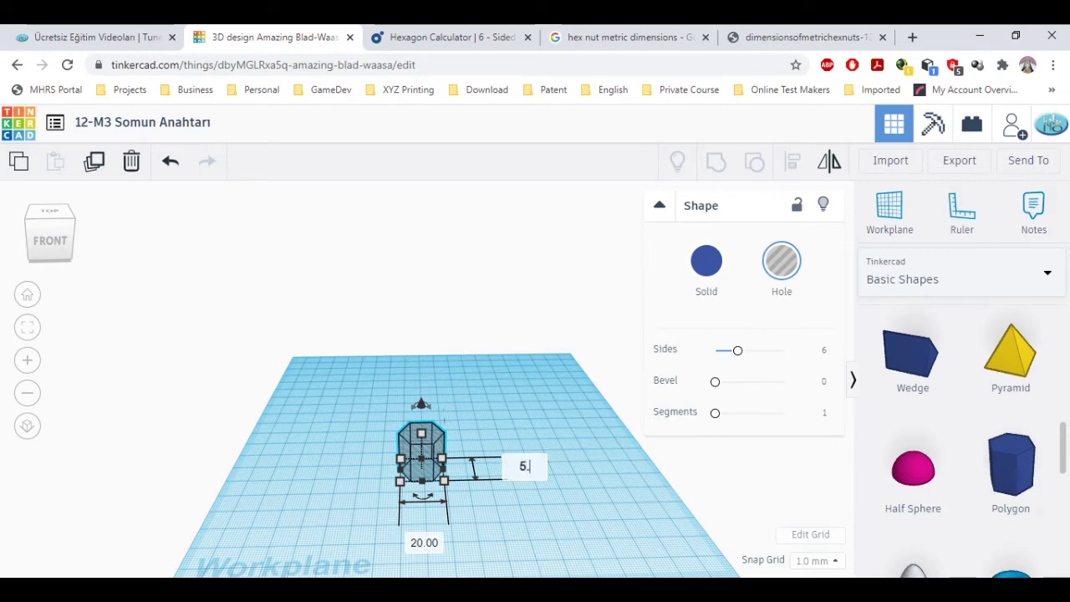
text(5)
key(Return)
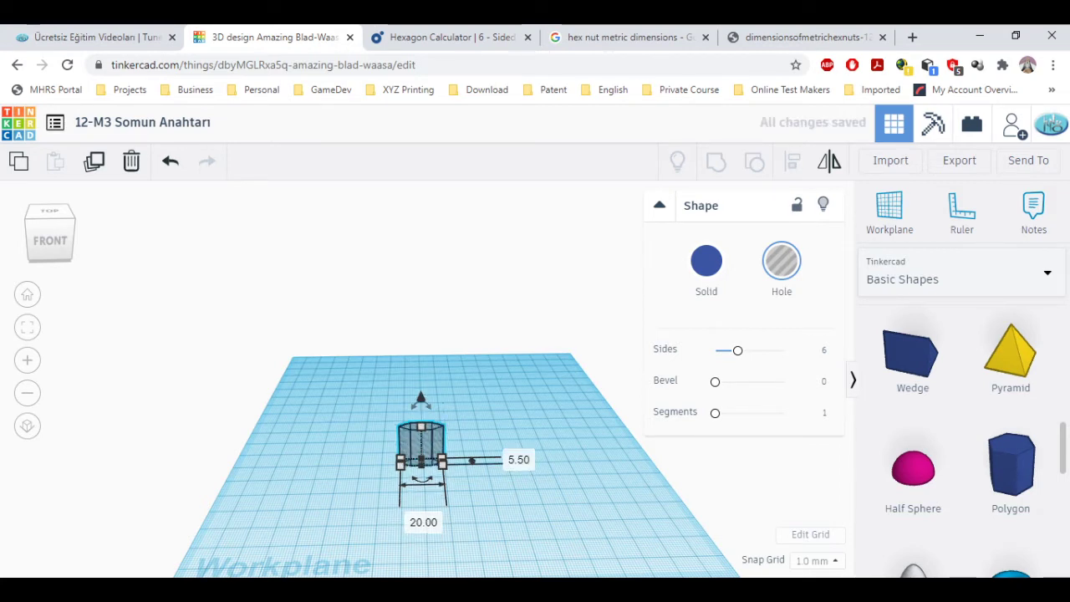
- Set the hexagonal hole's left-to-right size, across its corners, to 6.35 mm
click(424, 523)
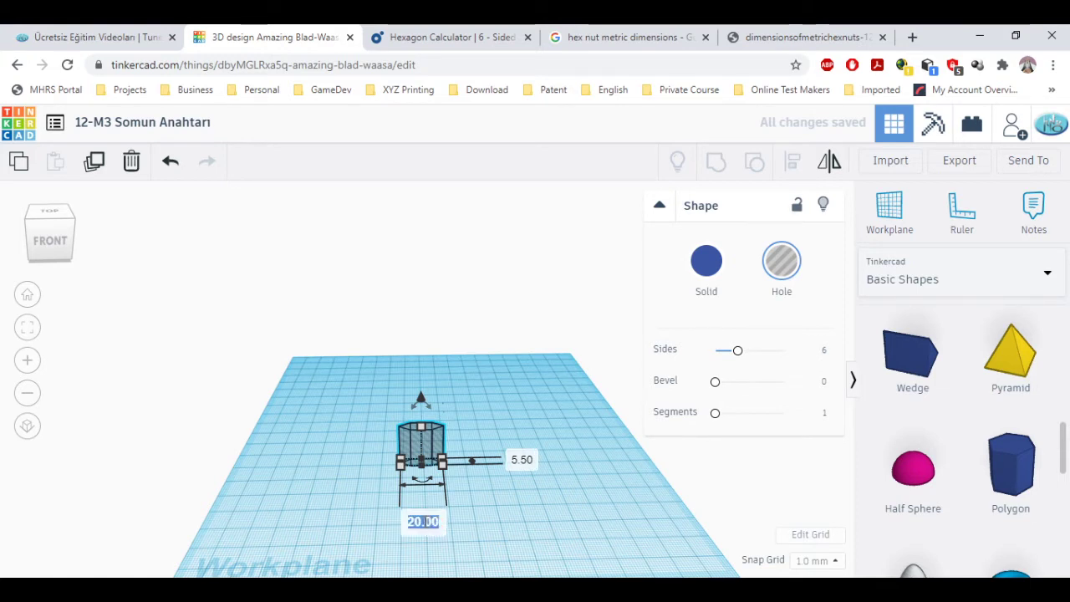
text(6.35)
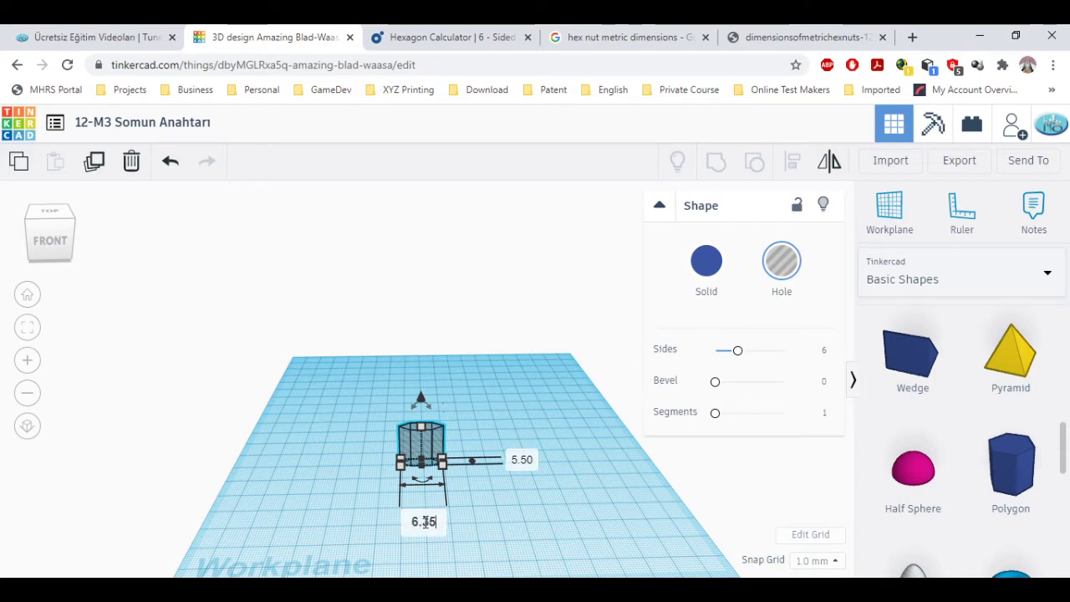
key(Return)
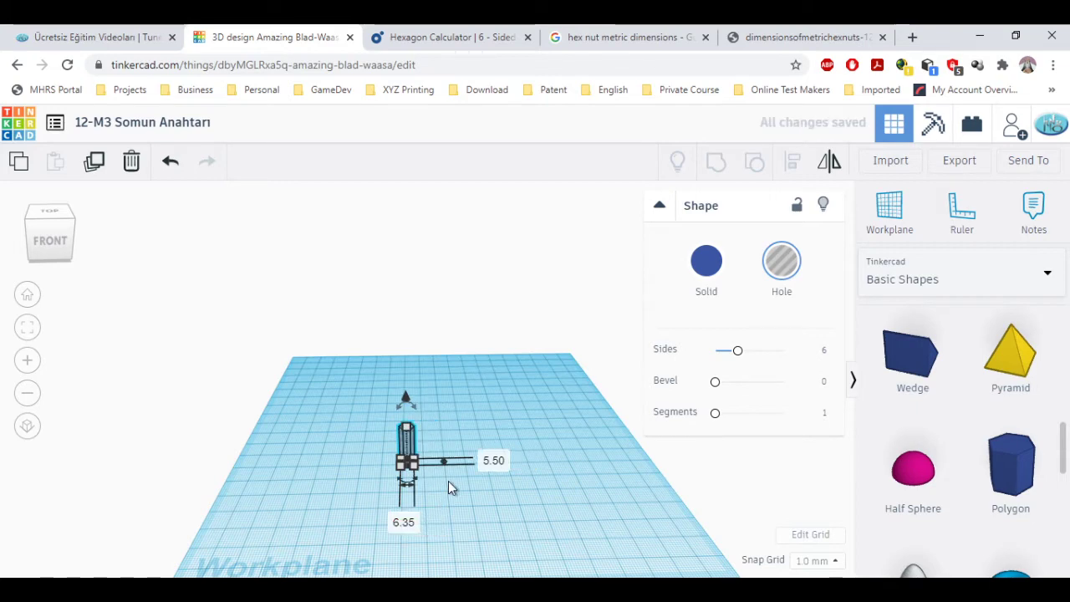
- Set the hexagonal hole's height to 4 mm and deselect it
scroll(423, 458, up, 3)
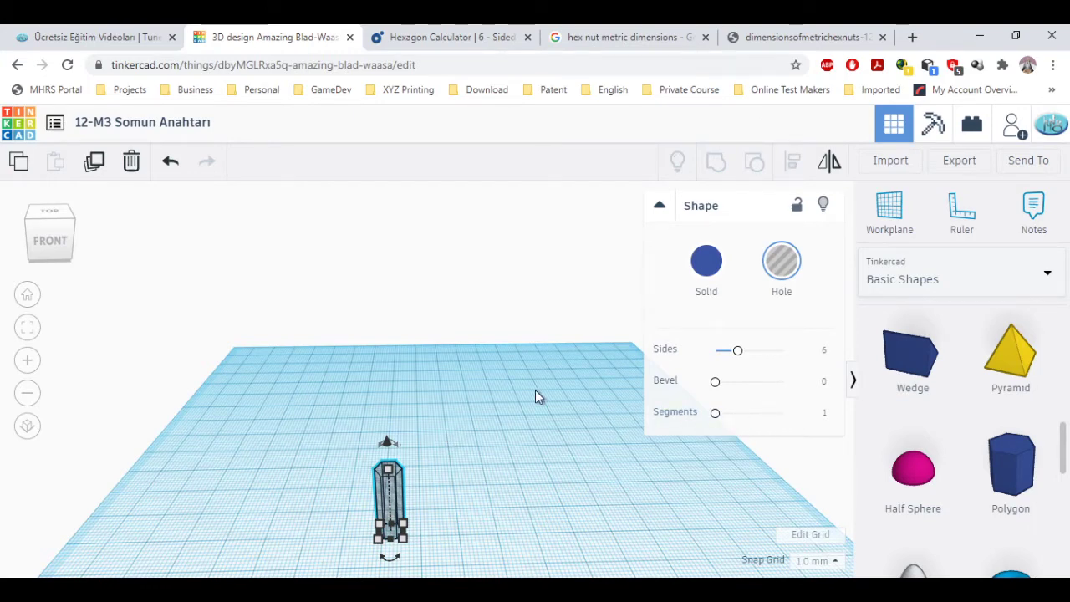
right_drag(444, 456, 537, 374)
mouse_move(516, 329)
right_down()
mouse_move(530, 427)
mouse_move(540, 383)
mouse_move(531, 337)
right_up()
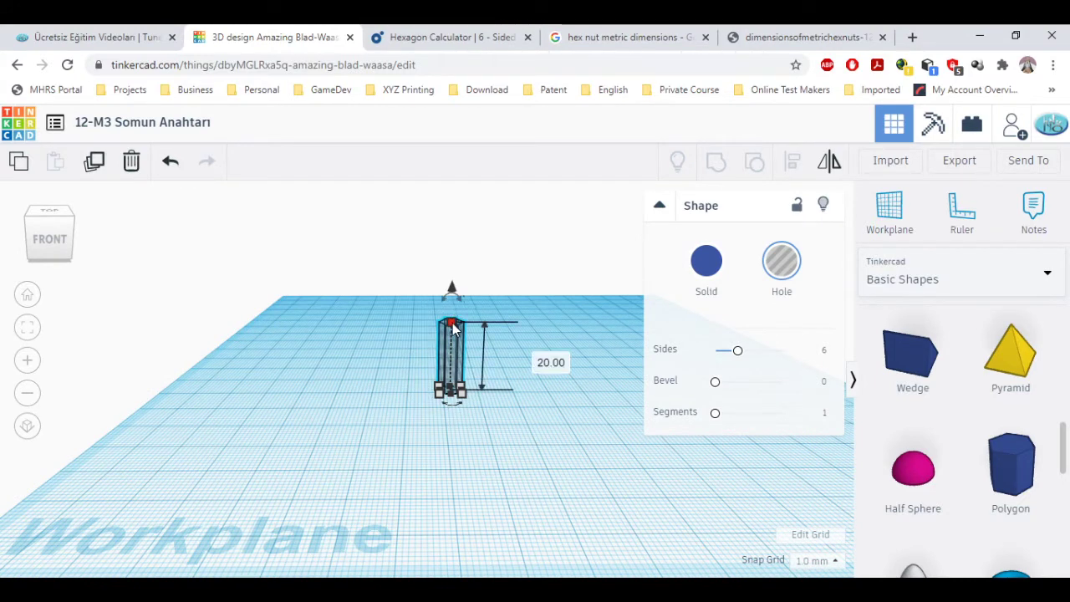
click(525, 360)
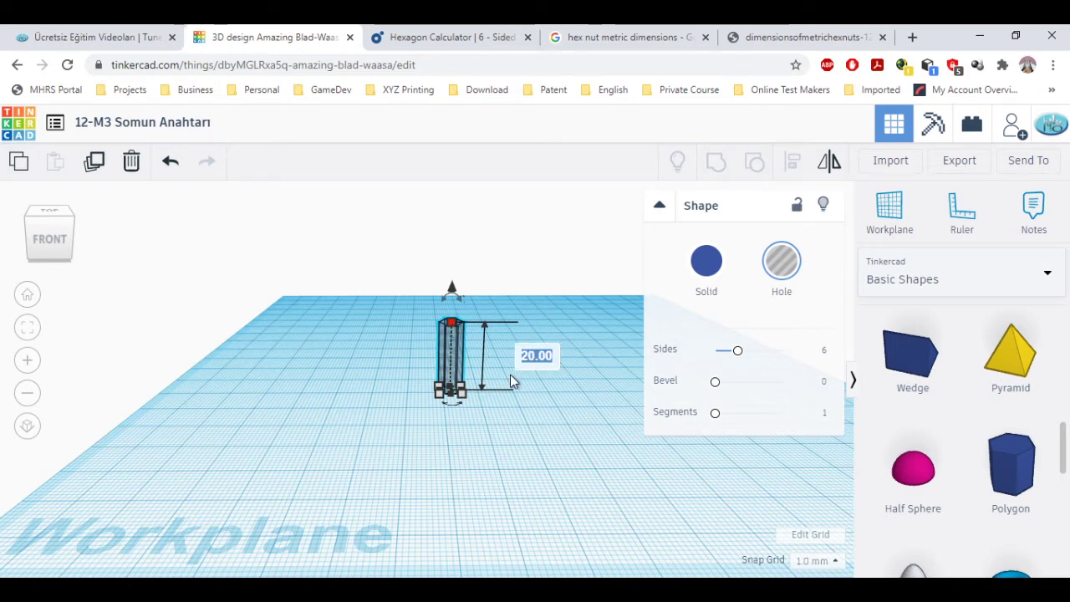
text(4)
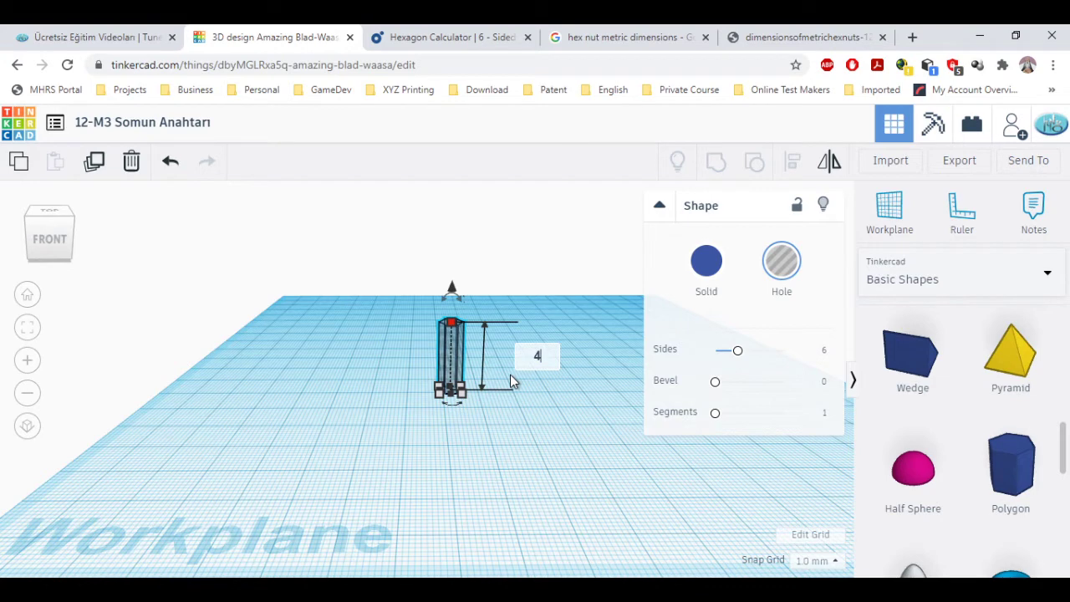
key(Return)
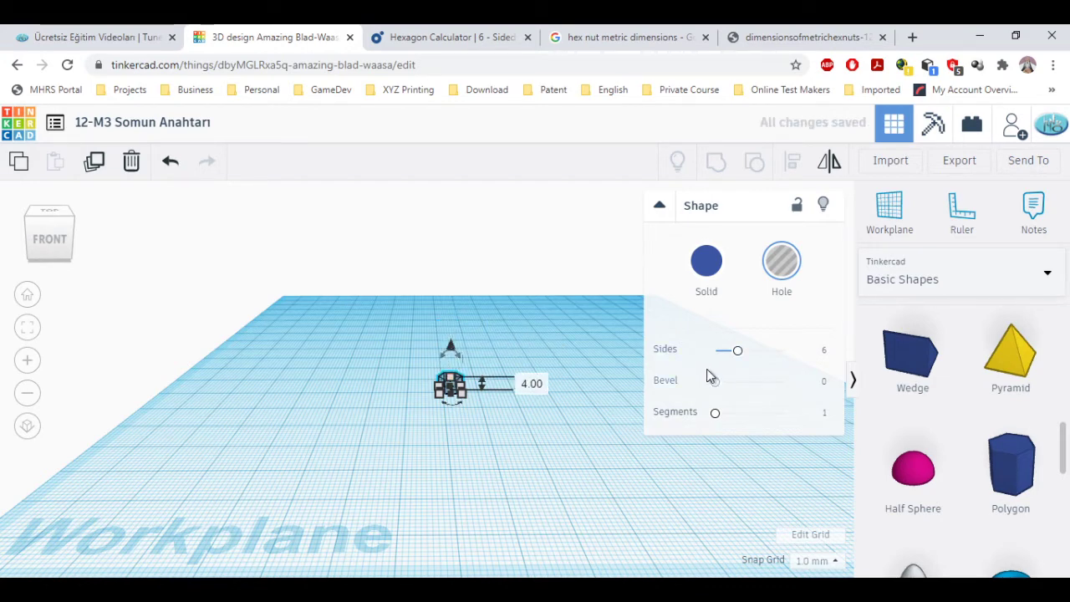
click(509, 331)
- Switch the hexagon to solid and back to a hole
right_drag(501, 303, 513, 387)
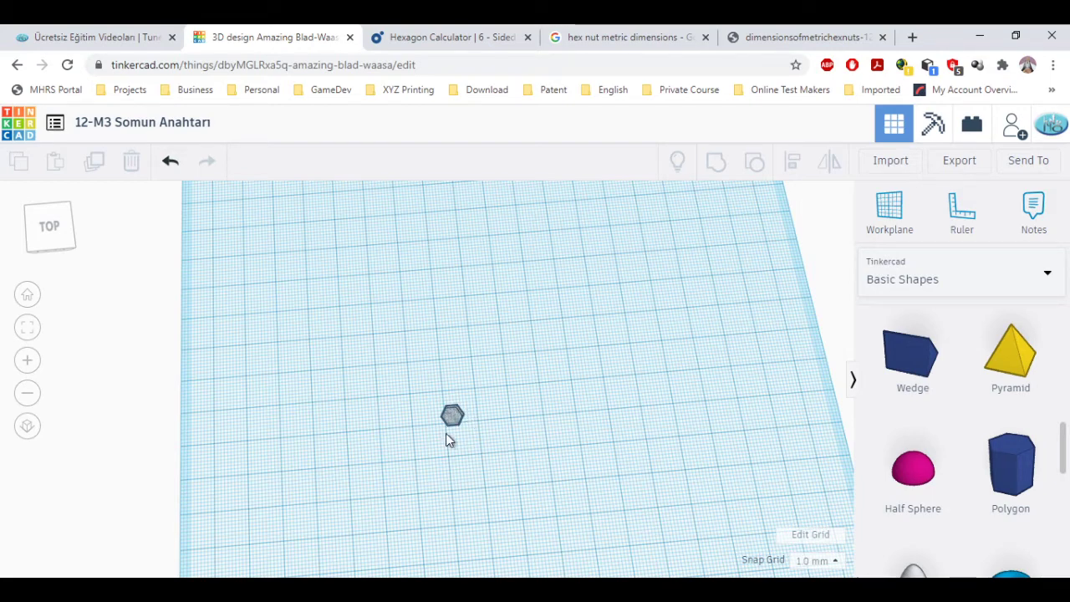
scroll(1030, 391, up, 5)
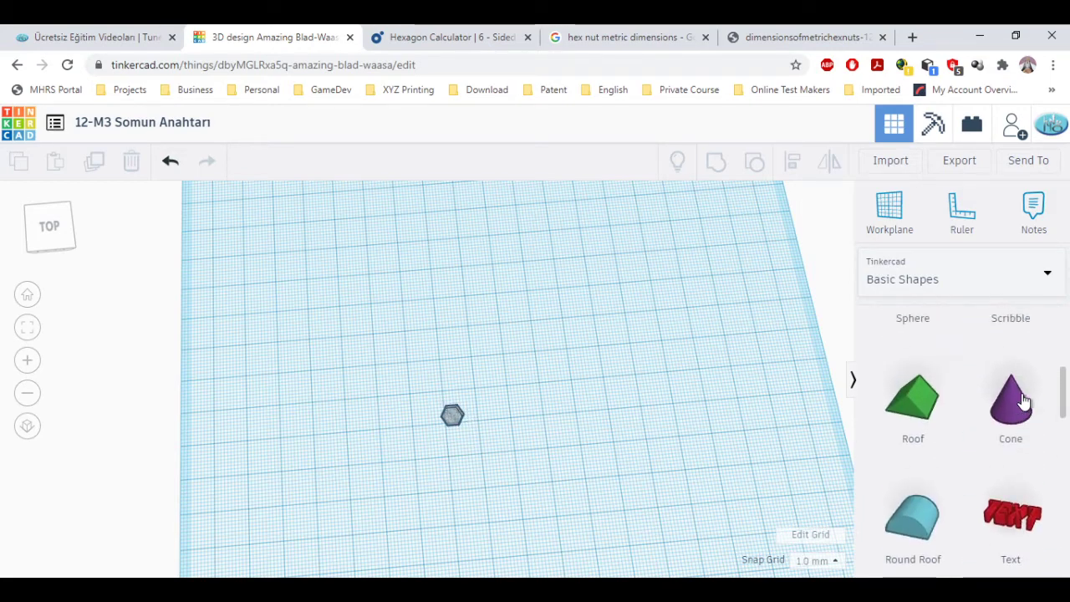
scroll(1023, 401, up, 2)
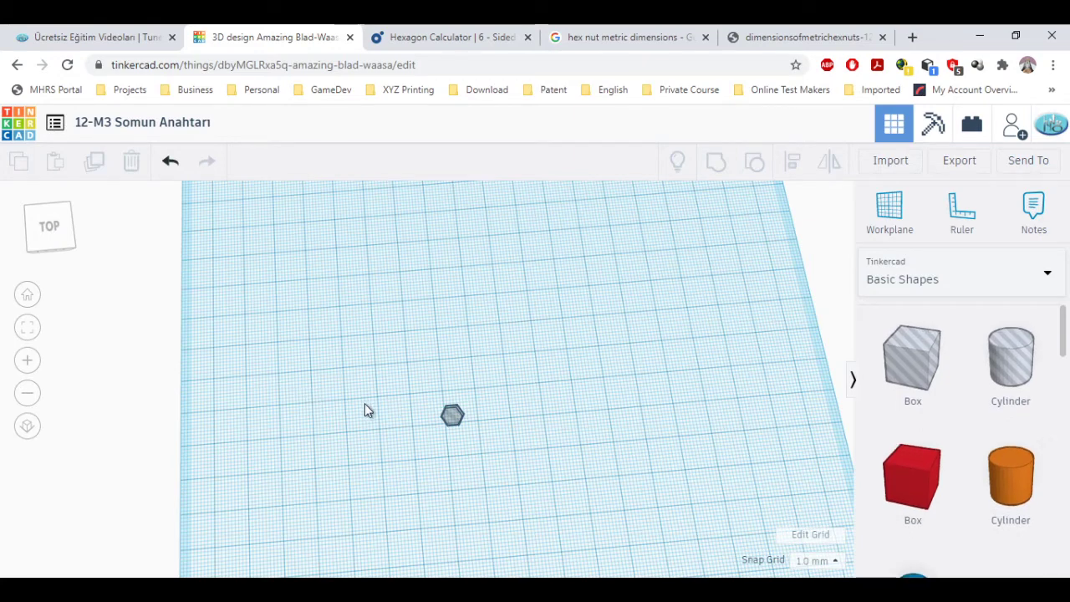
click(452, 415)
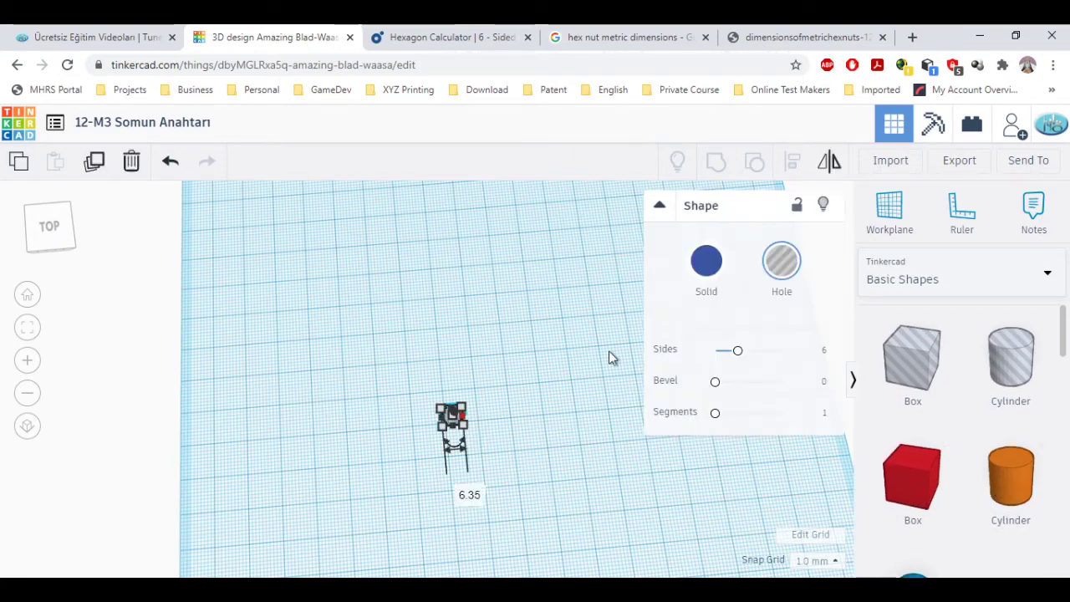
click(707, 266)
click(780, 264)
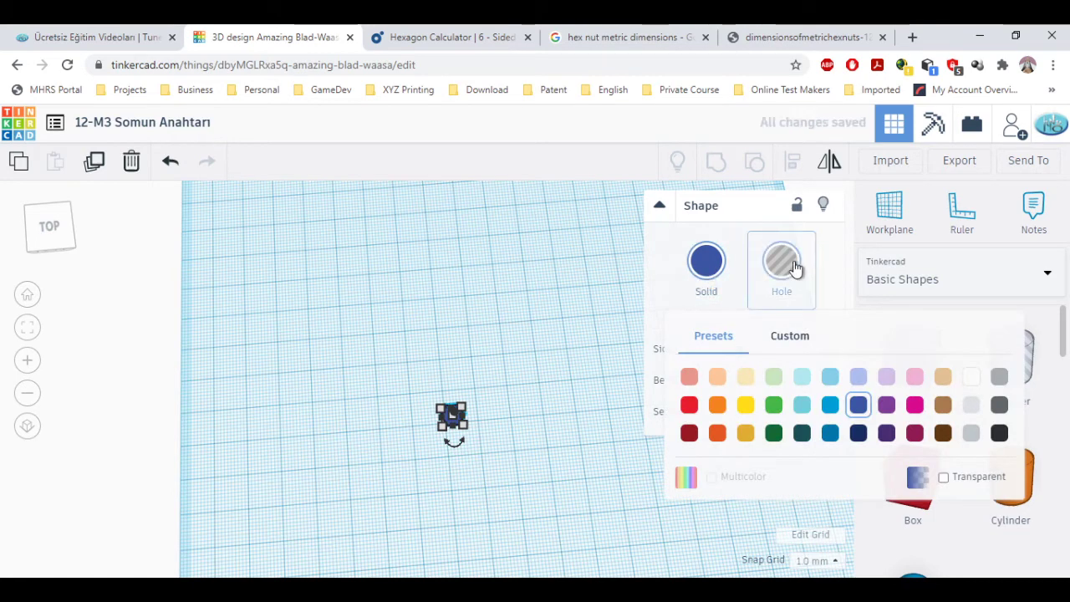
click(597, 373)
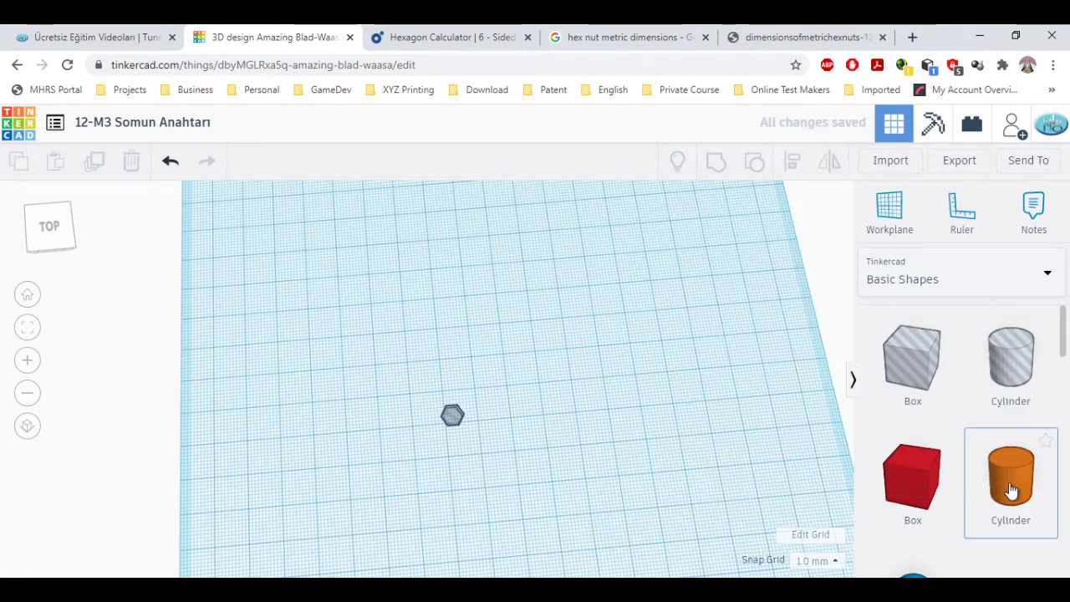
- Place a solid Cylinder just to the right of the hexagonal hole and give it 18 sides
drag(1011, 491, 510, 403)
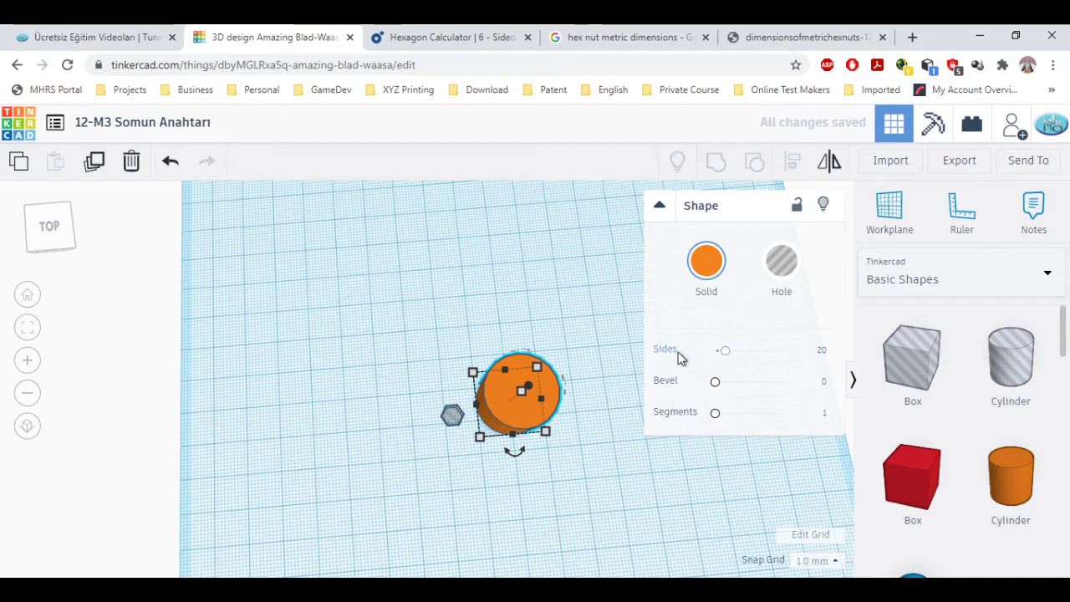
click(823, 351)
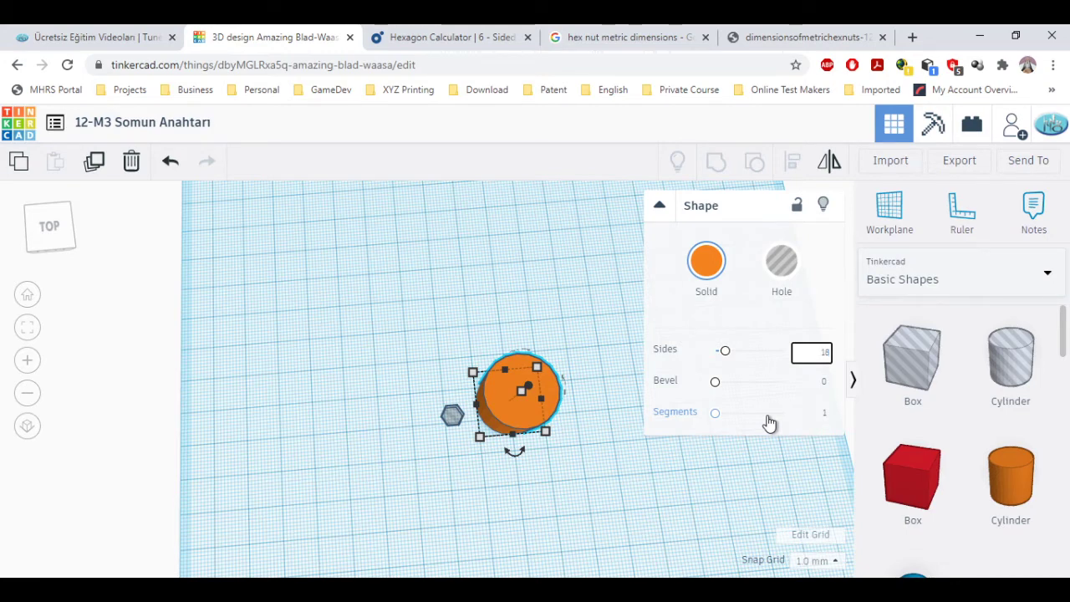
key(Return)
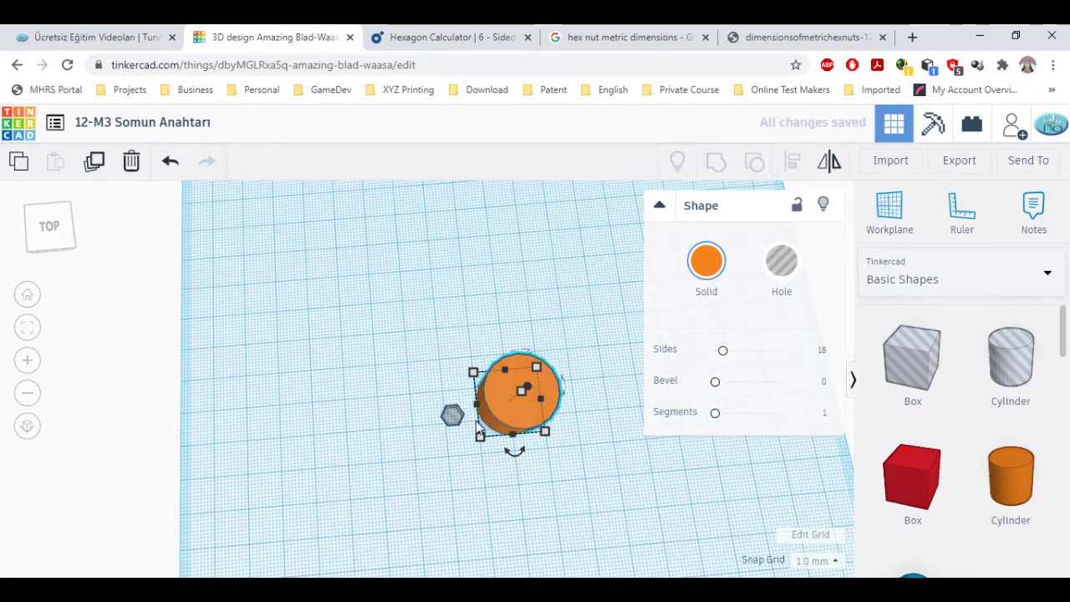
- Try the cylinder with 12 sides and return it to 18 sides
mouse_move(485, 412)
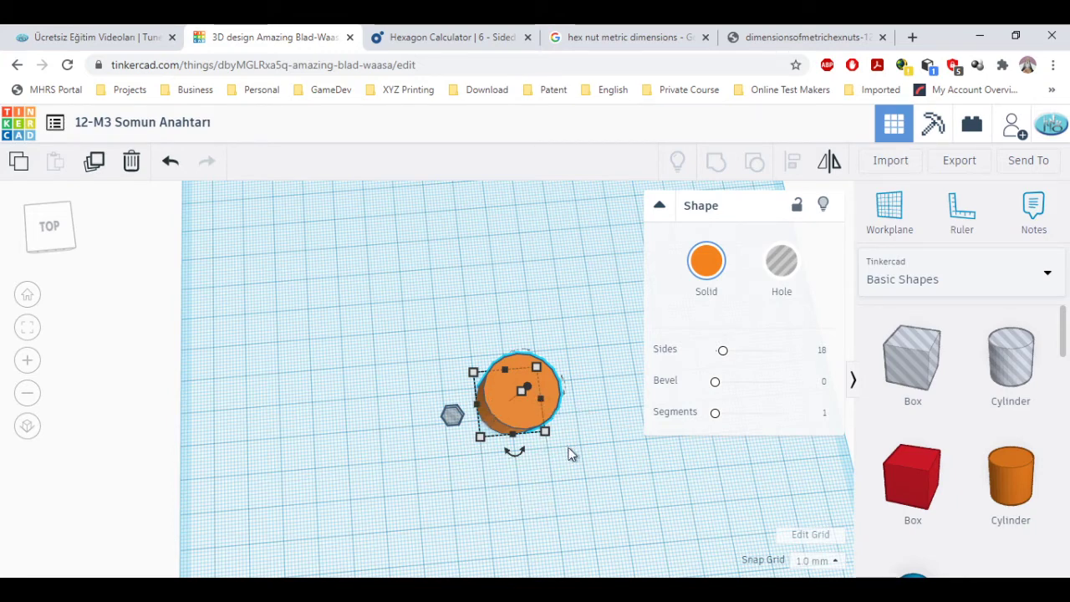
right_drag(571, 452, 561, 375)
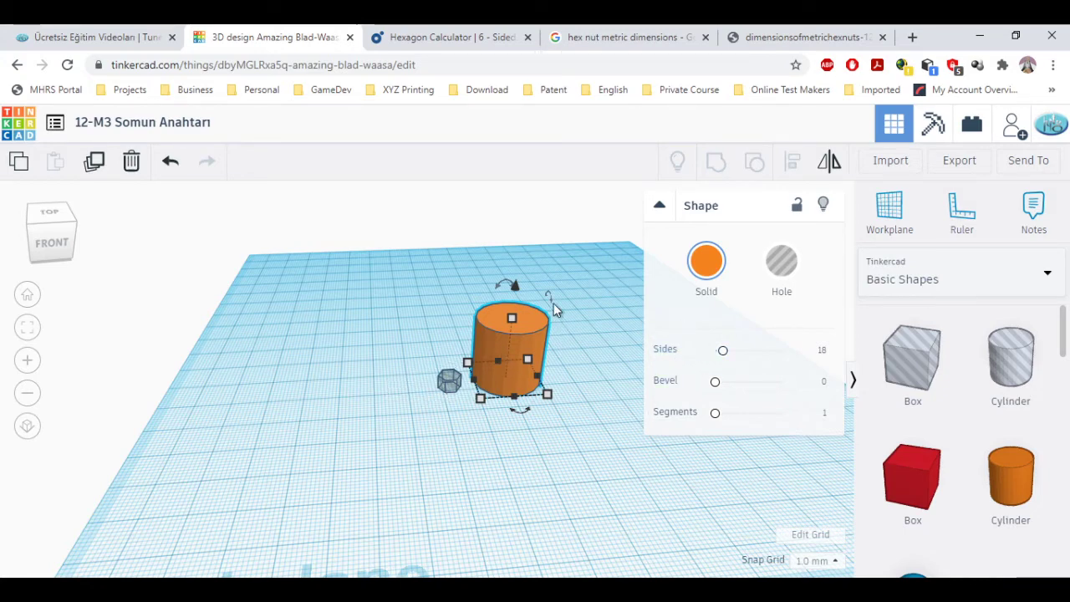
middle_drag(590, 366, 582, 413)
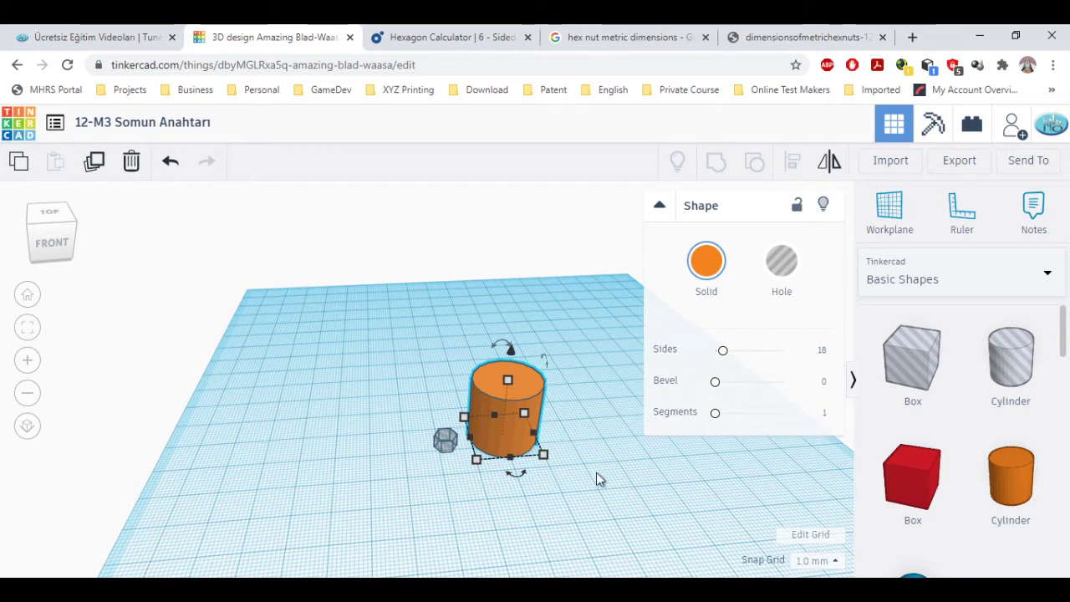
click(822, 350)
text(12)
key(Return)
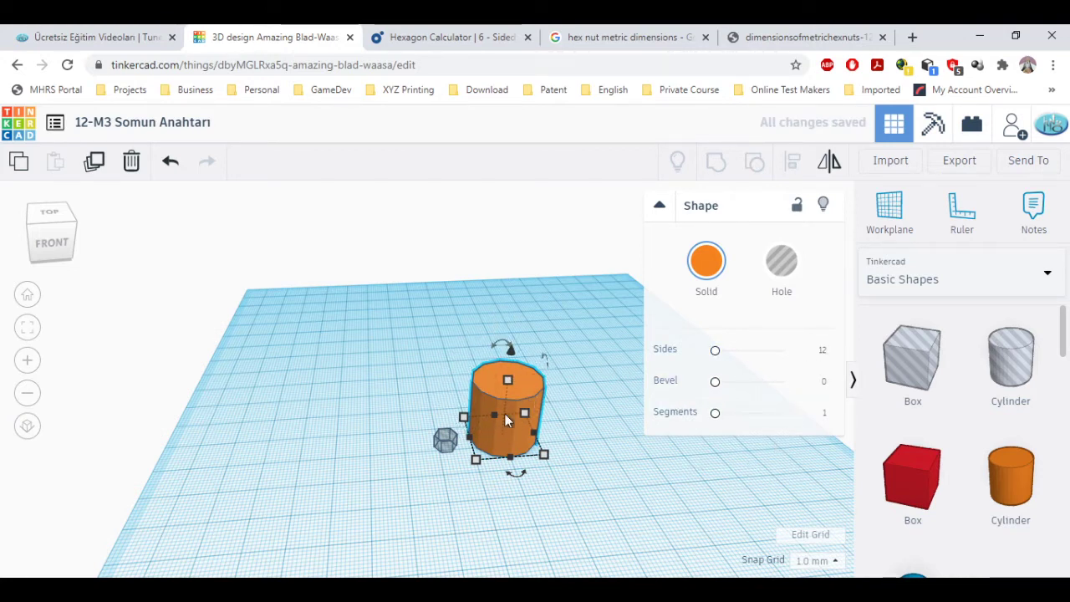
click(824, 351)
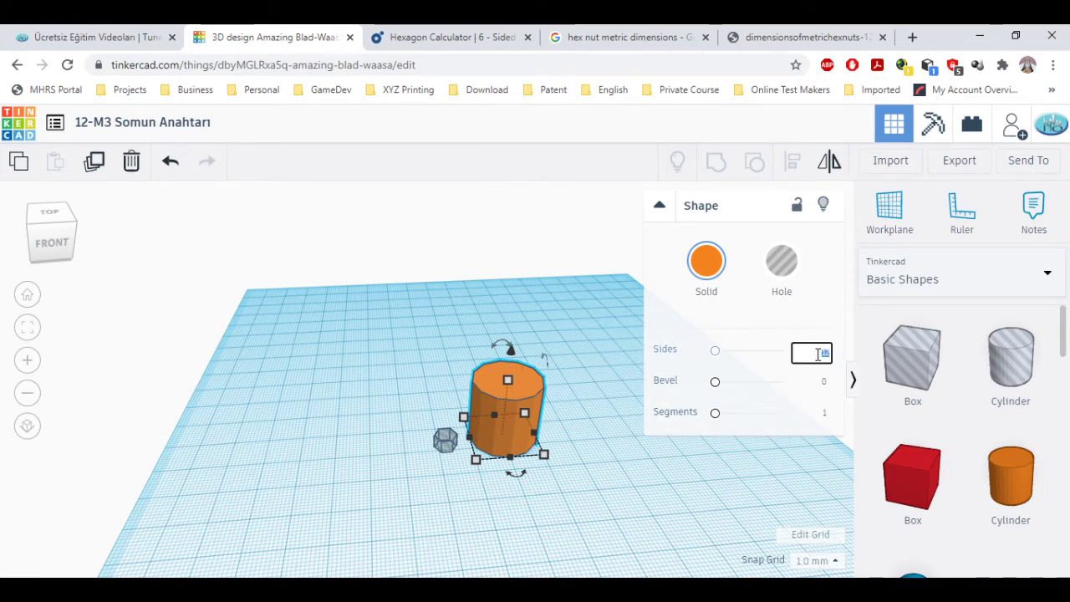
text(18)
key(Return)
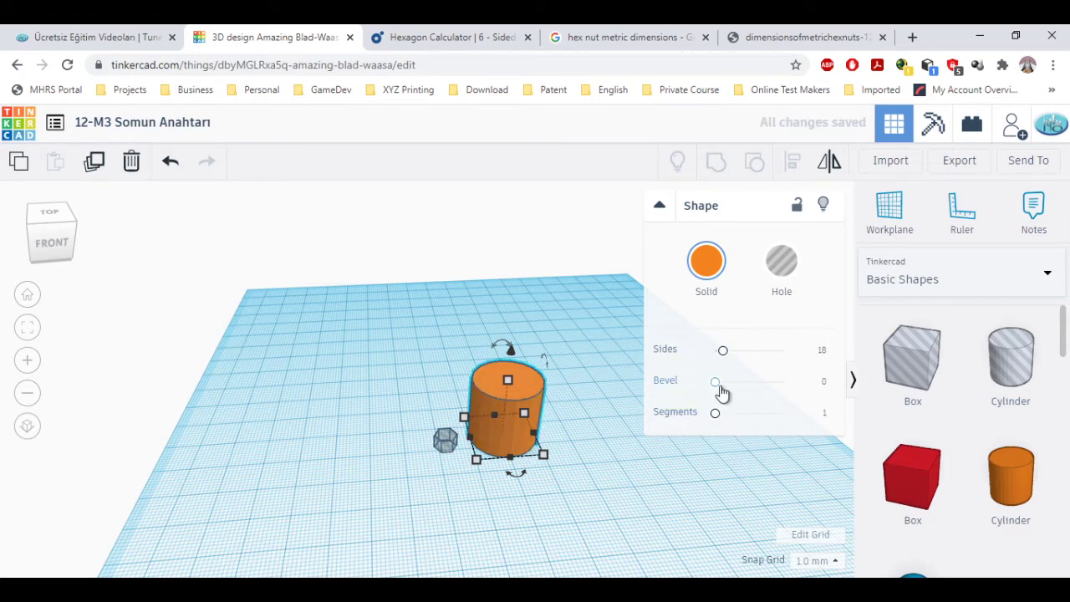
- Try a 2.5 bevel with 5 segments on the cylinder and reset it to 1 segment and no bevel
drag(717, 385, 784, 382)
drag(715, 413, 745, 414)
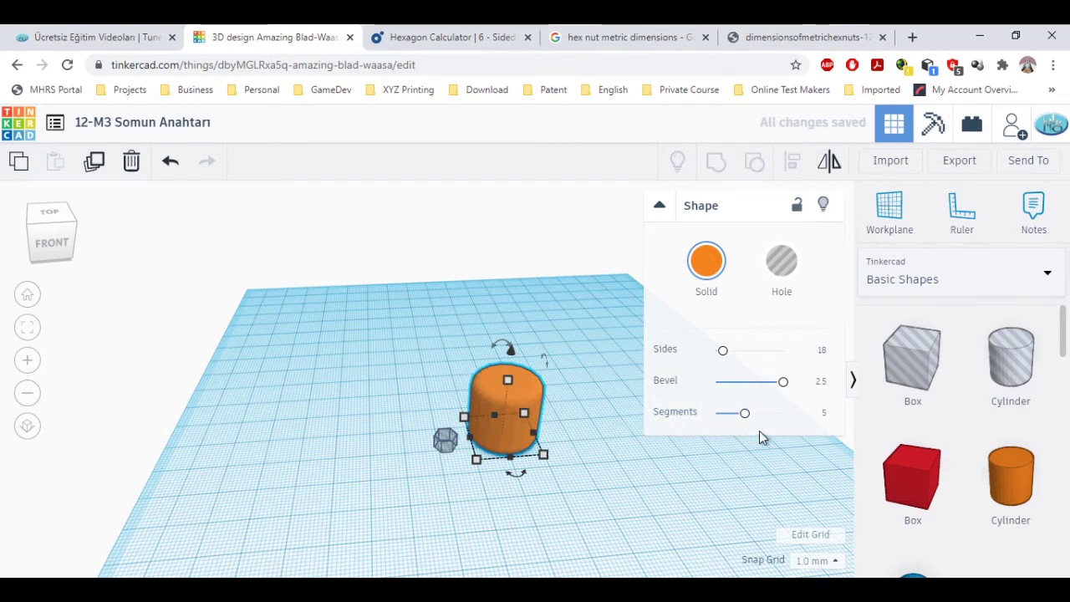
drag(709, 424, 704, 420)
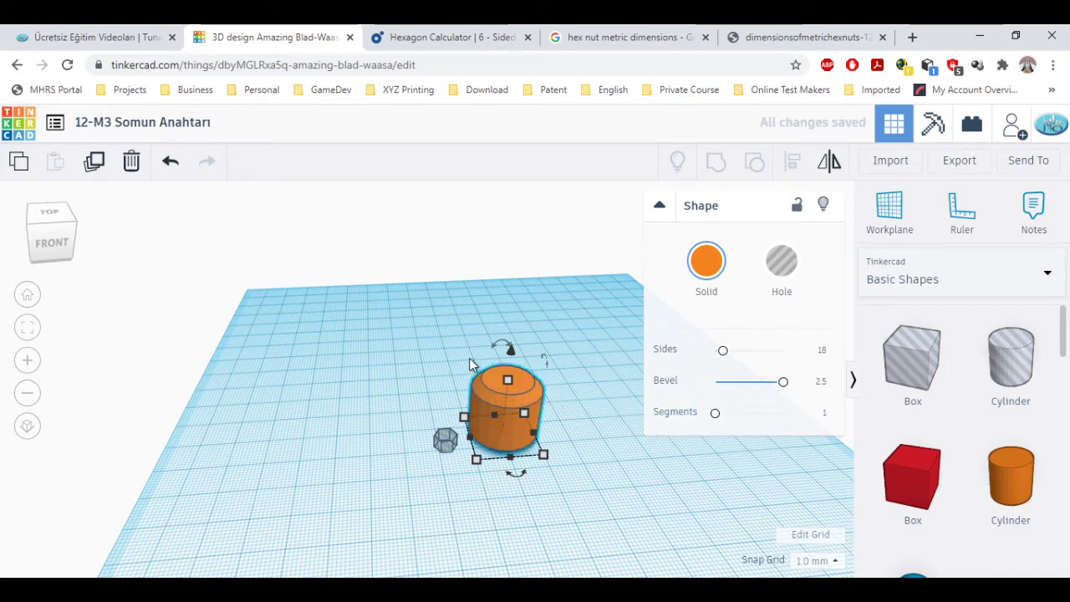
drag(788, 389, 714, 381)
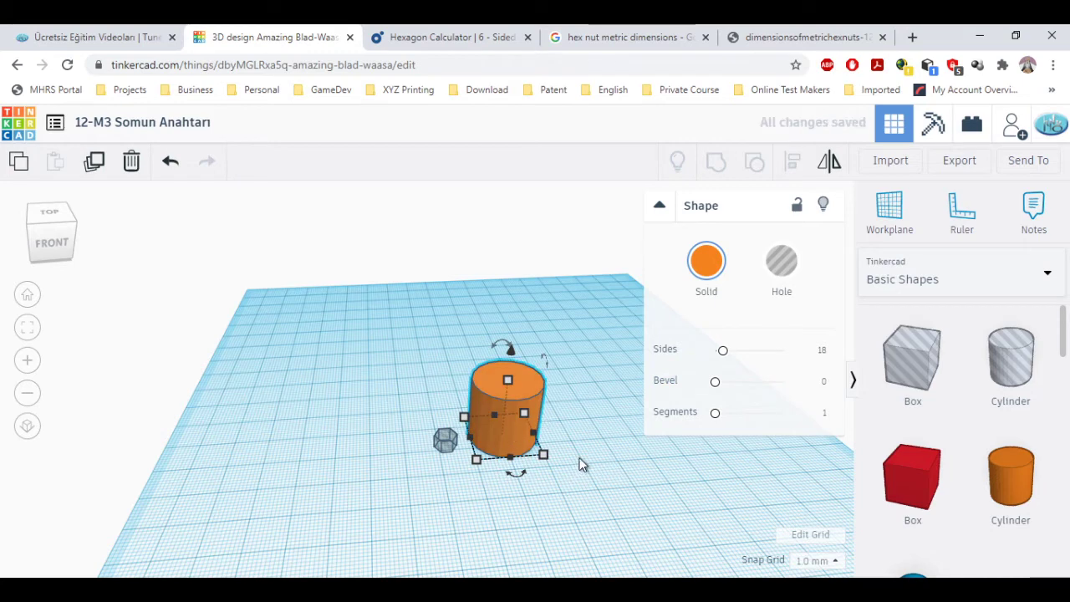
- Set the cylinder's height to 3 mm and deselect it
right_drag(571, 426, 505, 379)
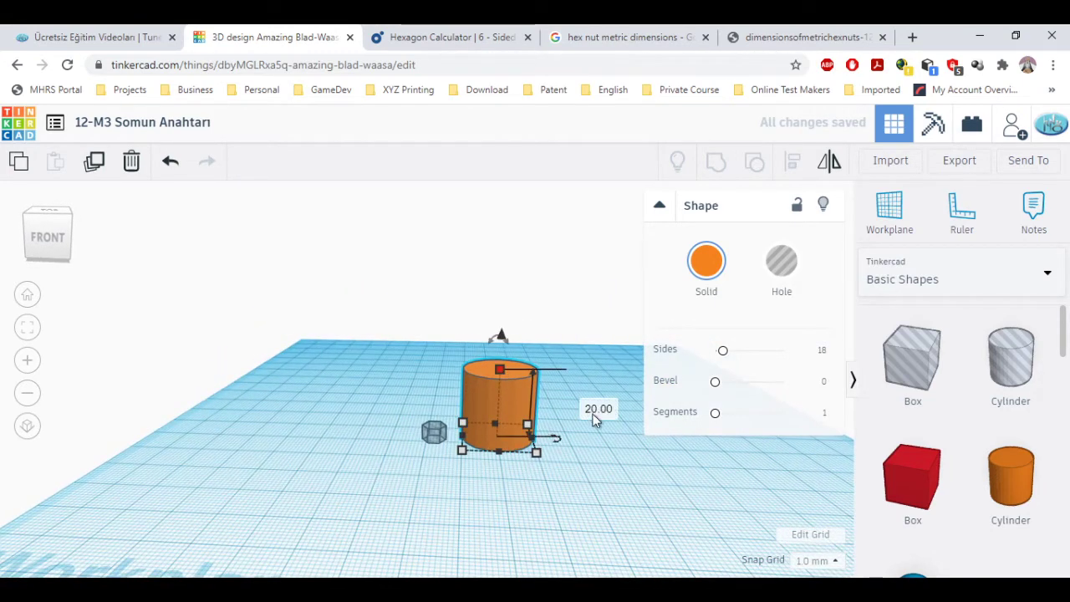
click(595, 410)
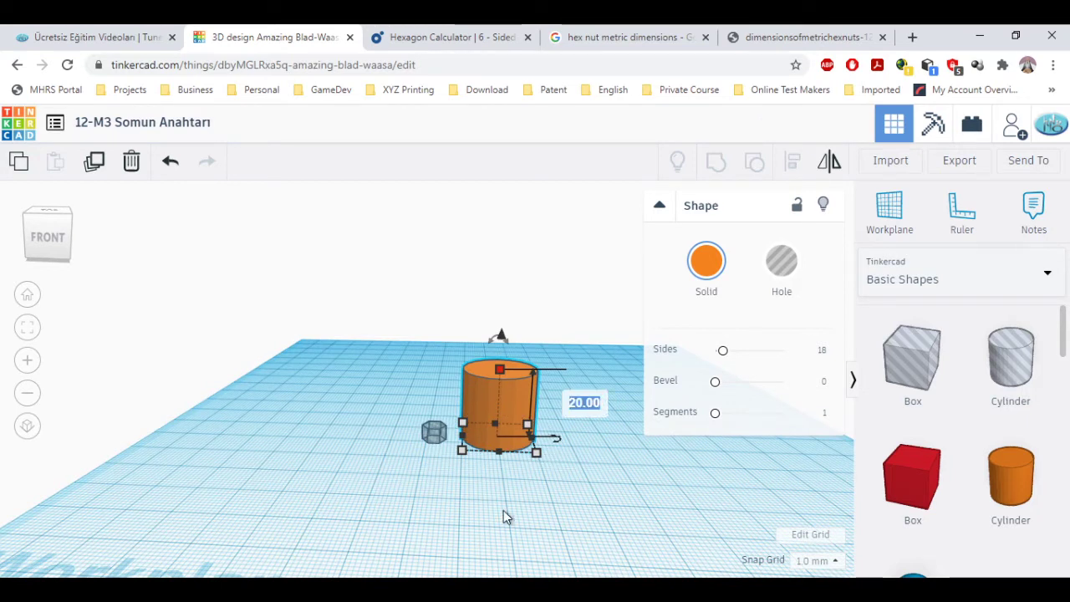
text(3)
key(Return)
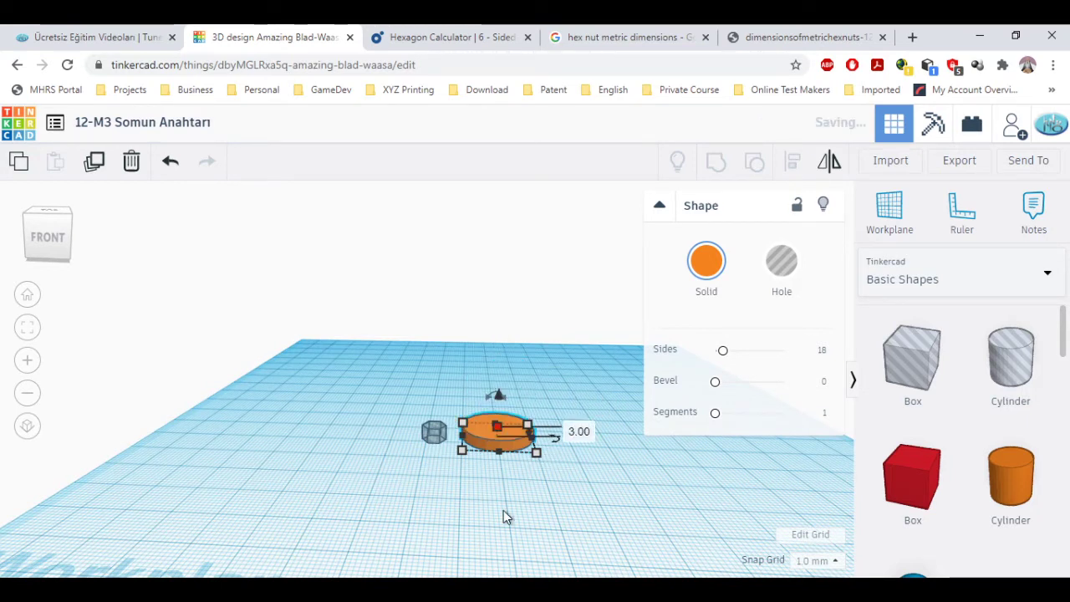
click(451, 387)
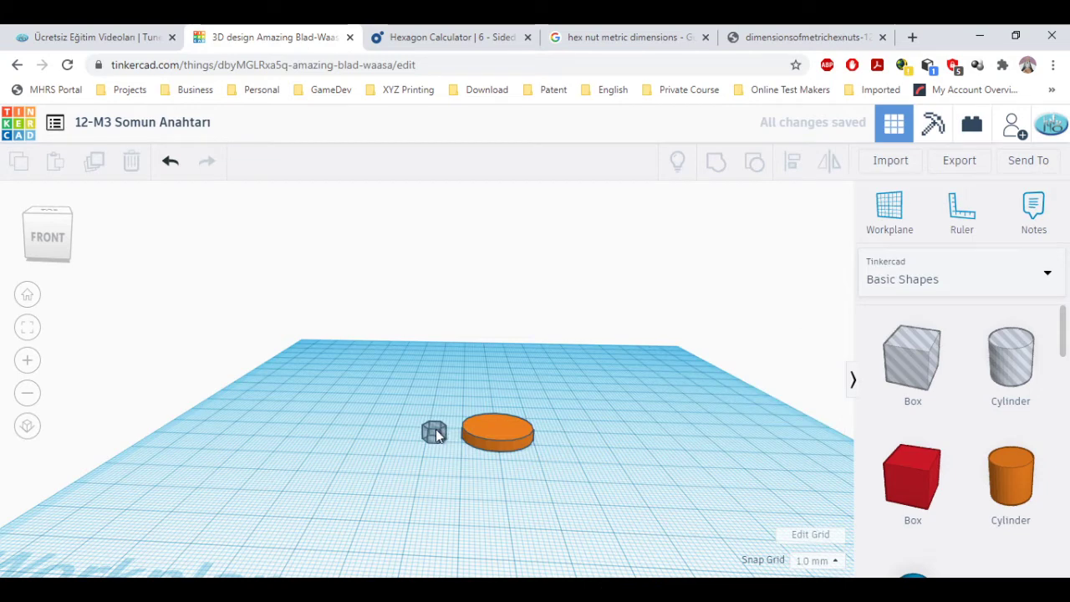
- Check the hexagonal hole's footprint dimensions beside the flat cylinder, and select the cylinder
click(436, 431)
right_drag(465, 358, 429, 460)
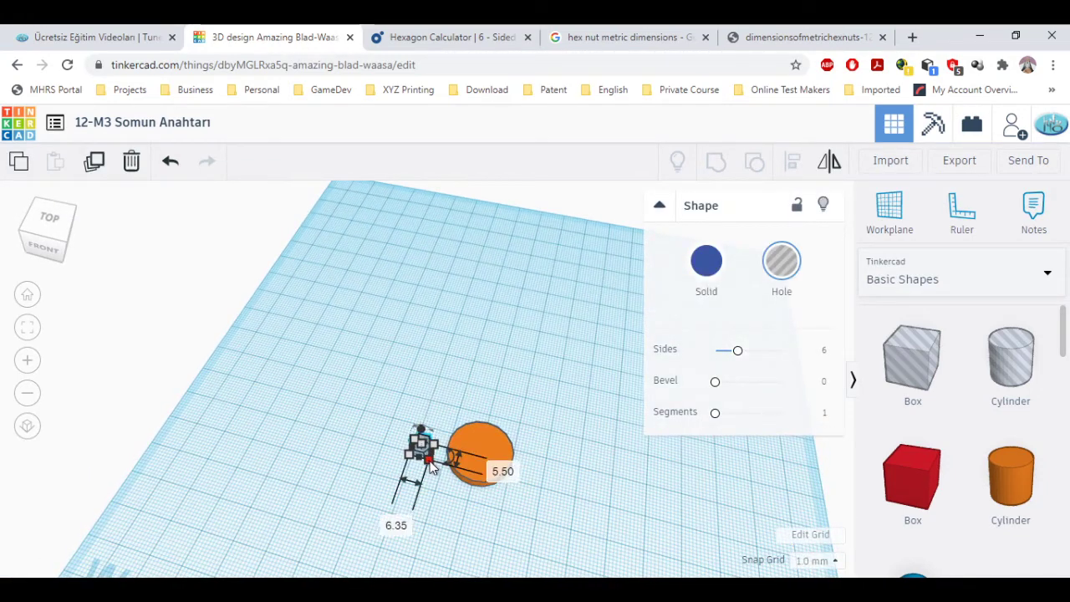
click(496, 452)
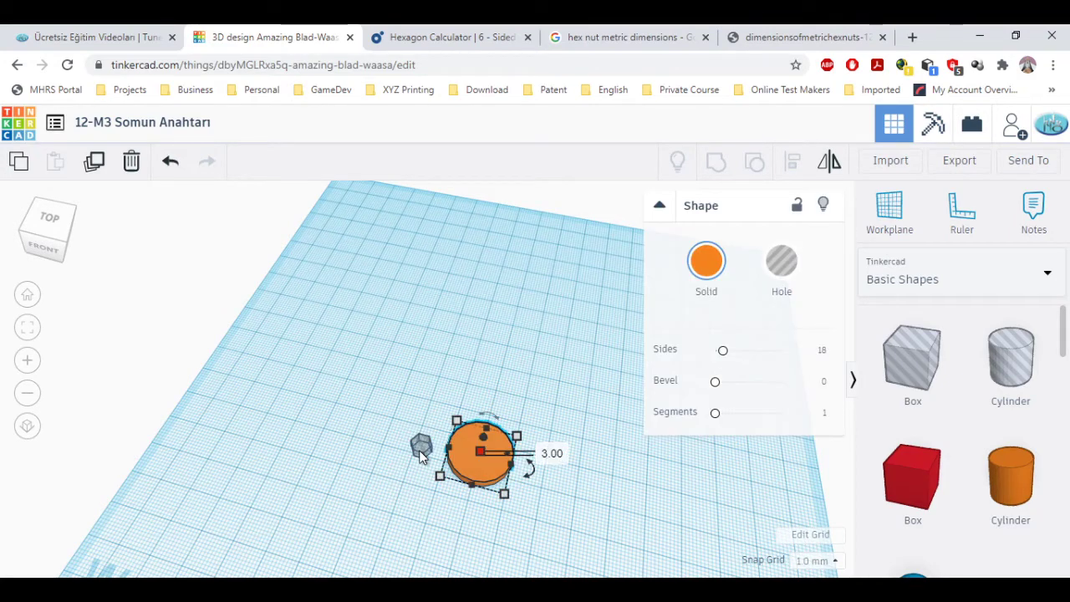
click(430, 414)
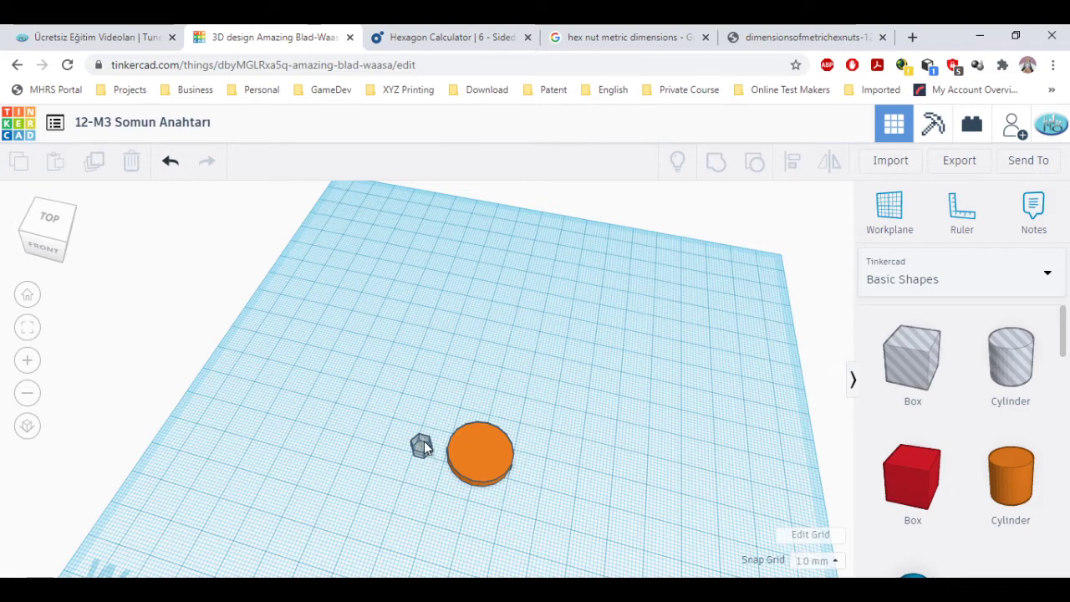
click(433, 465)
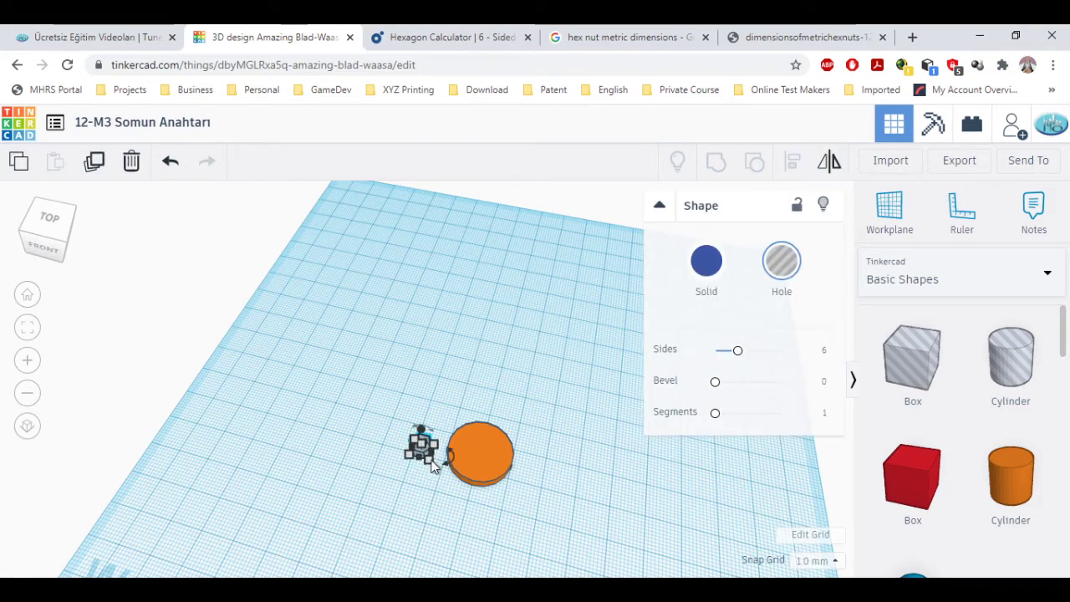
click(481, 469)
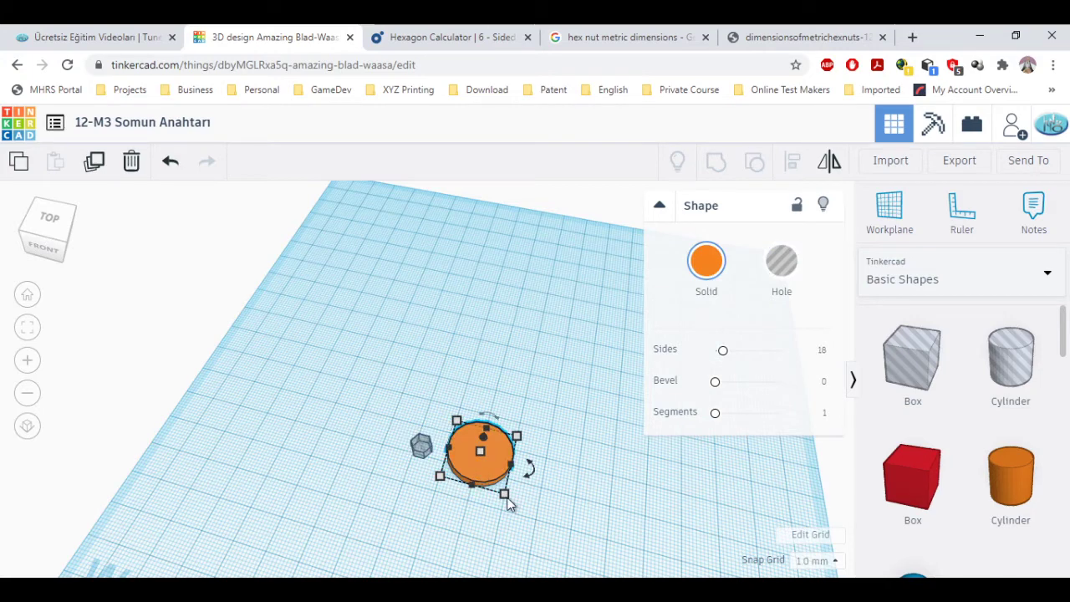
- Set the flat cylinder's width and length both to 10.35 mm and deselect it
mouse_move(504, 494)
click(461, 553)
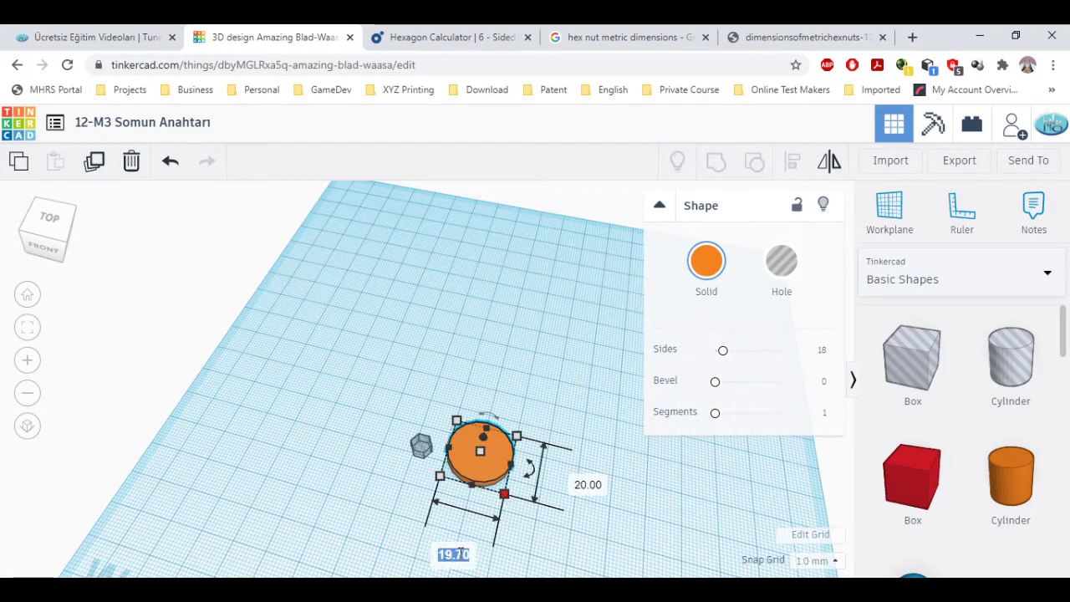
text(10.35)
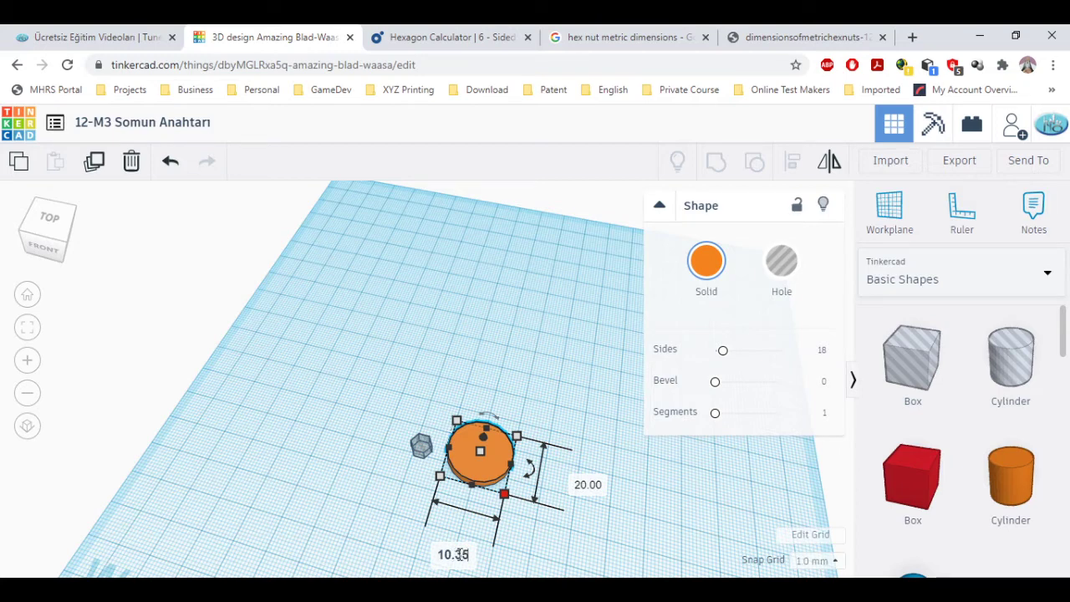
key(Tab)
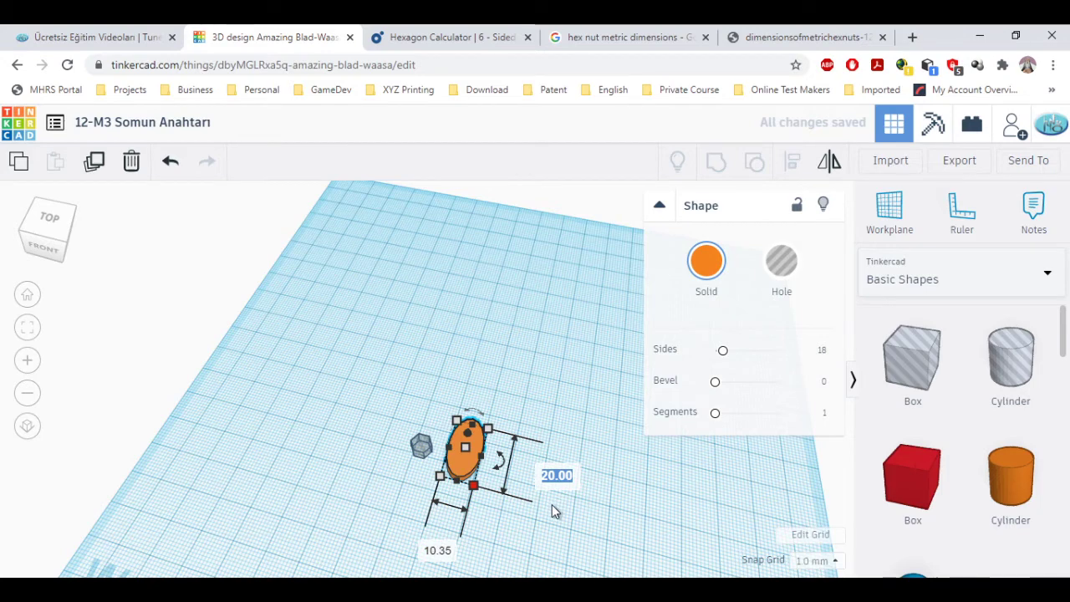
text(10.35)
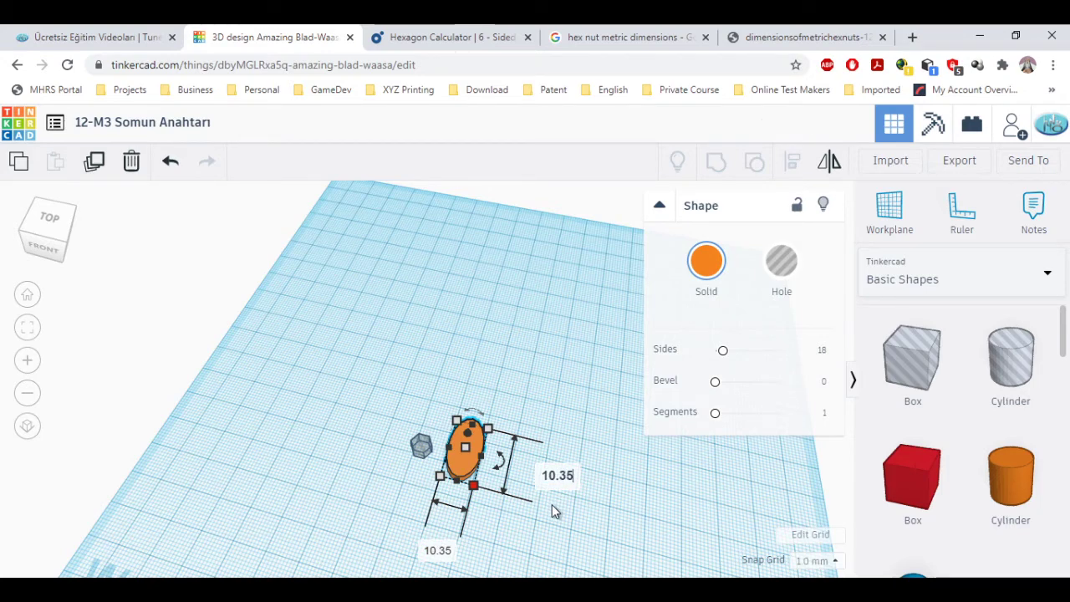
key(Return)
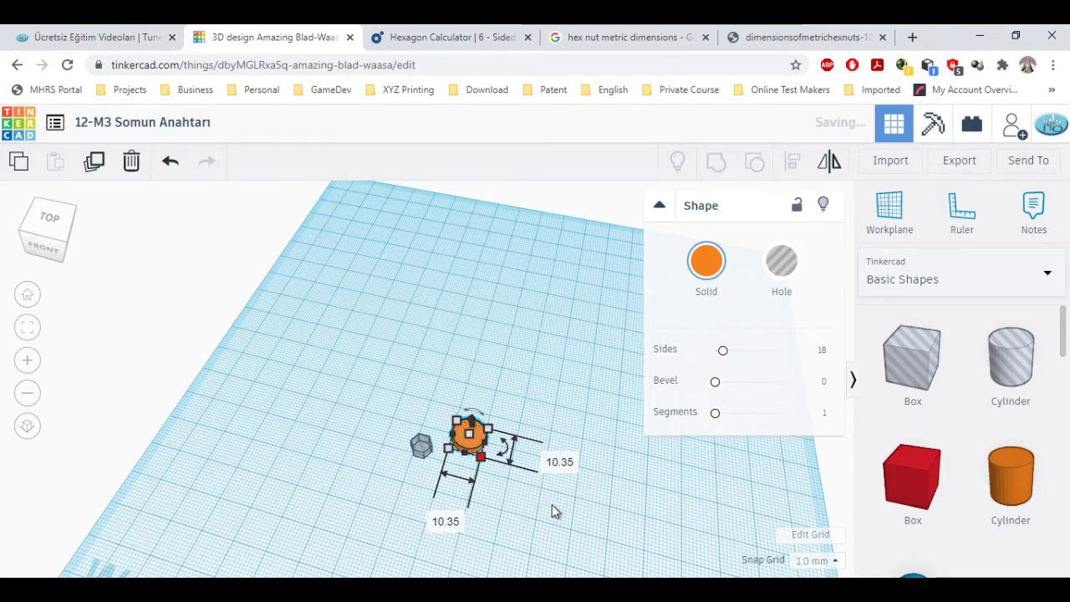
click(516, 515)
- Try selecting the hexagonal hole and the cylinder together, and clear the selection
right_drag(512, 515, 637, 442)
right_drag(520, 454, 482, 446)
scroll(483, 444, up, 5)
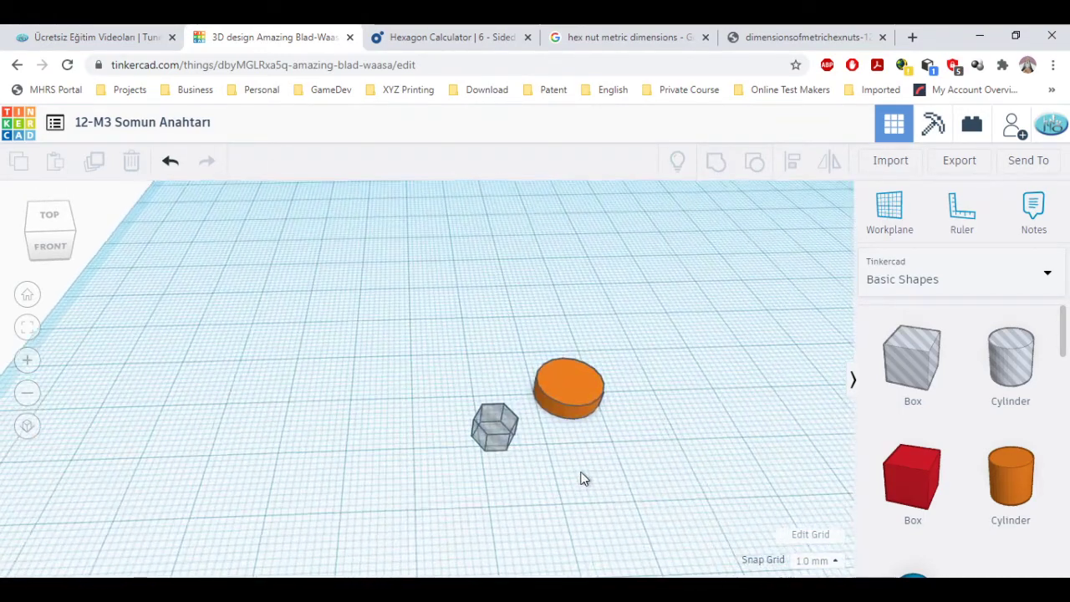
middle_drag(589, 472, 427, 414)
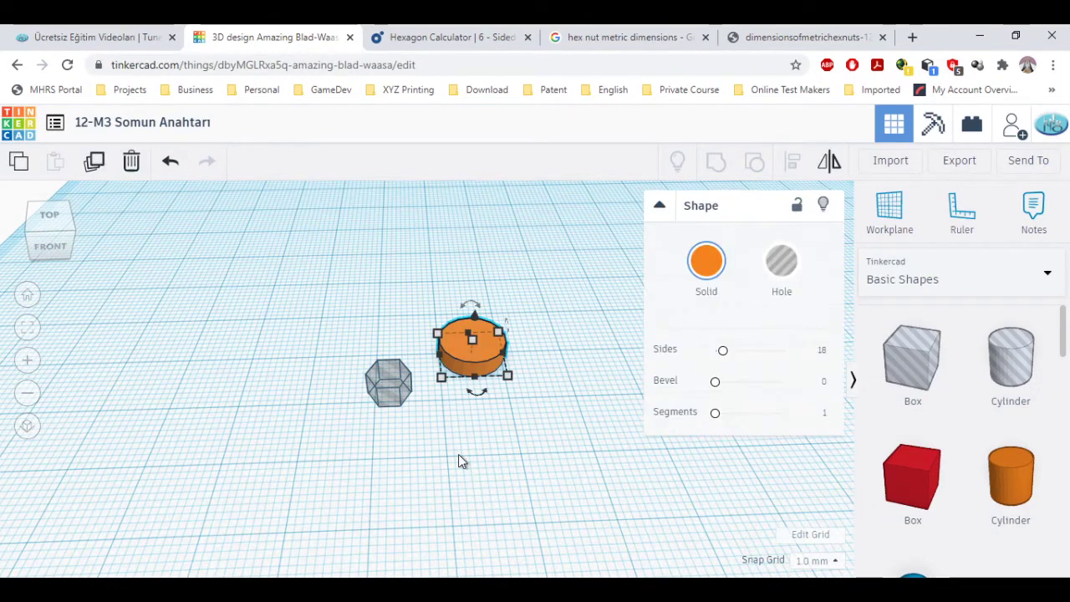
shift+click(394, 389)
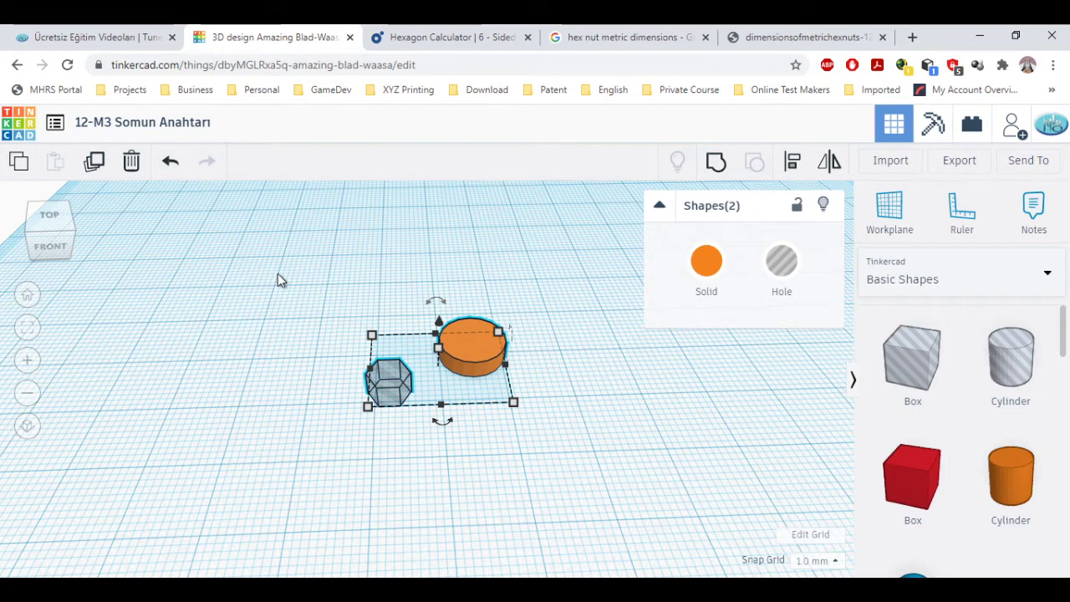
drag(277, 273, 559, 449)
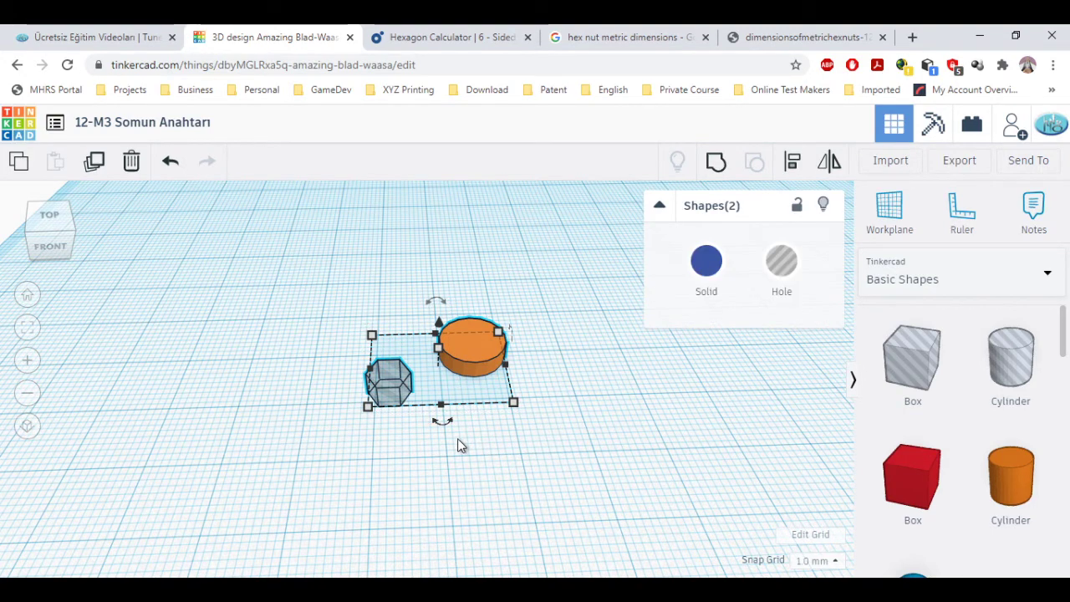
click(505, 320)
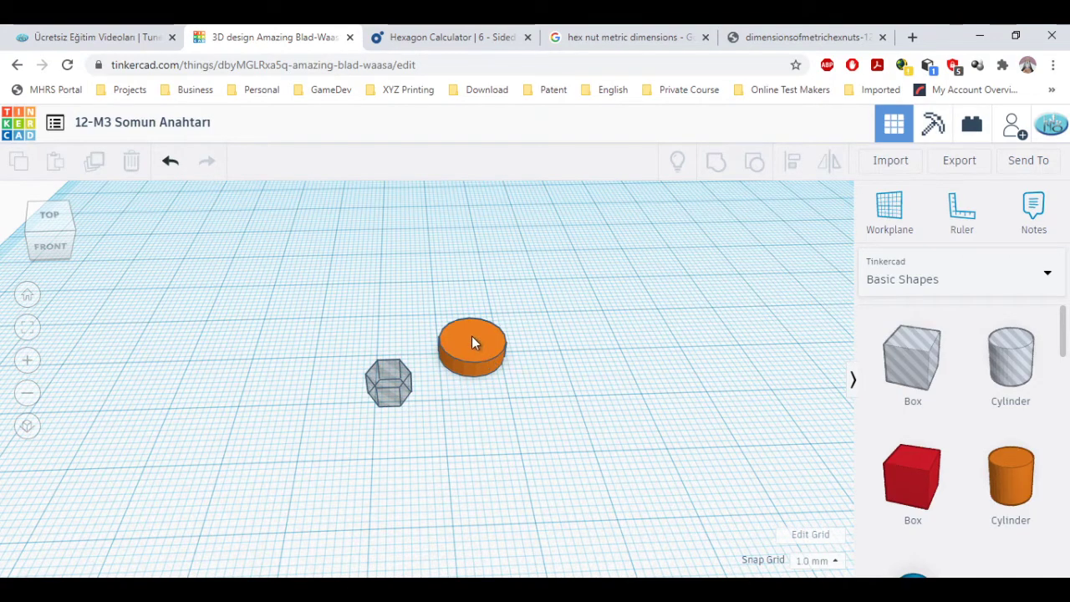
- With the cylinder as fixed reference, align the hexagonal hole to its front-to-back centre and its left edge
click(471, 339)
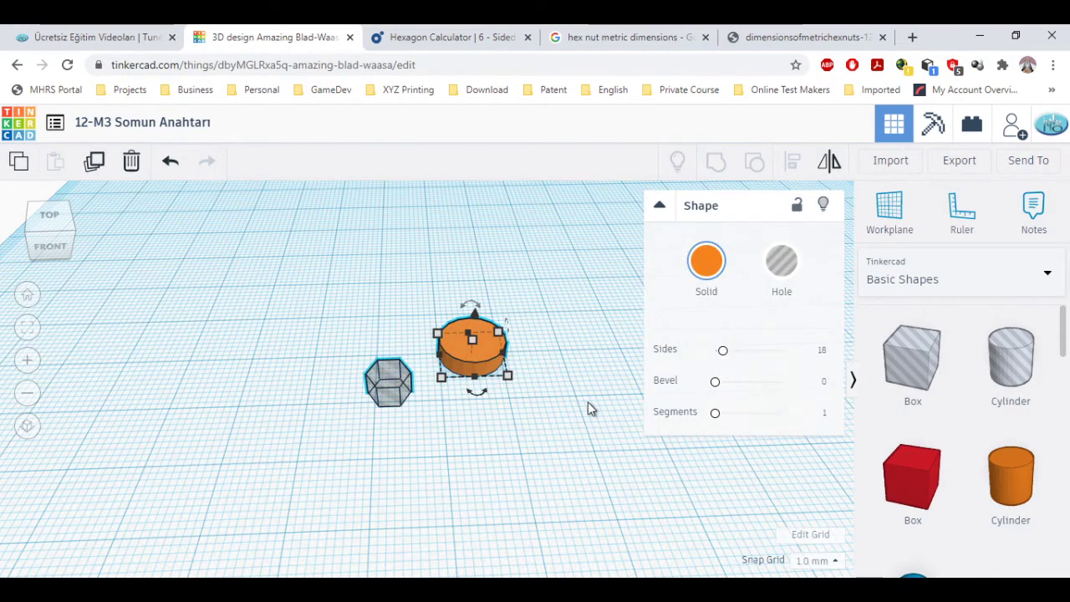
key(ctrl+a)
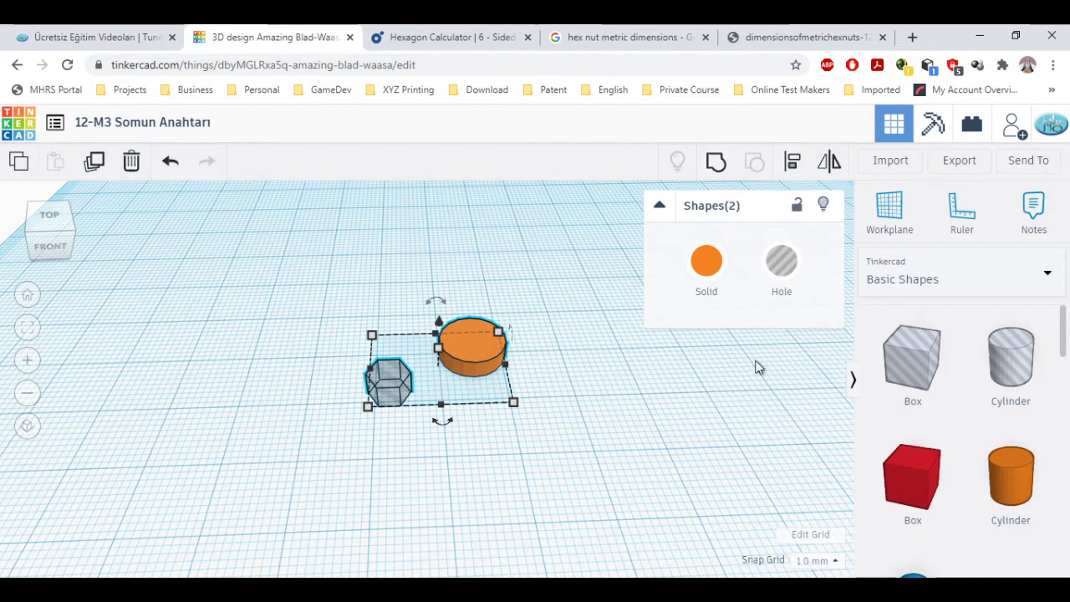
click(794, 161)
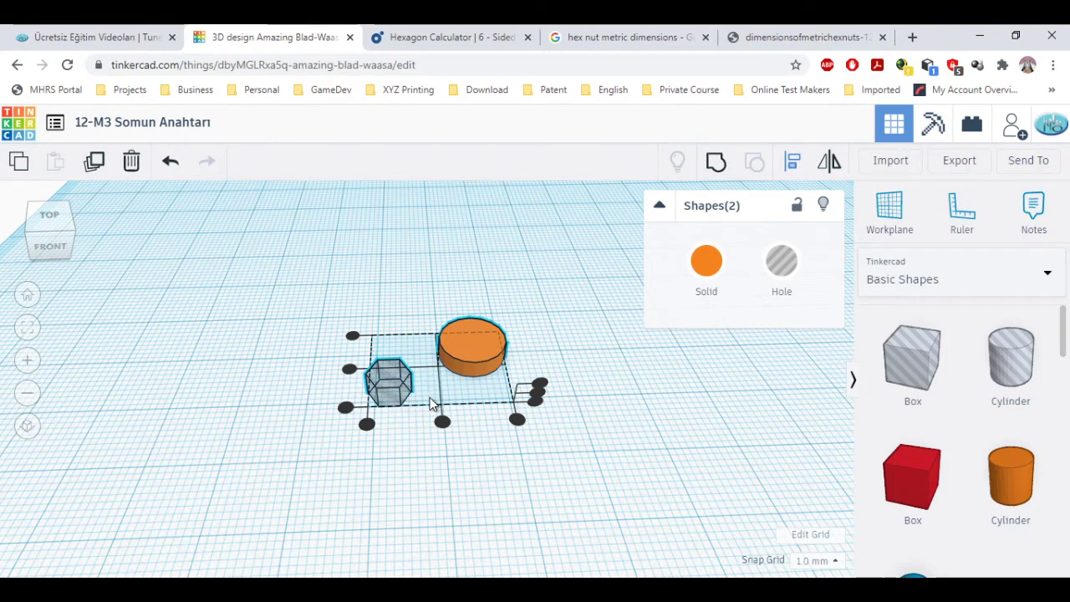
click(465, 350)
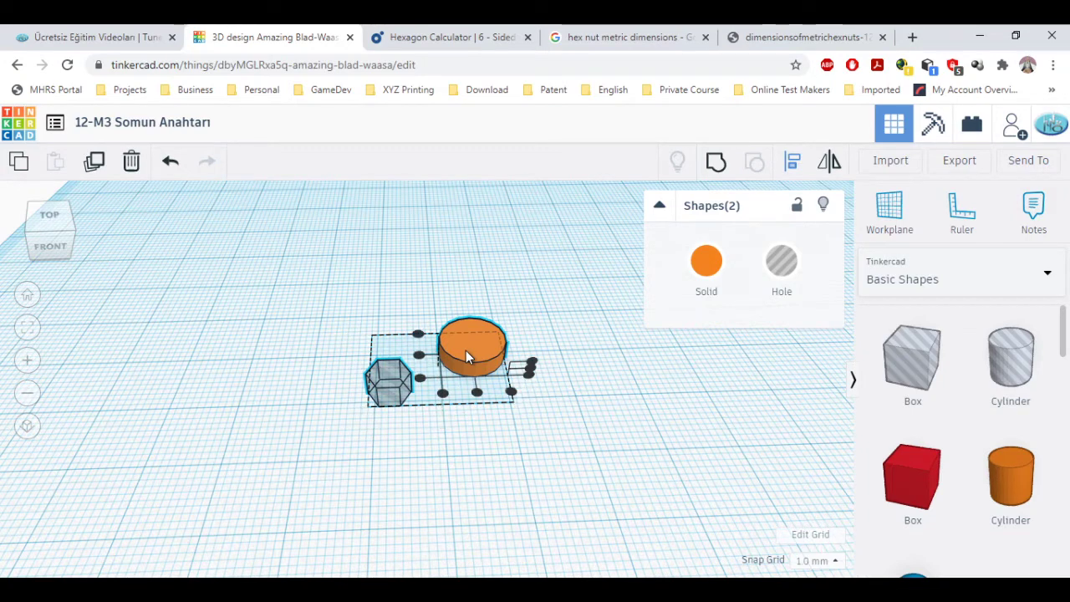
click(398, 391)
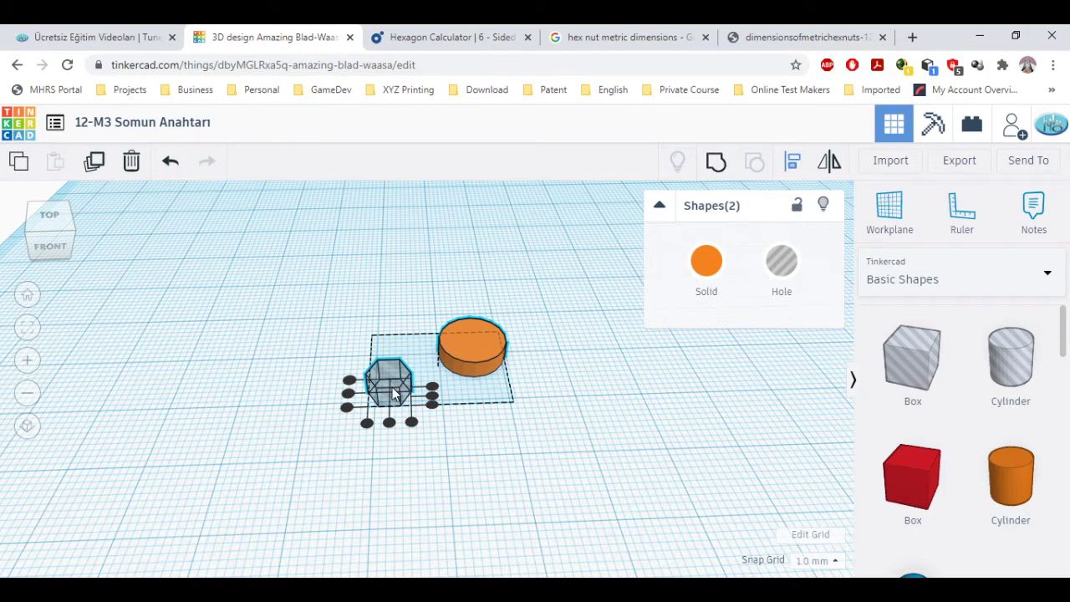
click(472, 353)
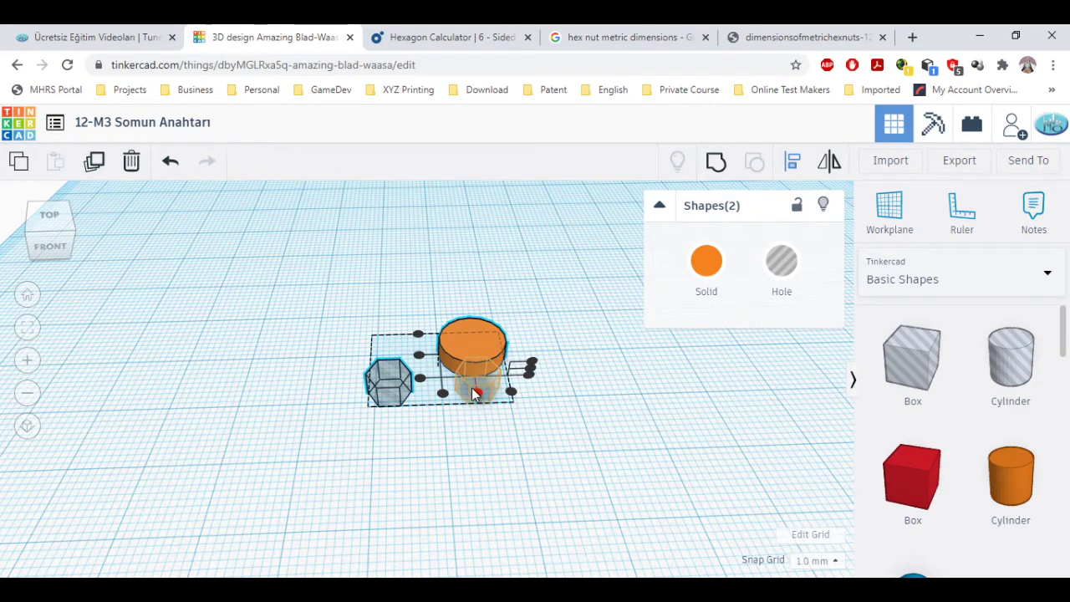
click(420, 357)
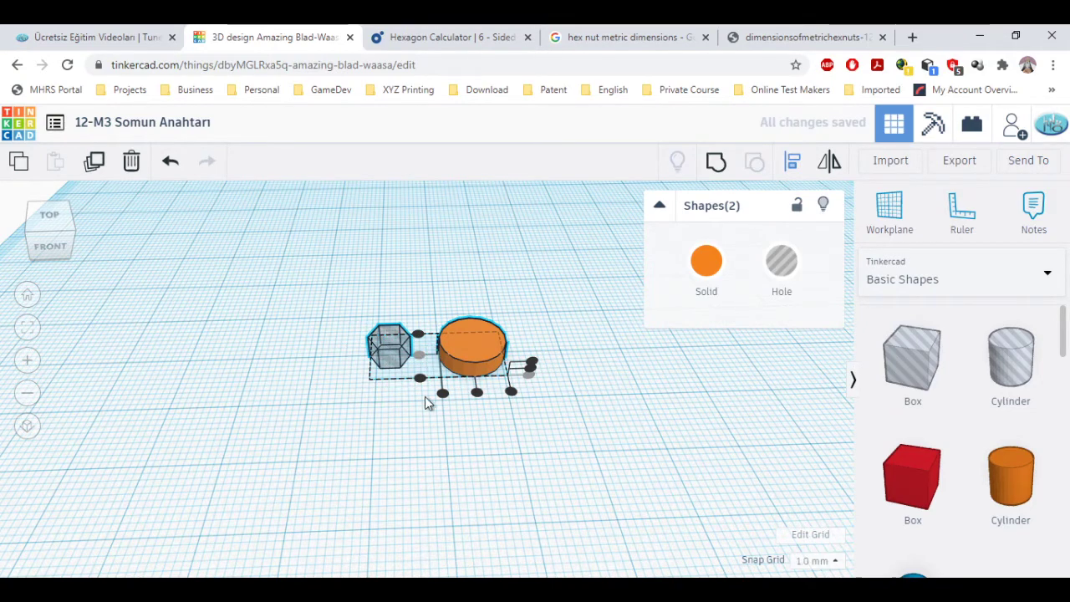
click(443, 394)
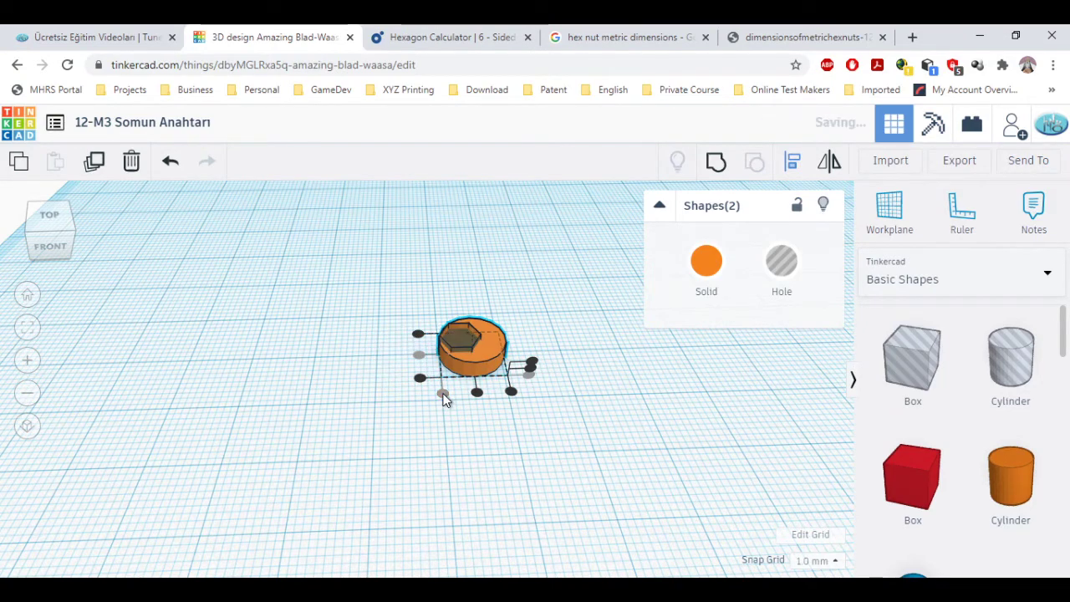
click(506, 254)
- Align the hexagonal hole and the cylinder to a common left-to-right centre and deselect them
right_drag(506, 261, 519, 356)
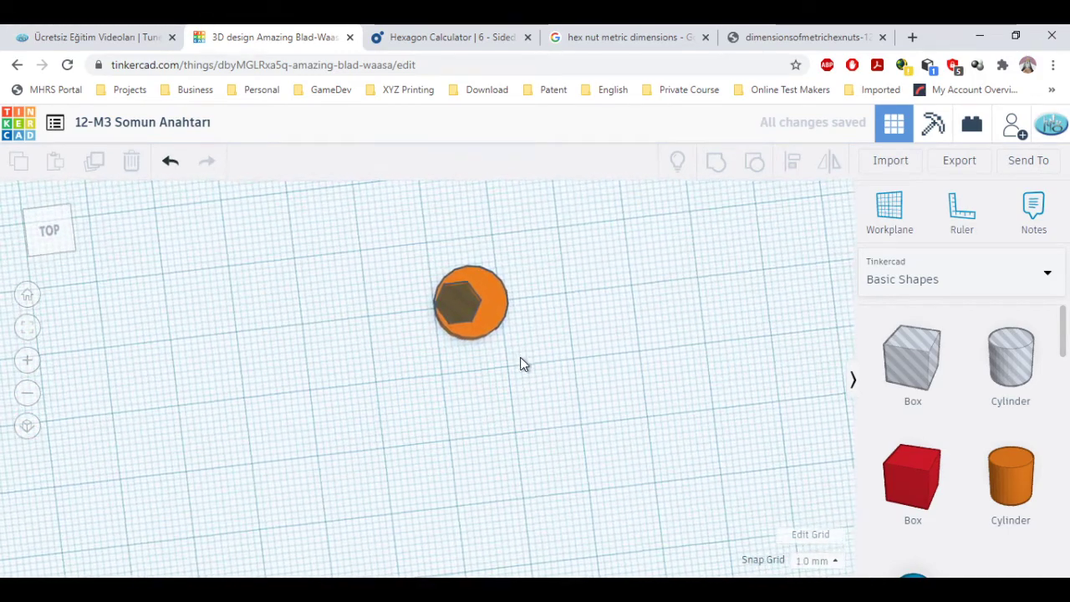
click(485, 304)
drag(390, 232, 542, 350)
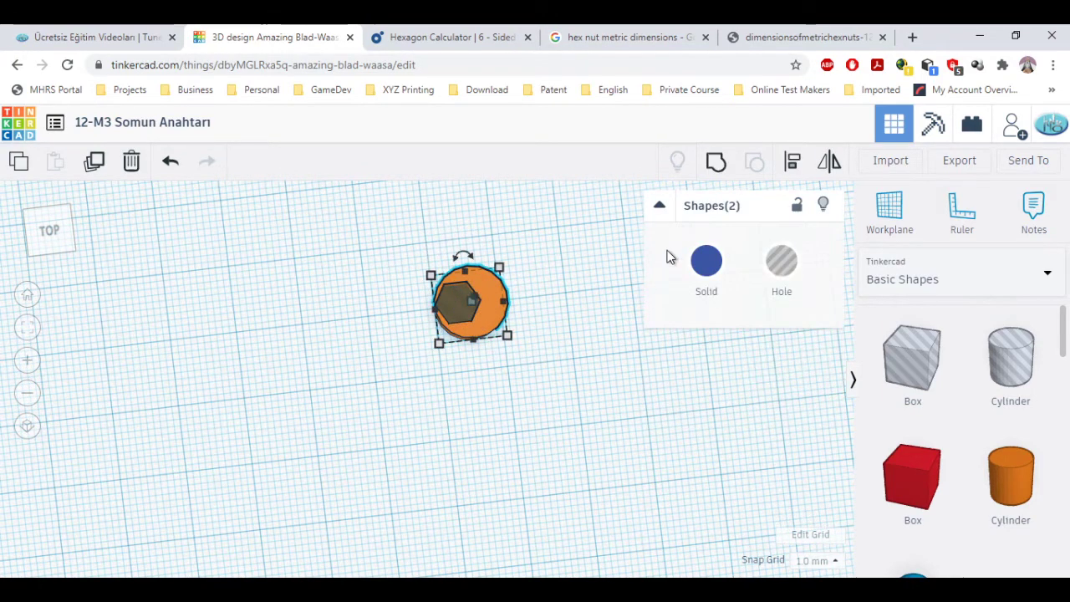
click(792, 161)
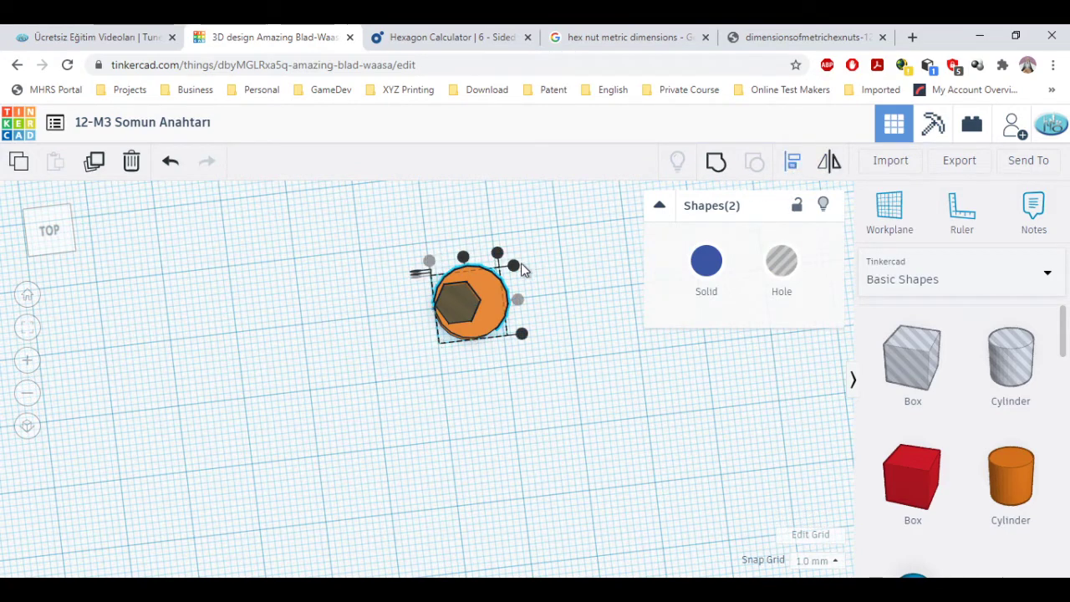
click(463, 256)
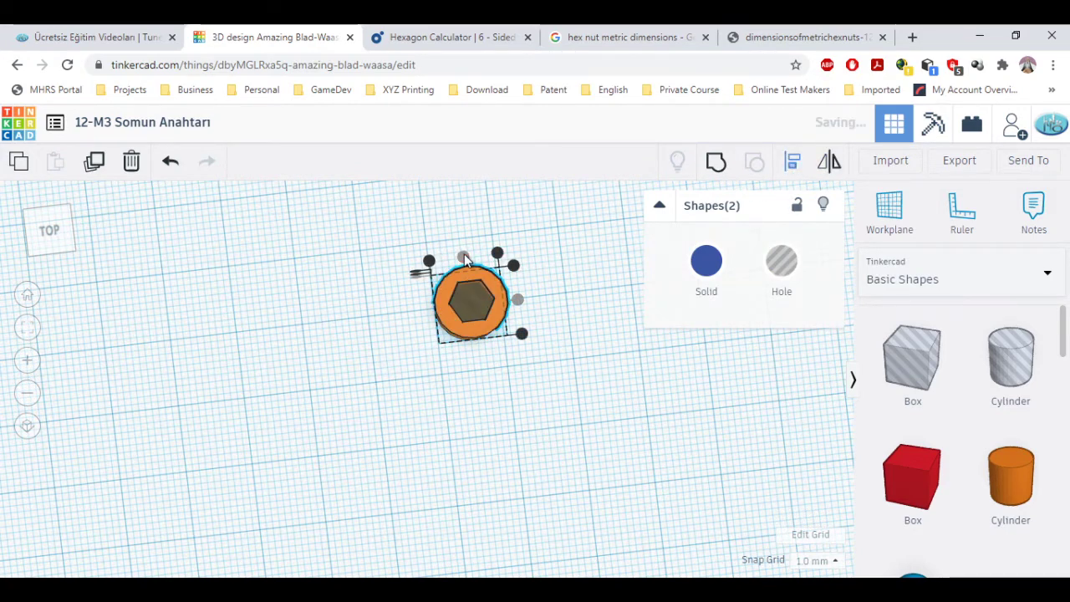
click(484, 376)
- Turn the hexagonal shape into a solid and the surrounding cylinder into a hole
right_drag(513, 382, 535, 366)
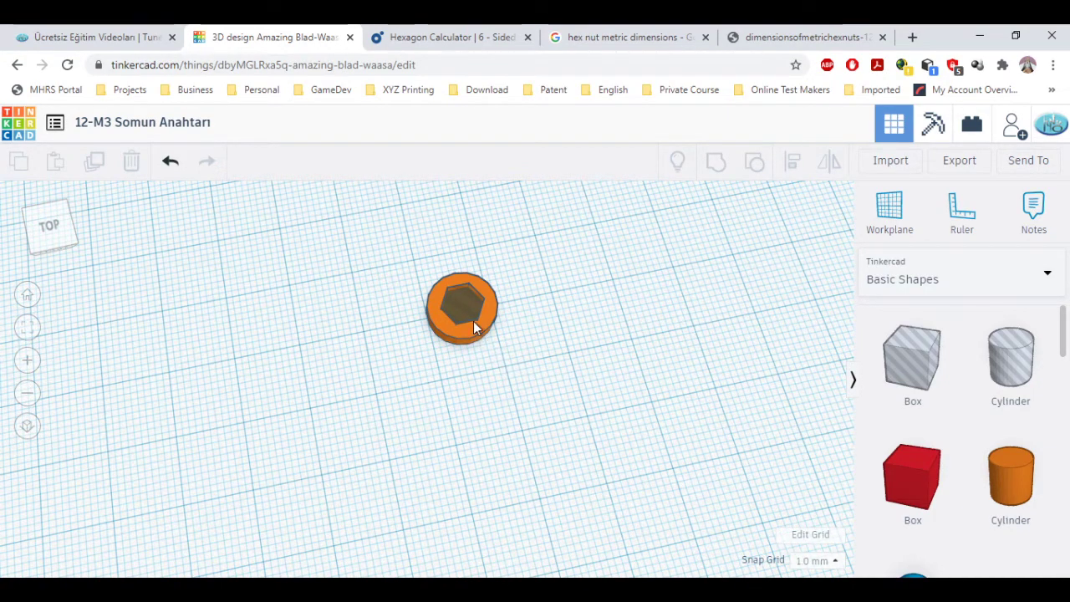
right_drag(516, 376, 522, 269)
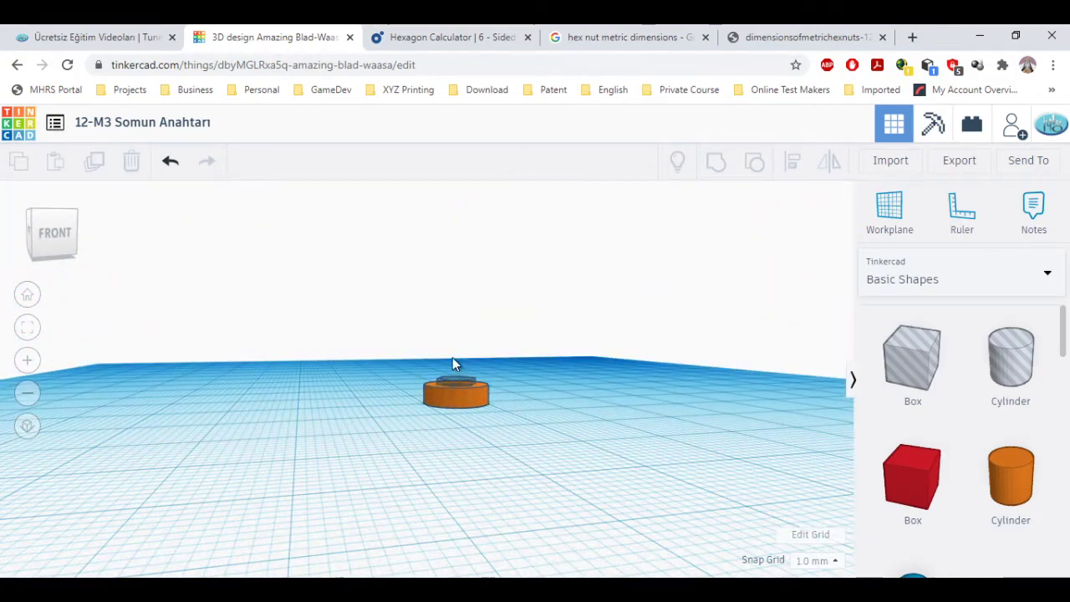
scroll(443, 377, up, 3)
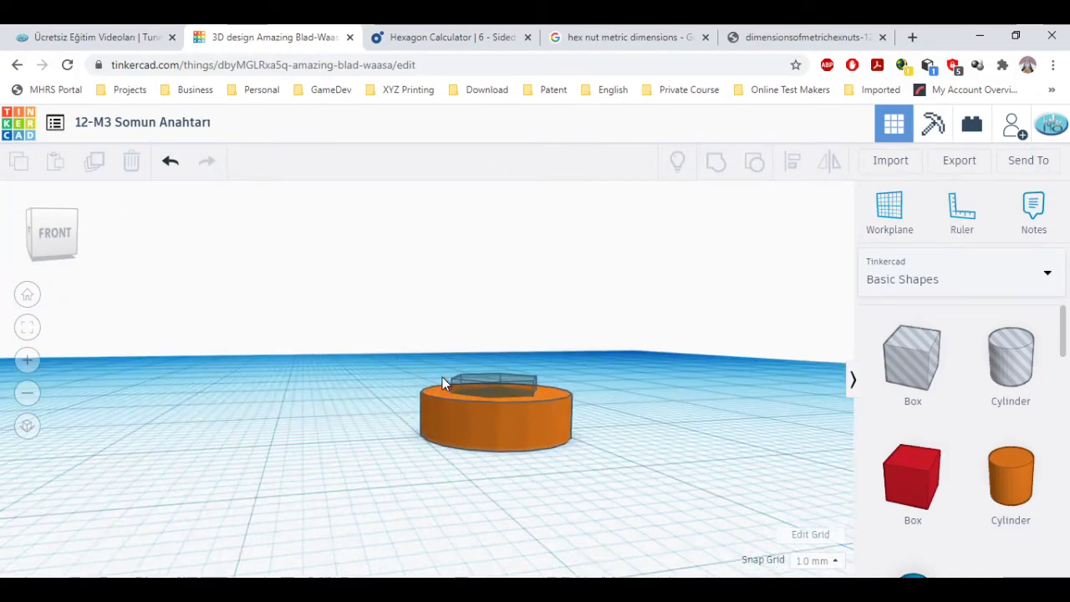
click(493, 394)
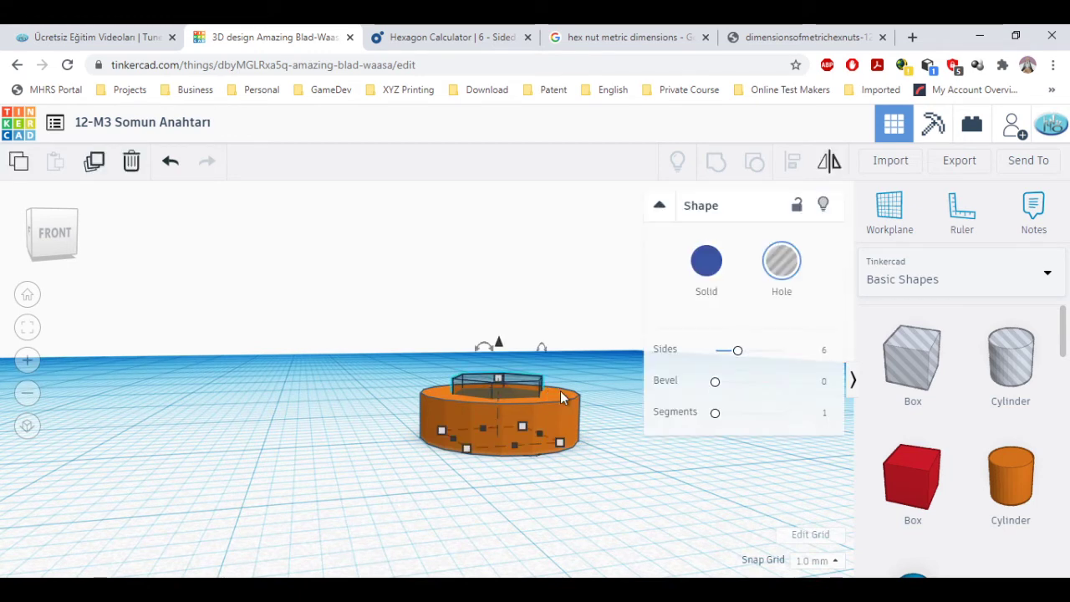
click(705, 266)
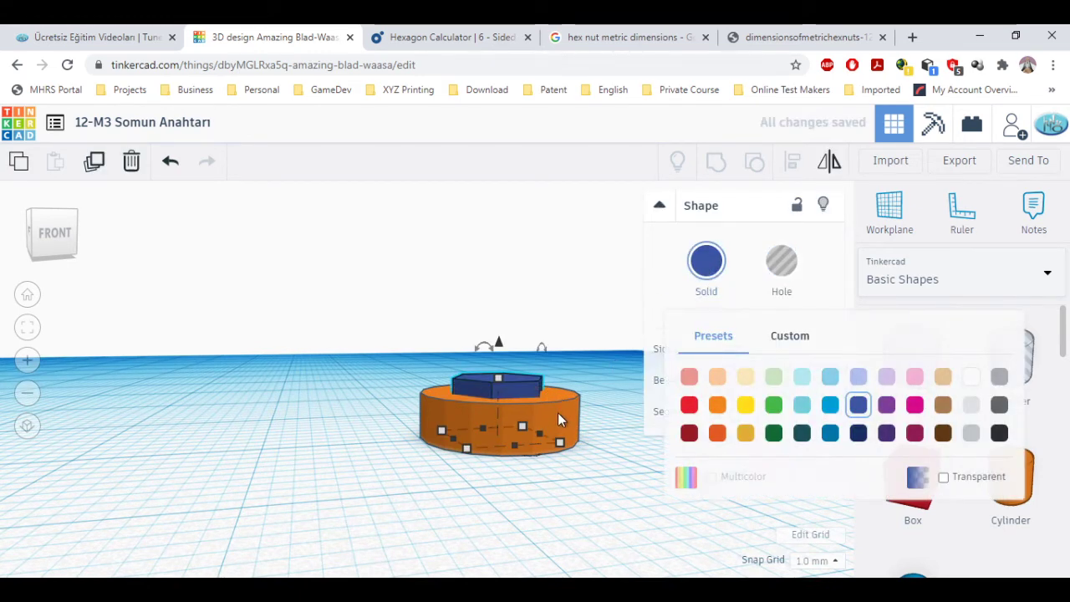
click(558, 412)
click(782, 261)
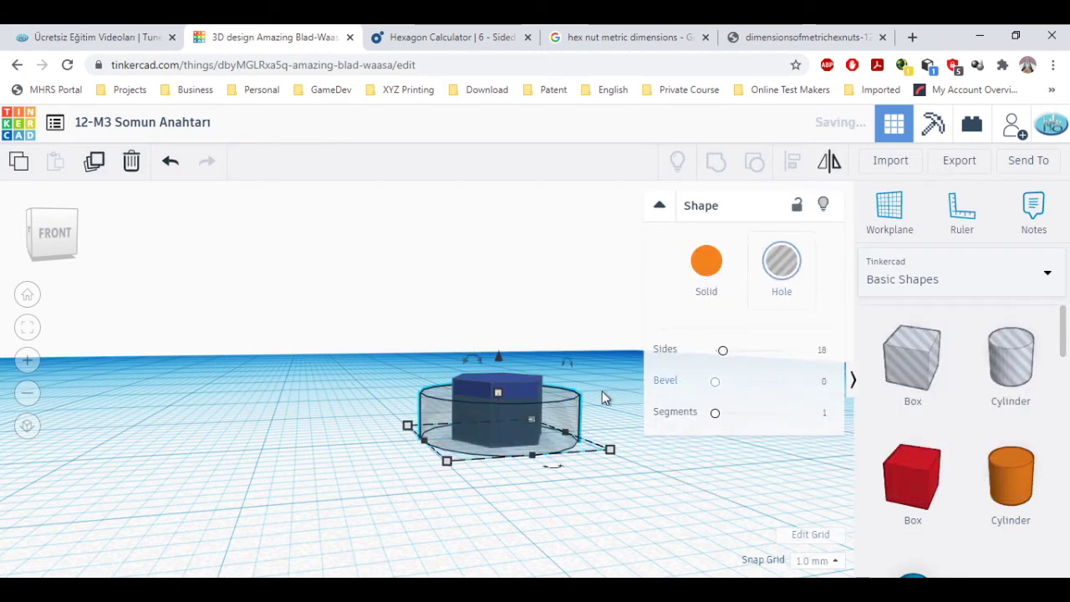
- Set the height of the cylindrical hole to 5 mm and deselect it
right_drag(602, 392, 512, 362)
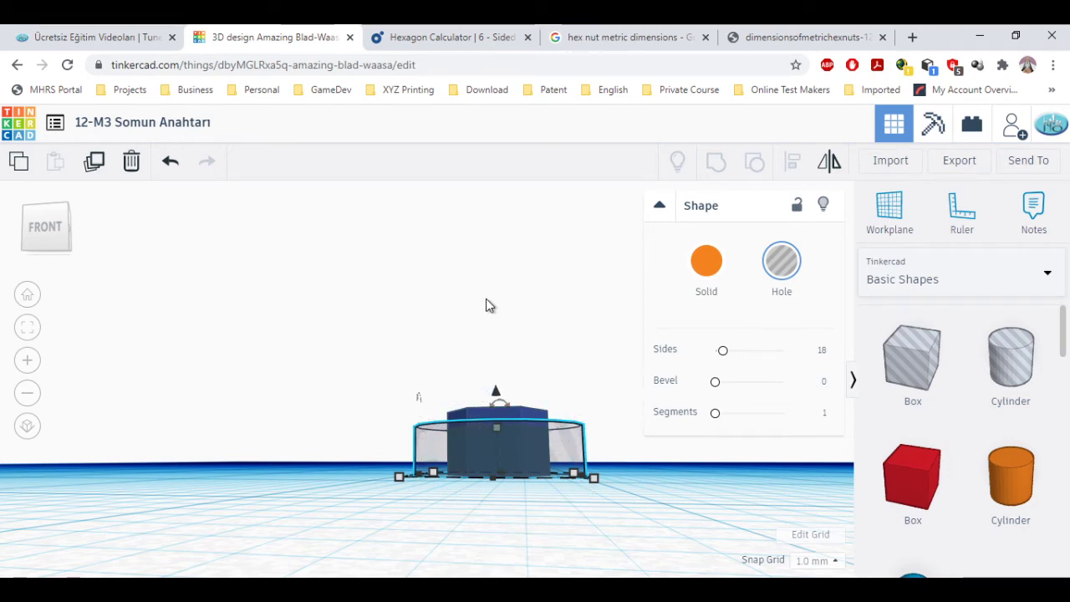
right_drag(487, 304, 531, 425)
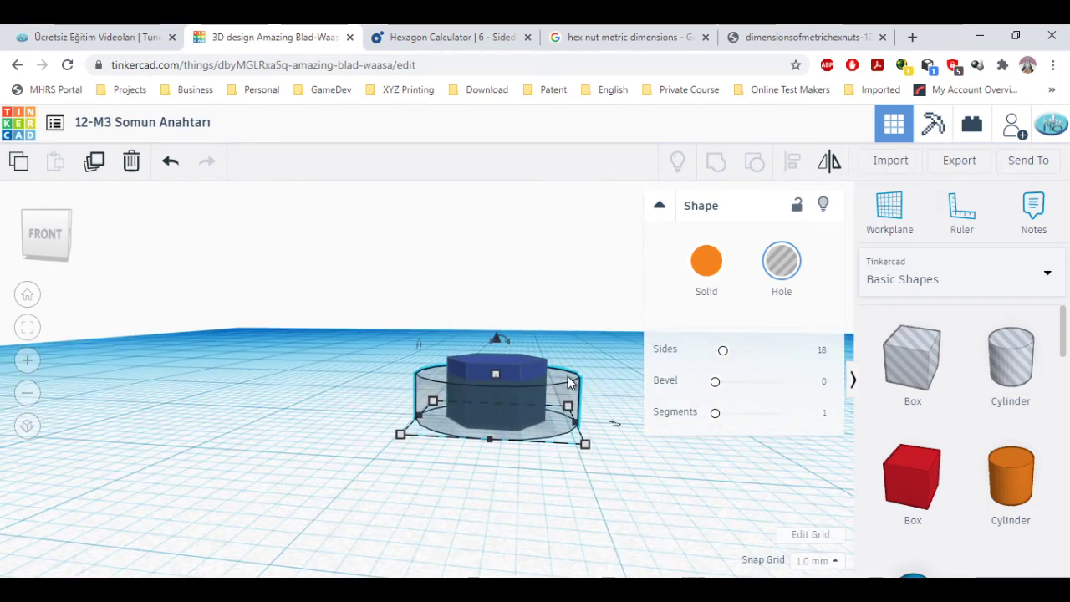
click(610, 396)
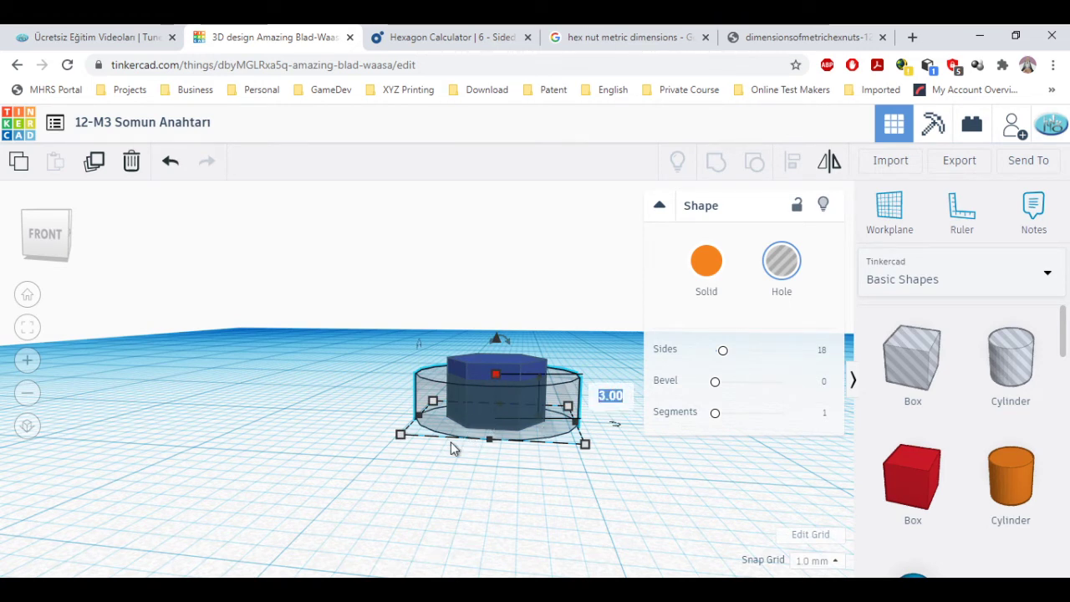
text(5)
key(Return)
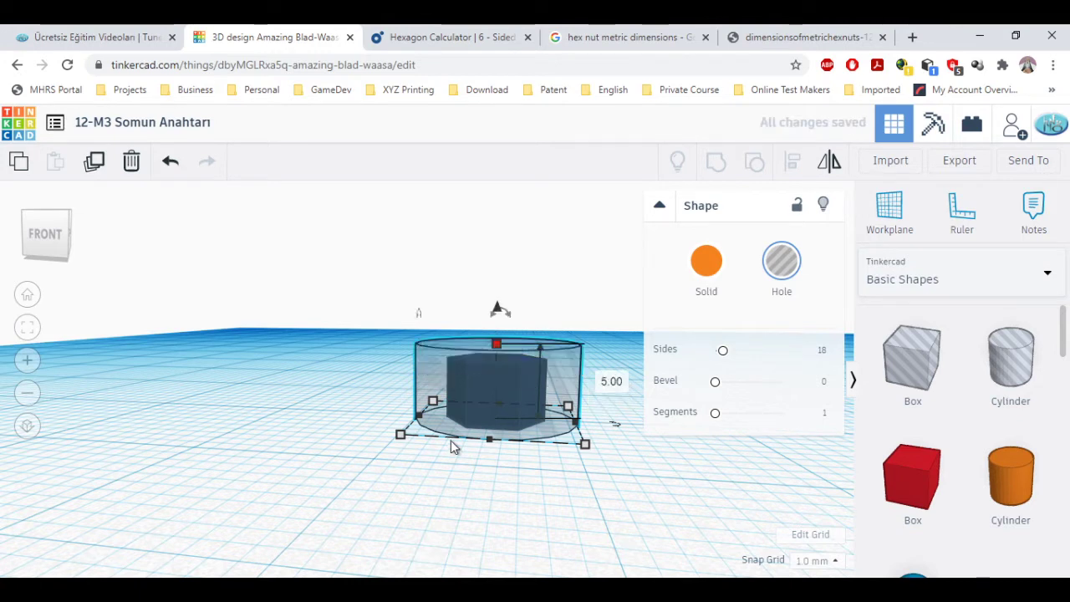
click(497, 314)
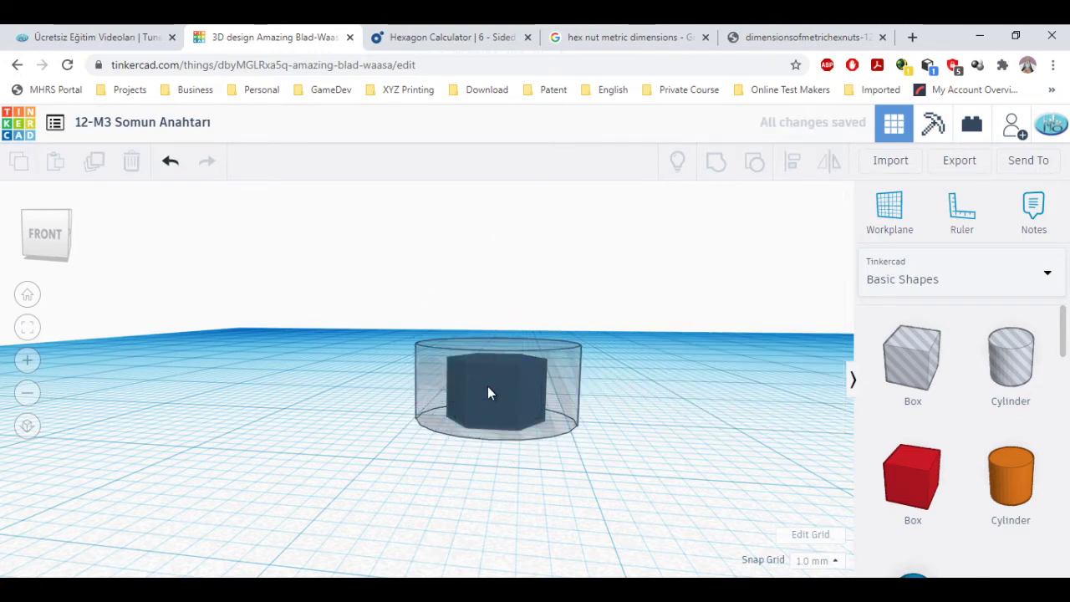
- Raise the hexagonal solid 2 mm above the workplane inside the cylindrical hole and deselect it
click(489, 393)
drag(348, 263, 609, 477)
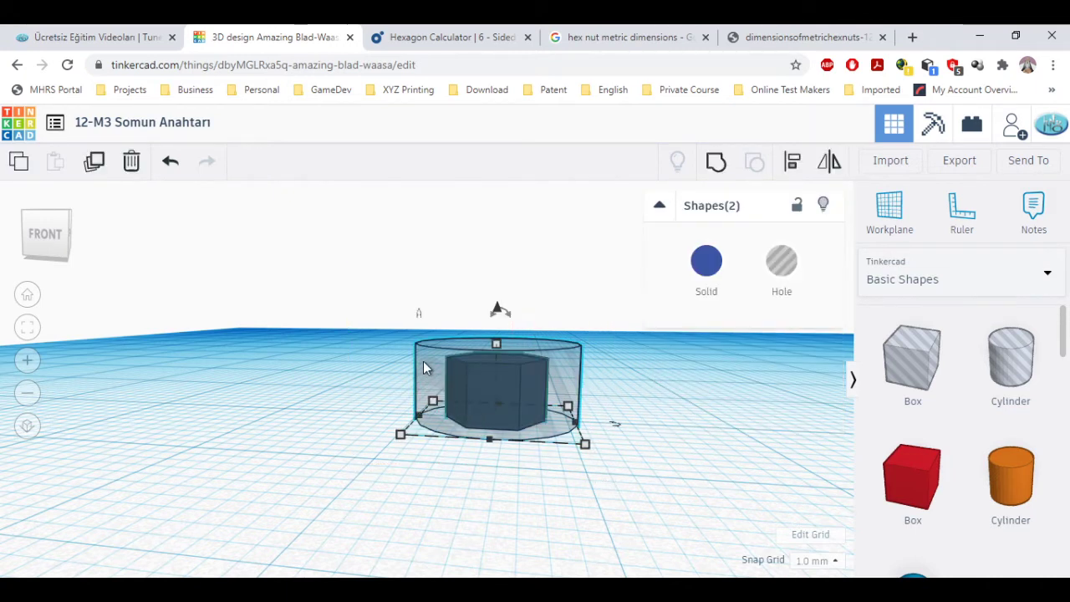
click(526, 424)
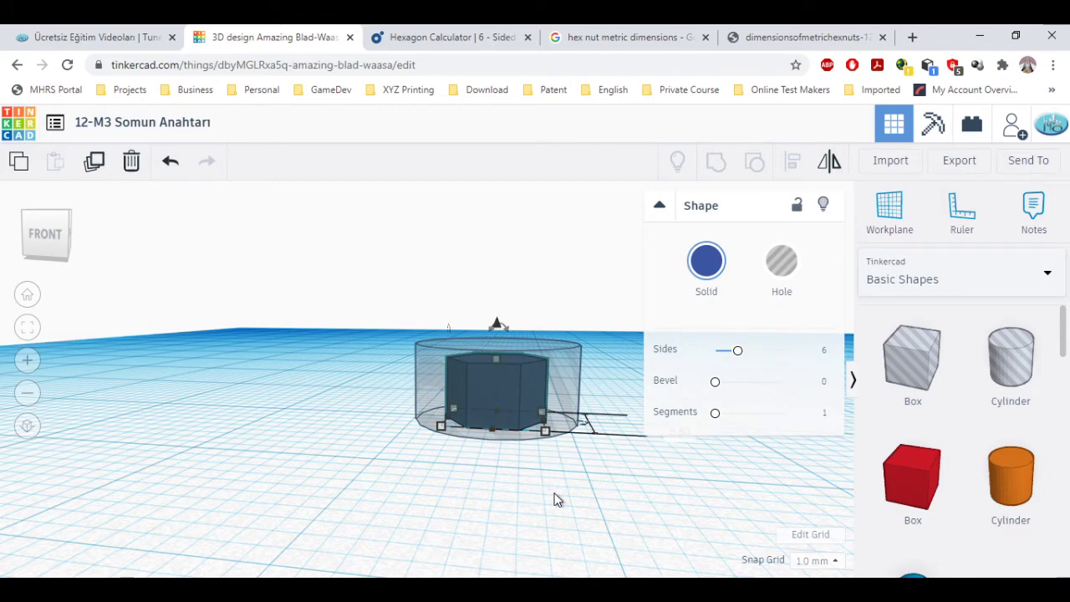
right_drag(558, 500, 430, 466)
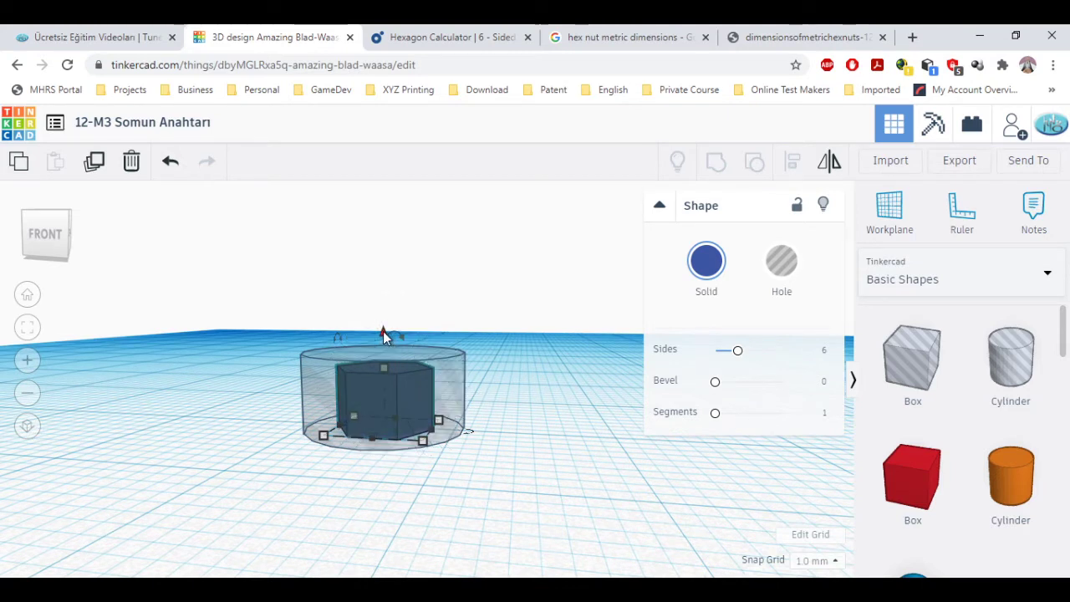
drag(383, 331, 383, 324)
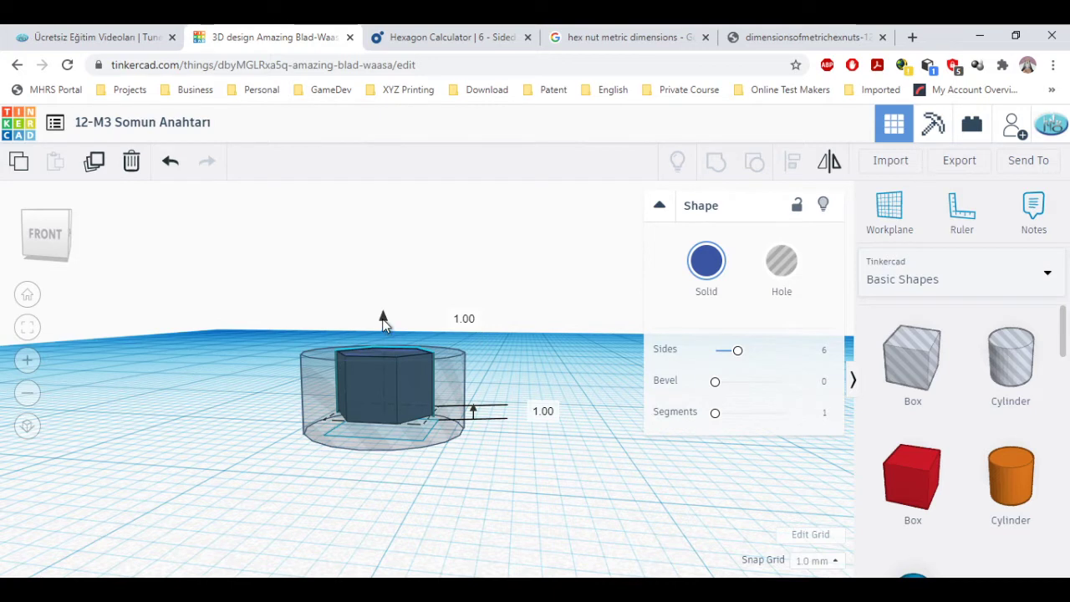
key(ctrl+Up)
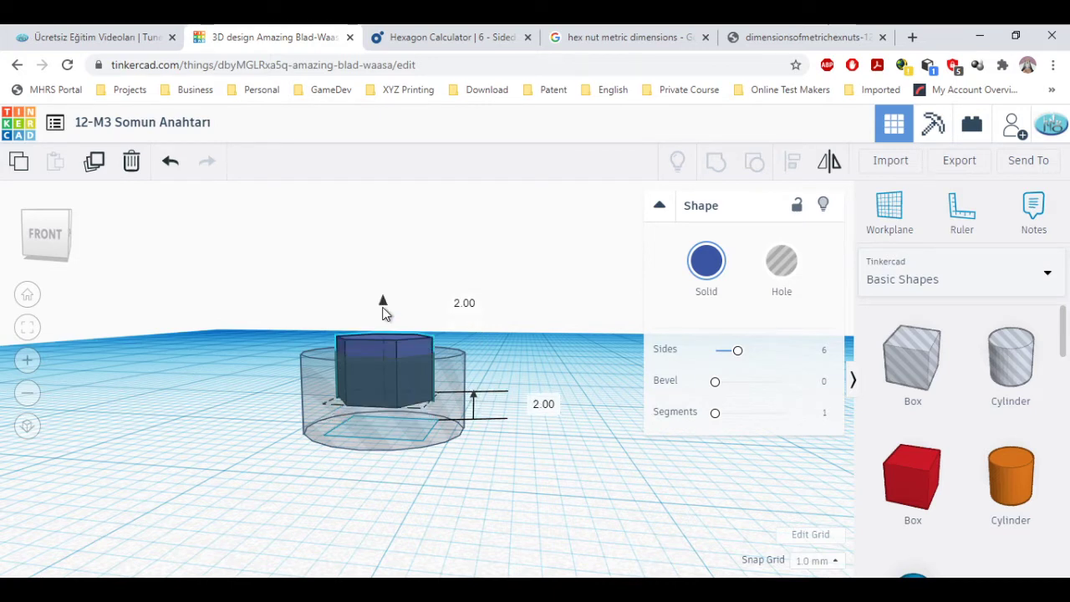
click(293, 282)
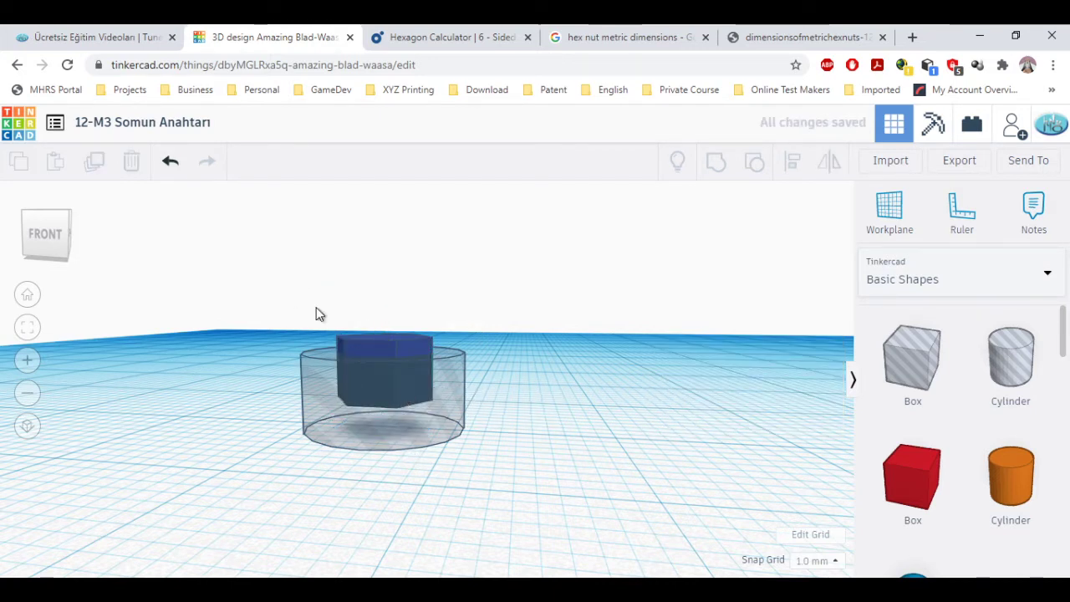
- Turn the raised hexagonal shape into a hole and the surrounding cylinder into a solid
click(390, 349)
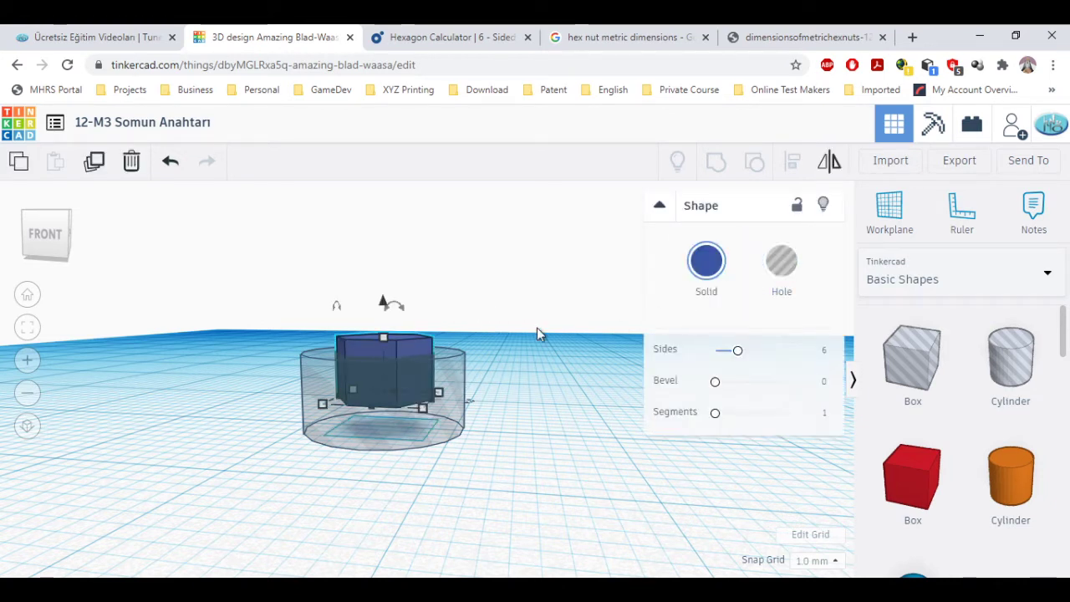
click(774, 266)
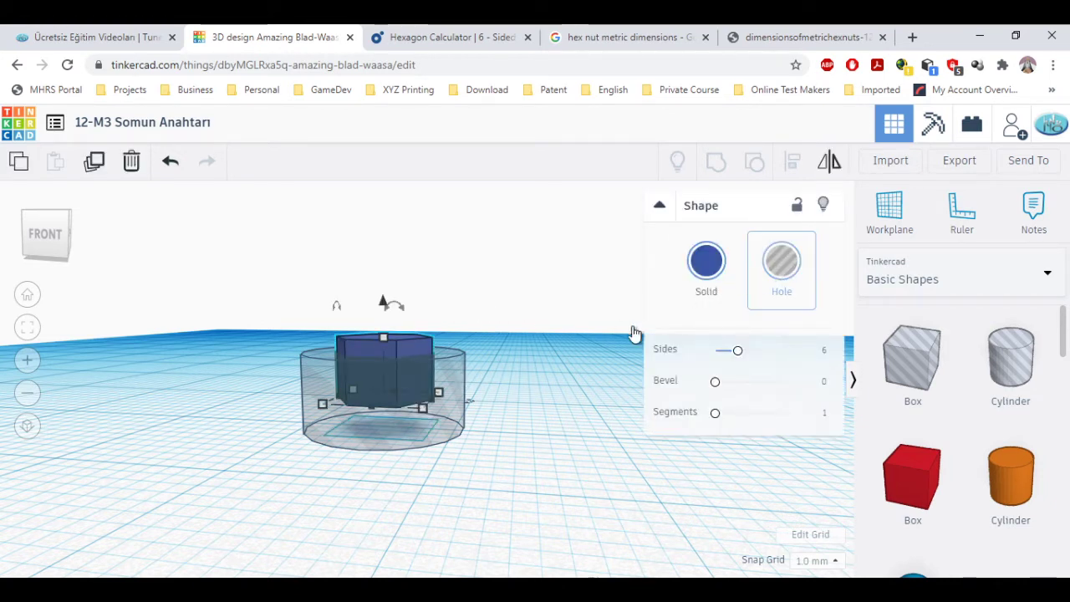
click(422, 432)
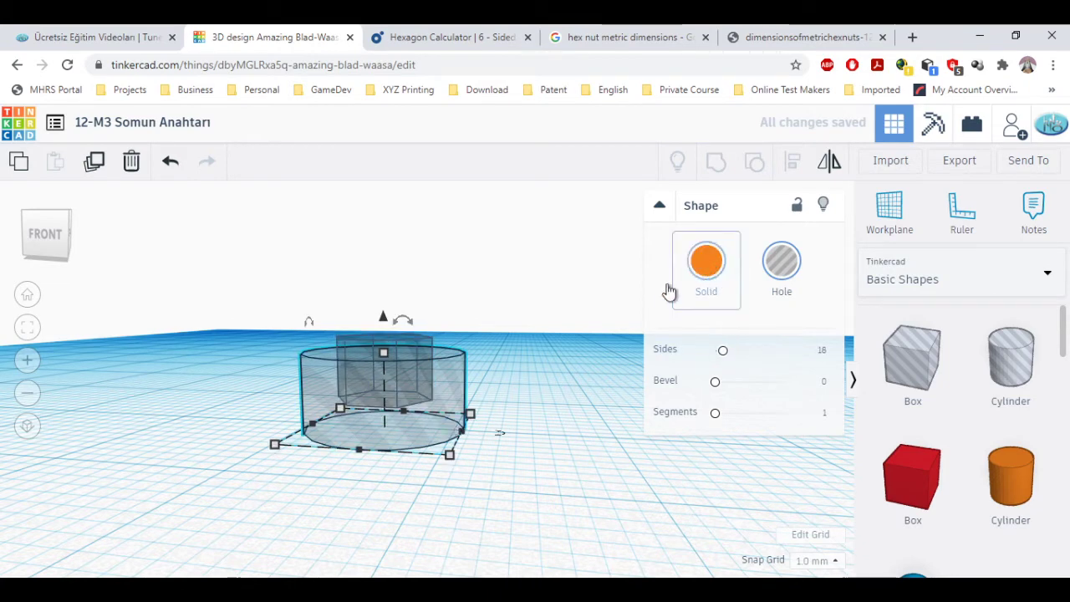
click(707, 260)
- Place a solid red box on the workplane beside the cylinder and set its height to 3 mm
right_drag(489, 275, 398, 397)
scroll(424, 393, down, 6)
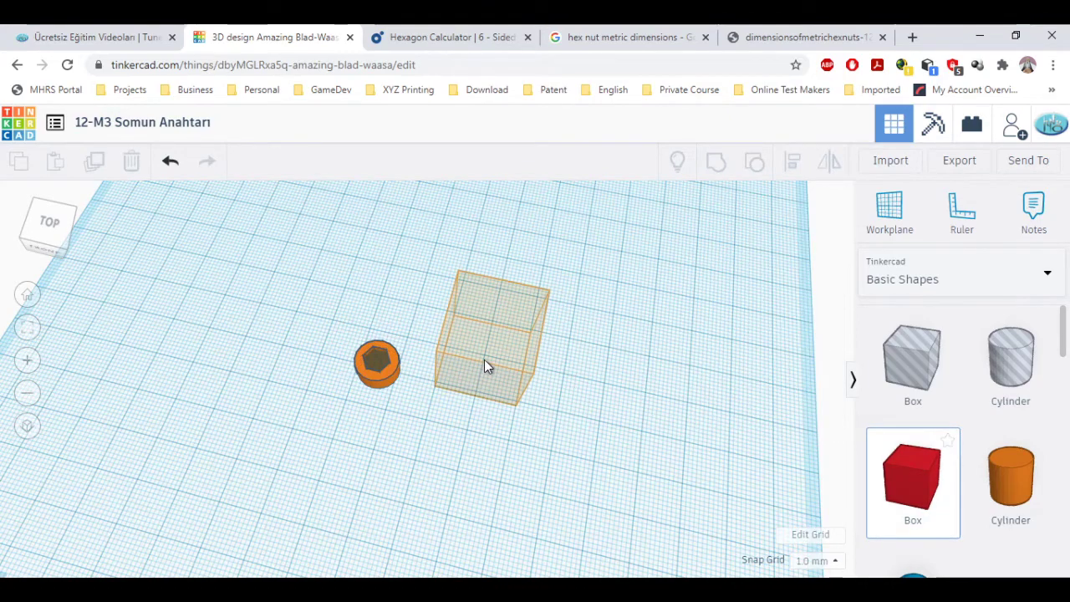
click(526, 377)
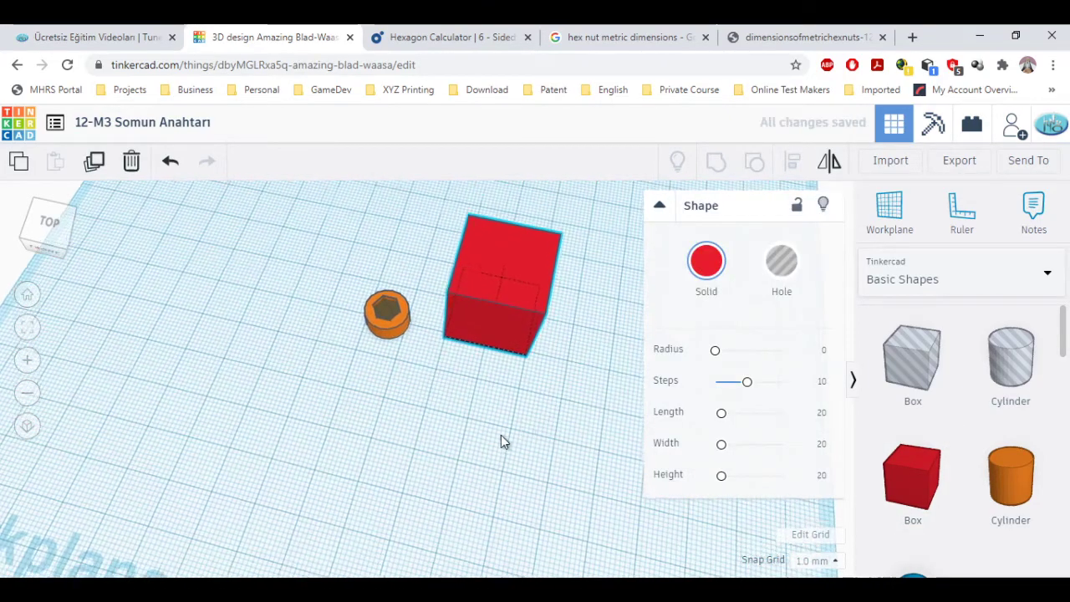
right_drag(491, 447, 532, 386)
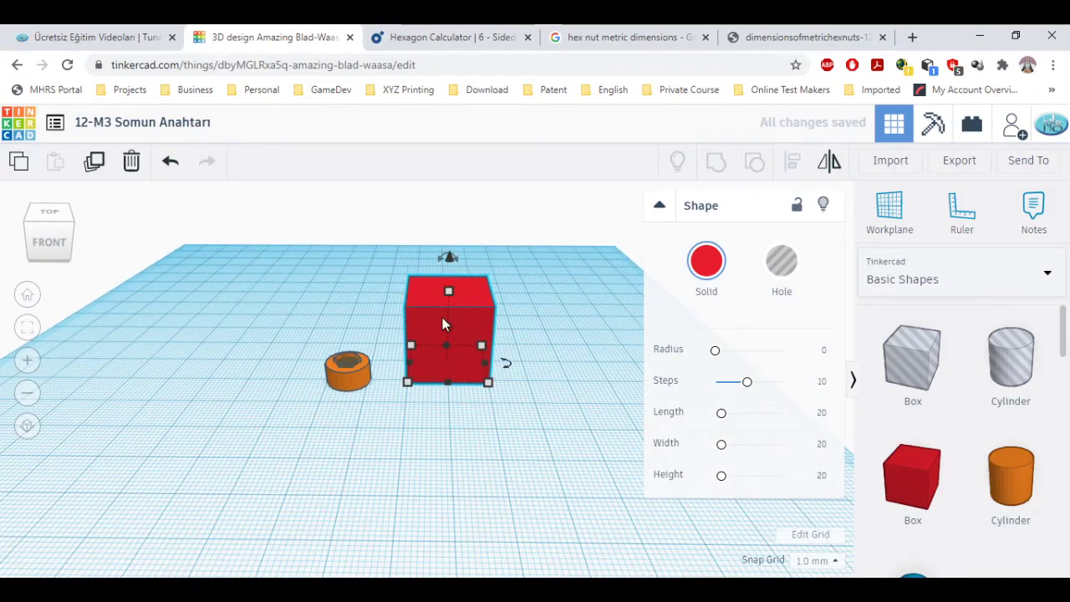
click(357, 379)
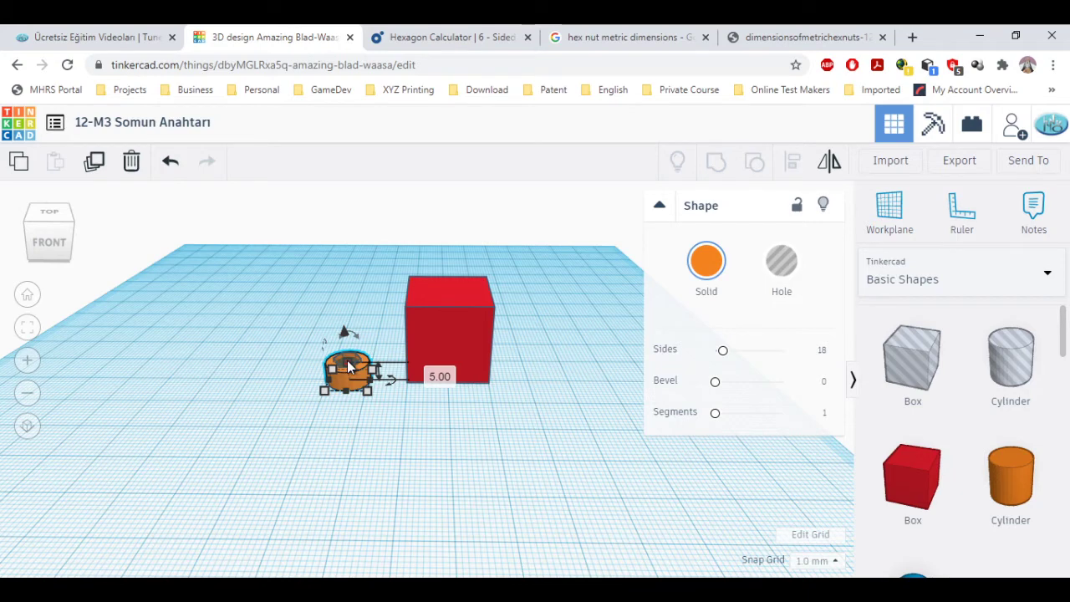
click(449, 348)
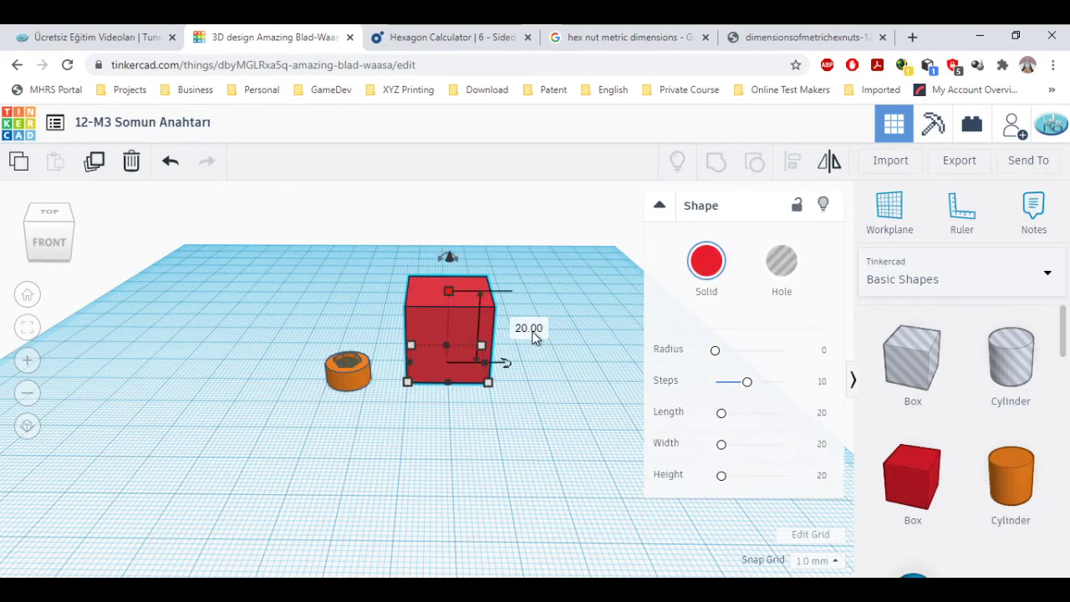
click(531, 331)
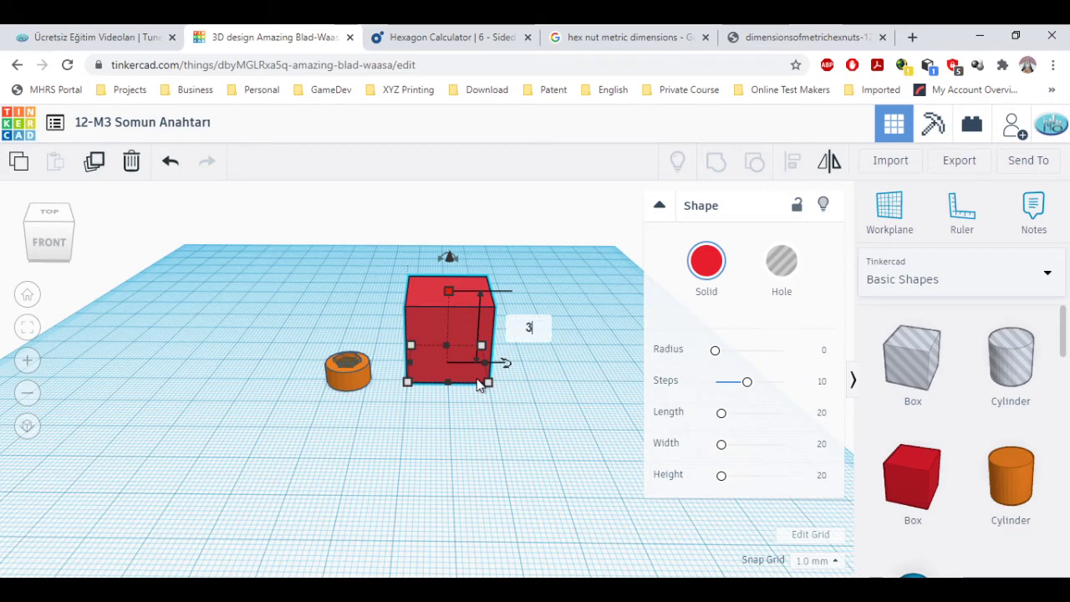
key(Return)
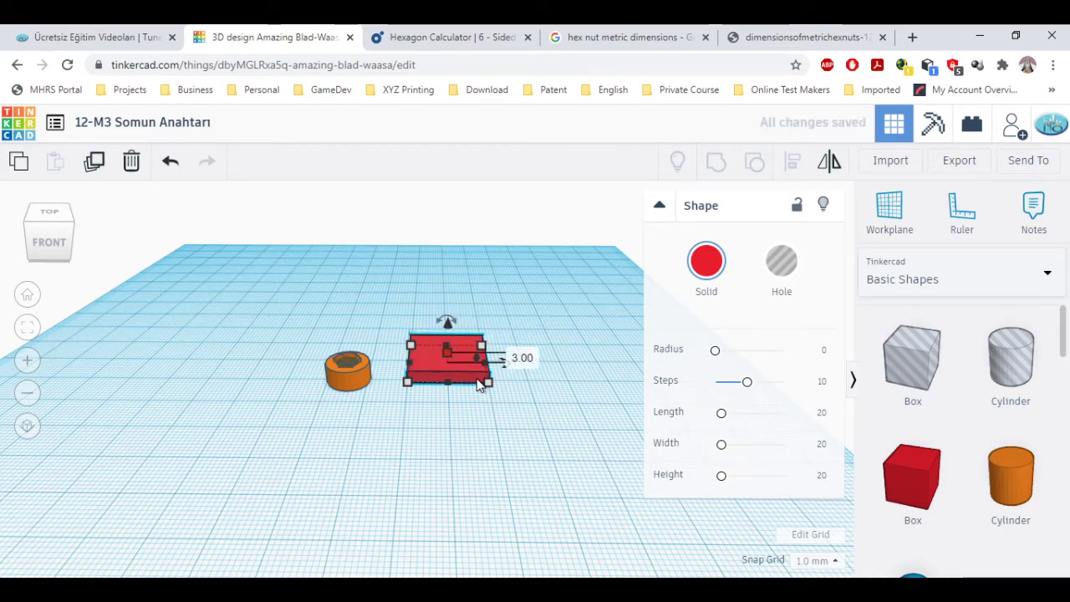
- Set the front-to-back size of the red box to 6 mm
click(359, 390)
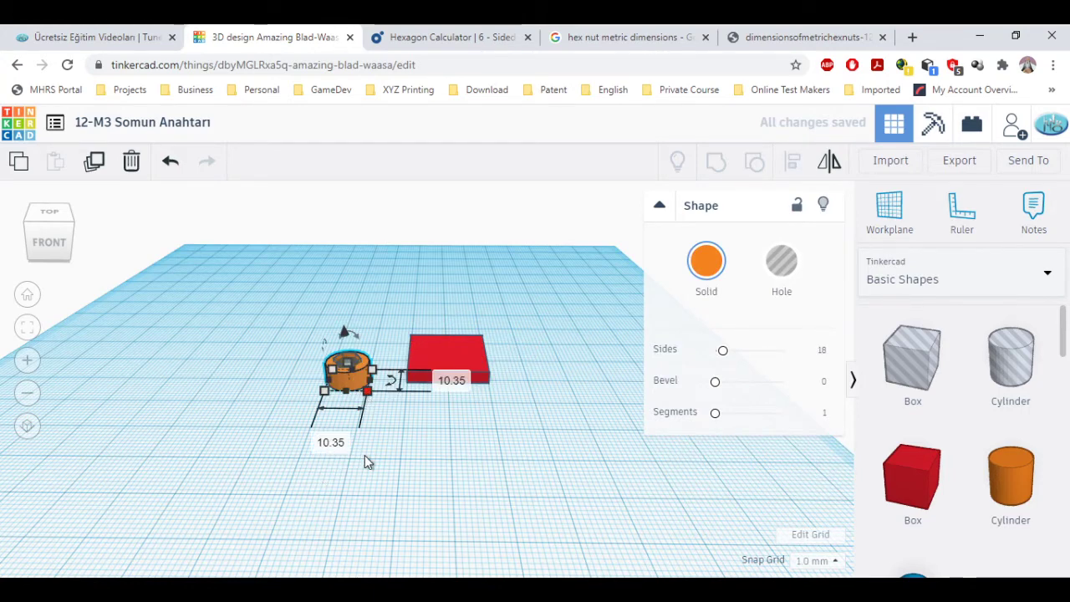
click(454, 348)
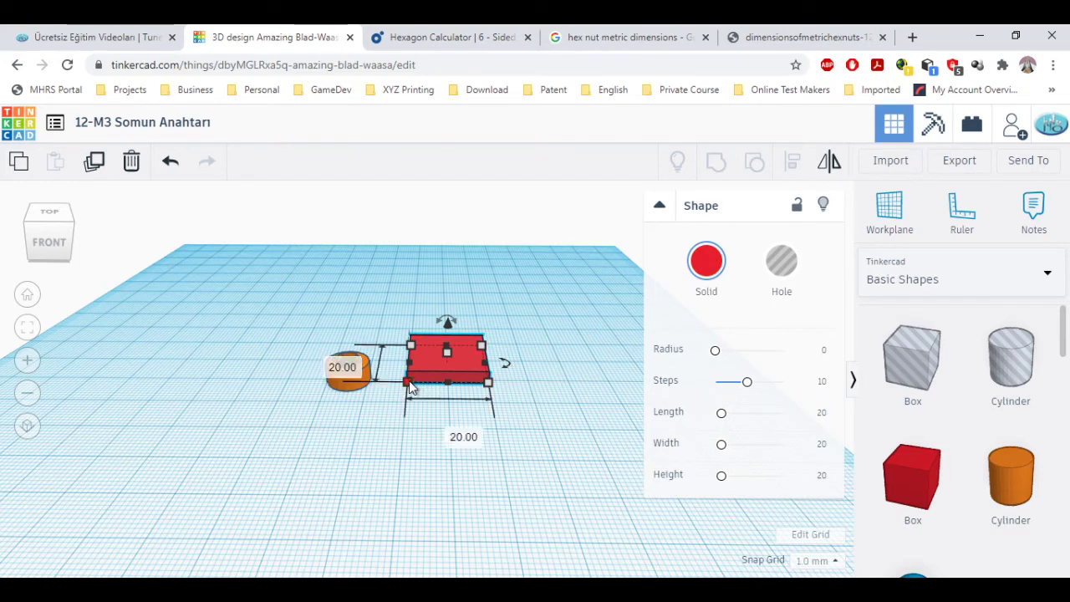
click(332, 362)
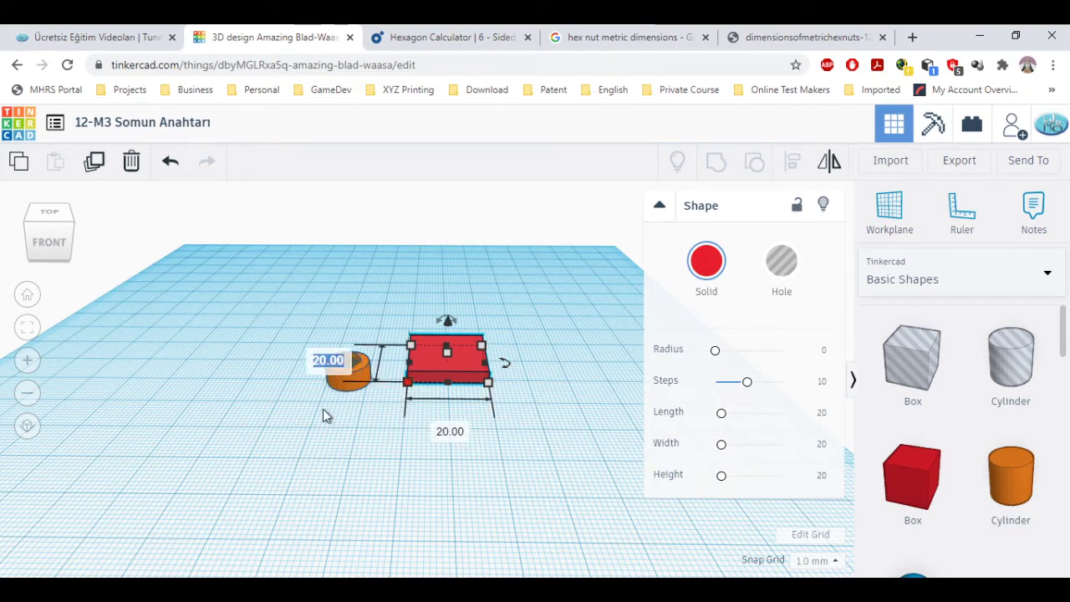
text(6)
key(Return)
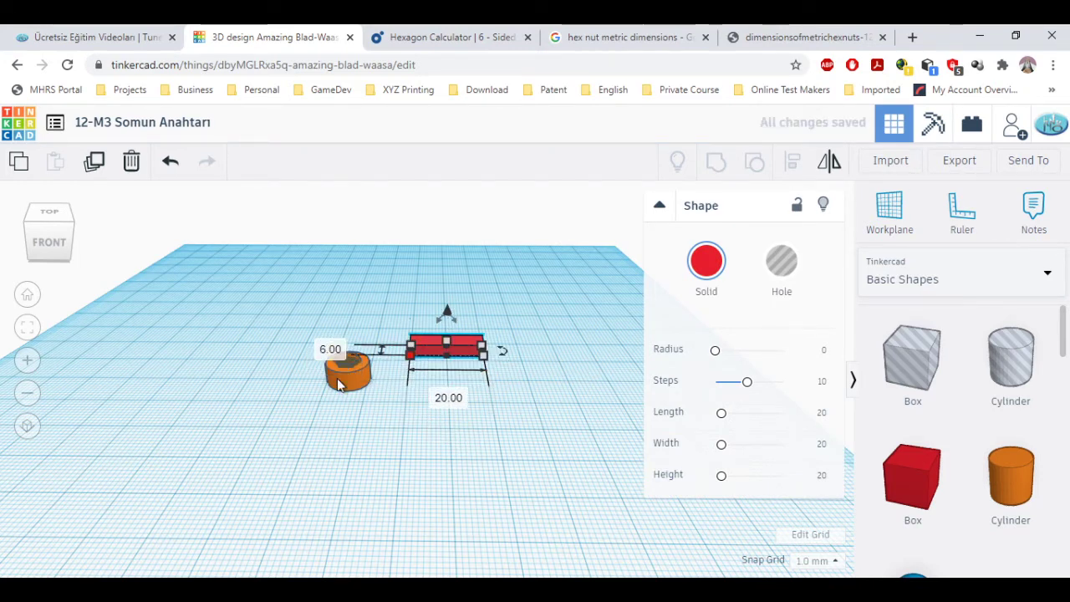
- Group the hexagonal hole with the orange cylinder to cut the nut recess, leaving the red box out, and deselect
click(426, 287)
right_drag(410, 287, 399, 352)
click(442, 264)
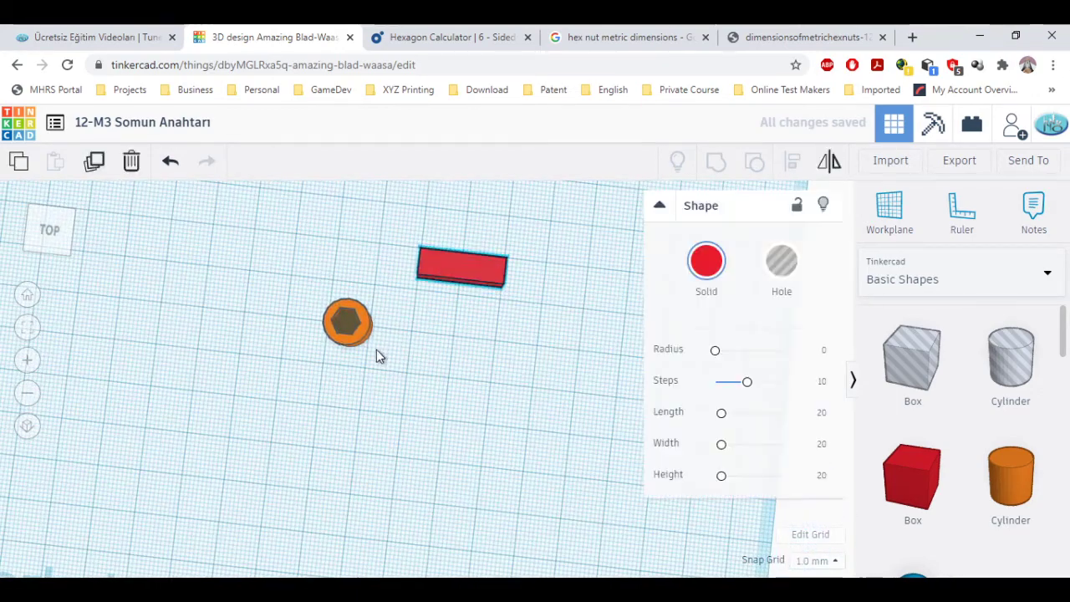
drag(266, 260, 380, 376)
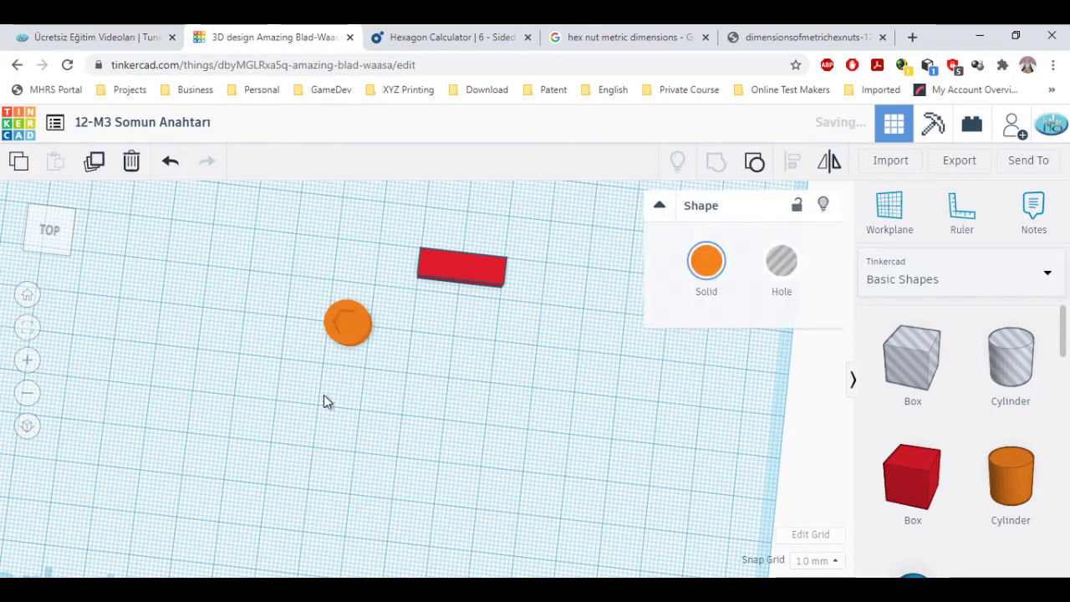
click(300, 375)
scroll(300, 375, up, 2)
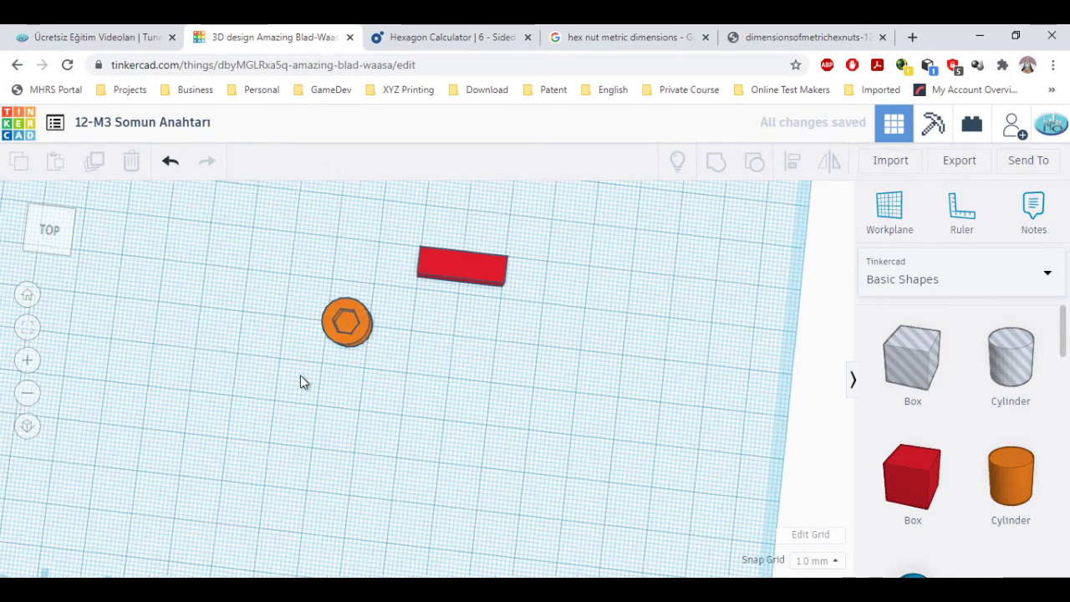
- With the wrench head as fixed reference, align the red box to its front-to-back centre and left edge
right_drag(309, 406, 309, 317)
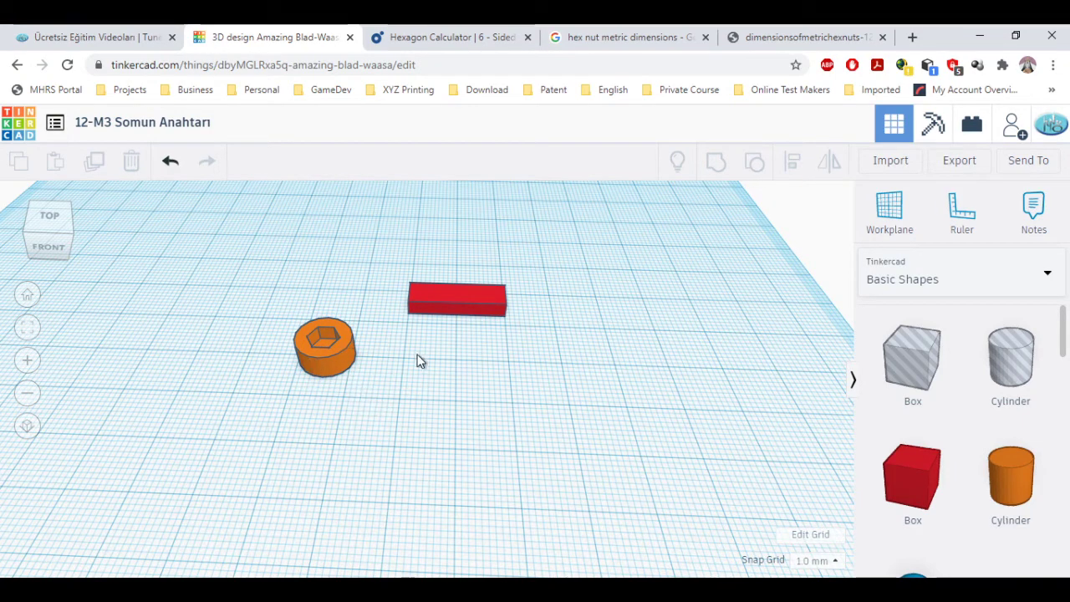
click(325, 351)
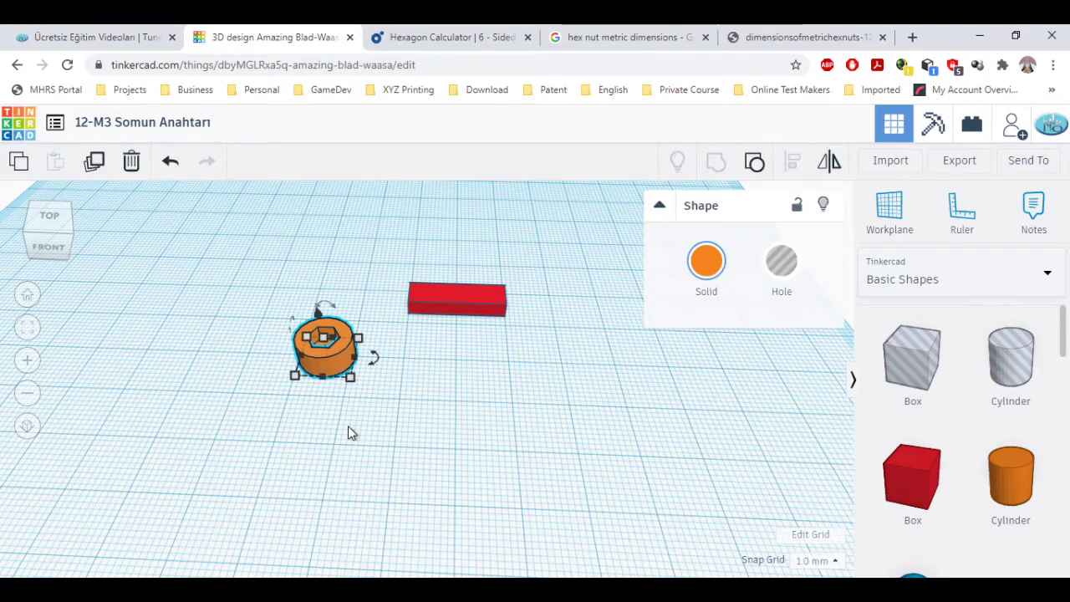
click(456, 301)
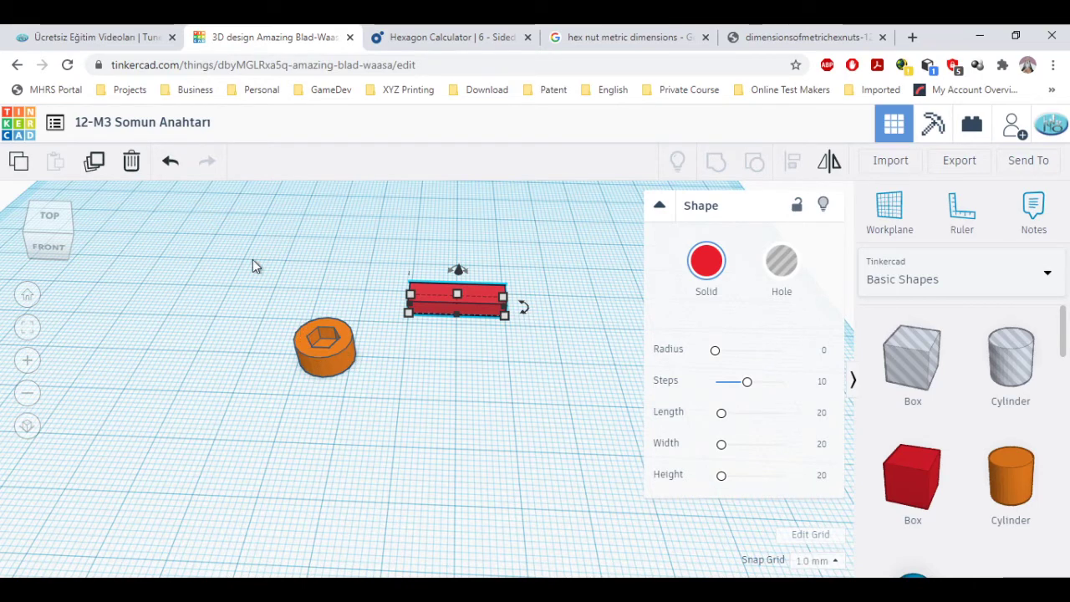
drag(252, 260, 516, 443)
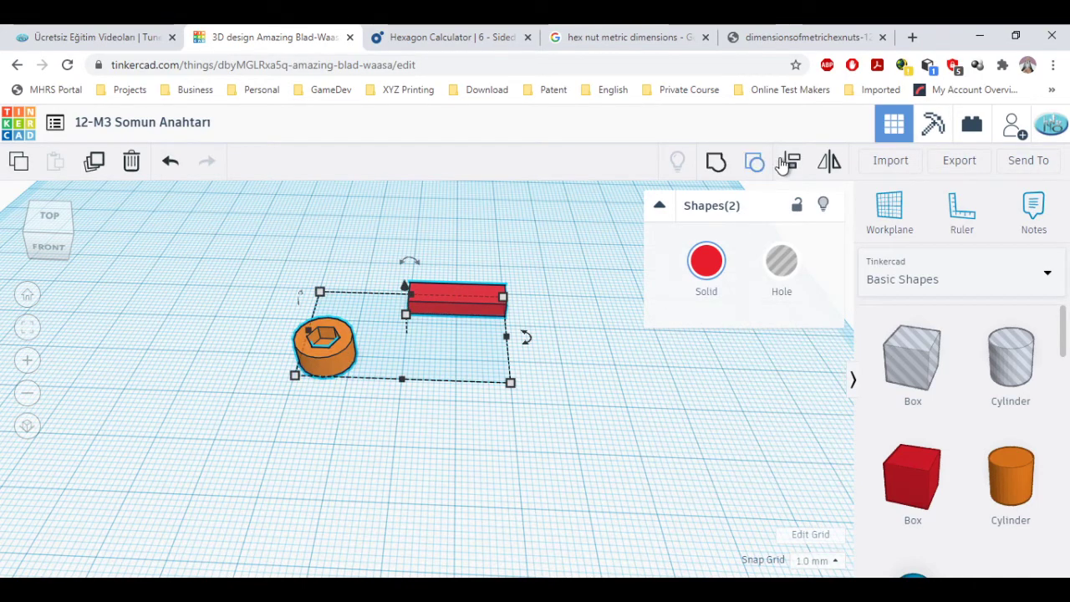
click(792, 160)
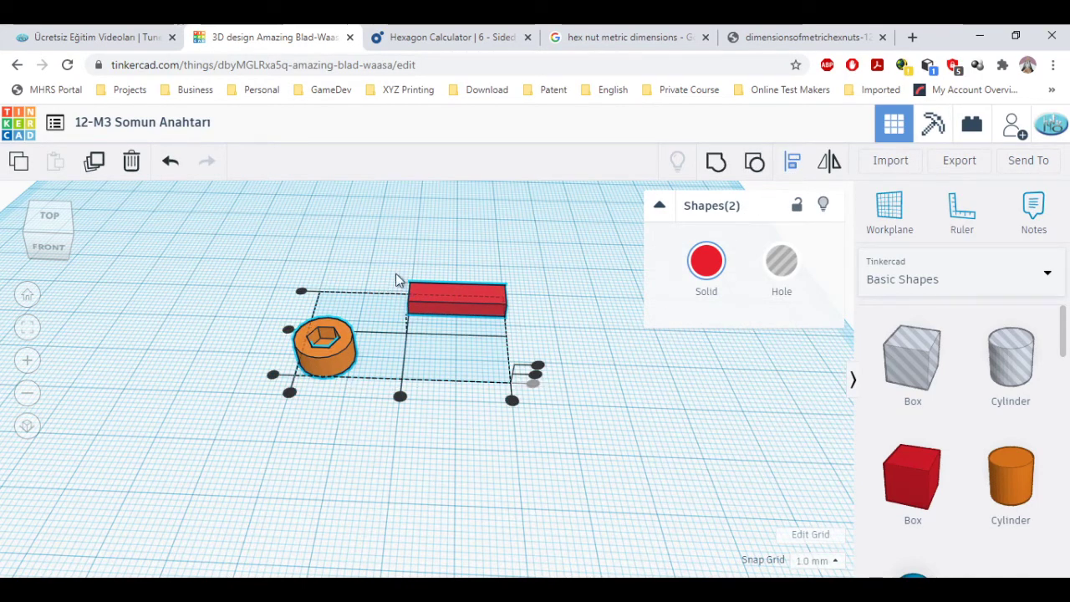
click(323, 353)
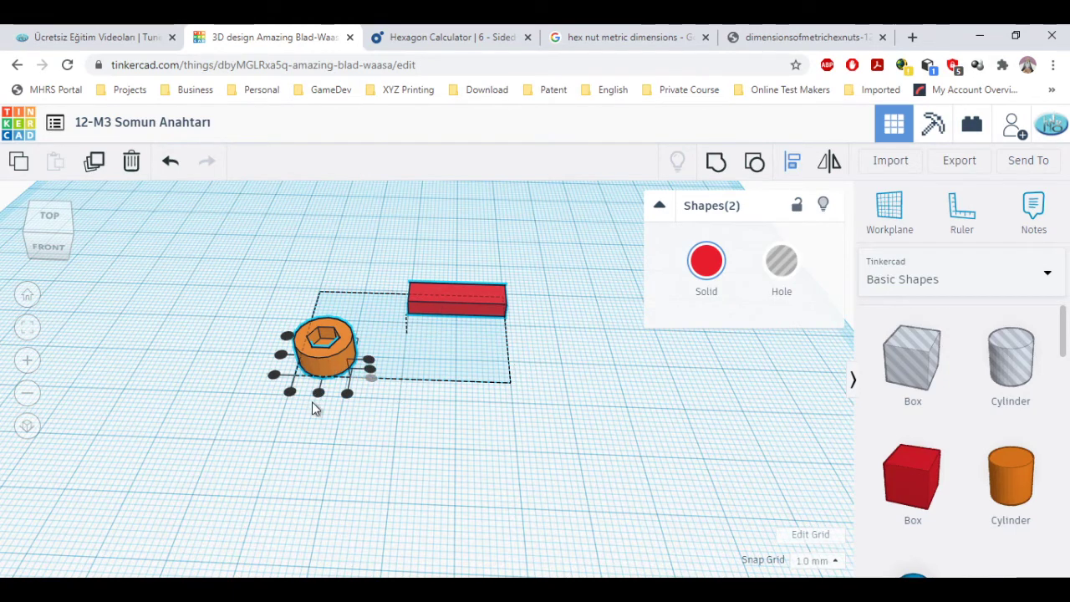
click(281, 358)
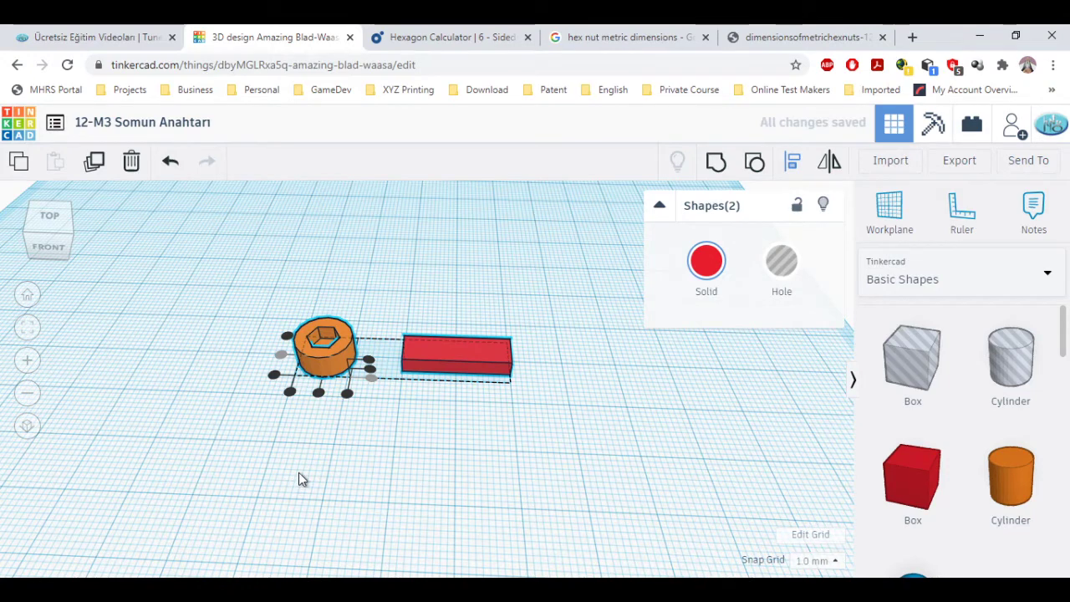
click(289, 393)
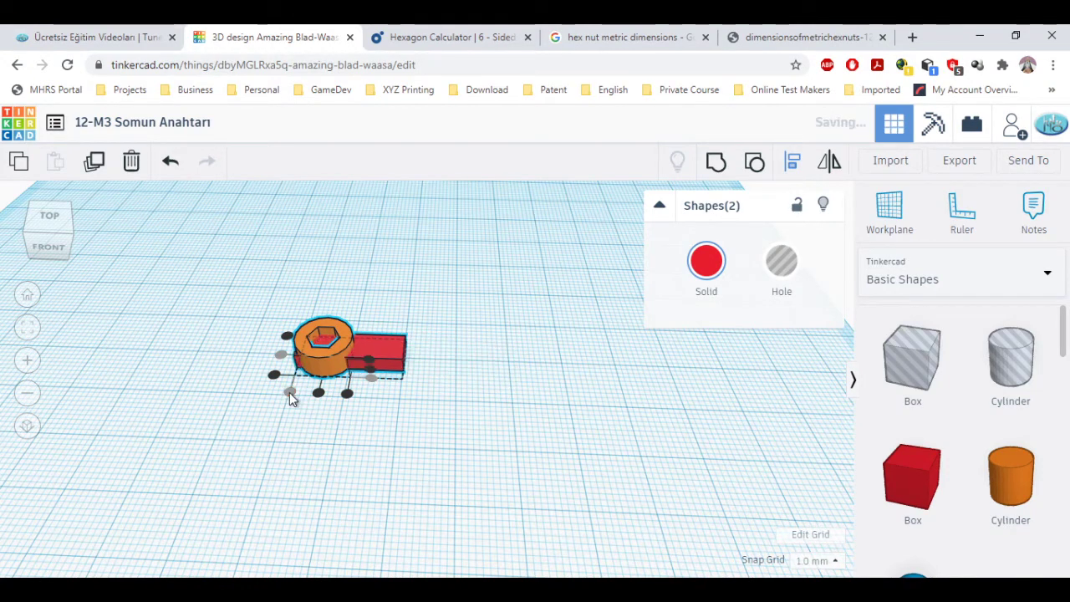
click(372, 418)
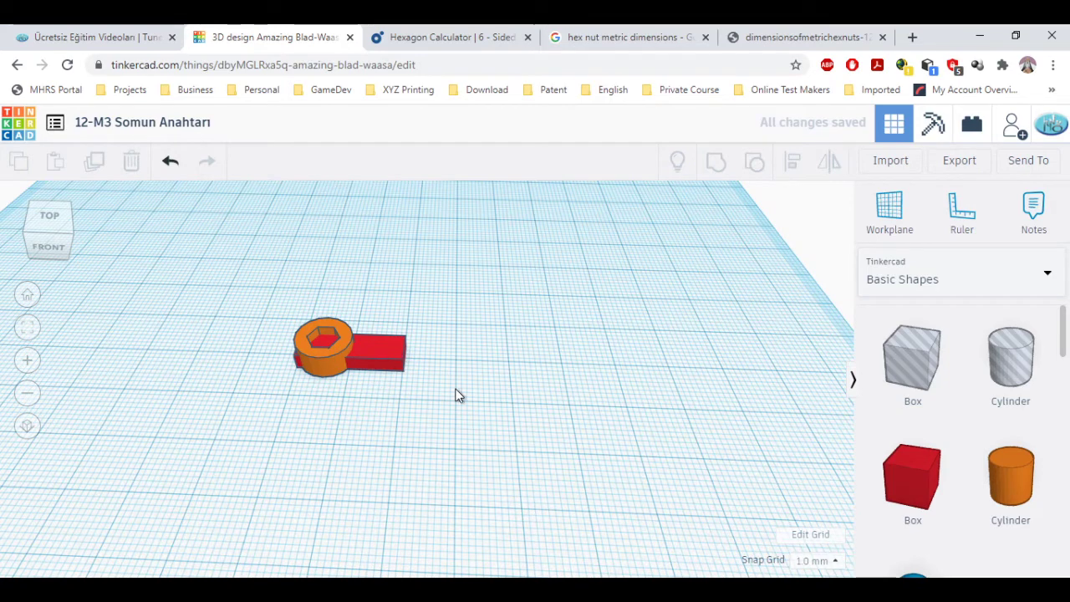
- Move the red box lengthwise out of the hexagonal recess, keeping its end embedded in the wrench head's side wall
click(309, 368)
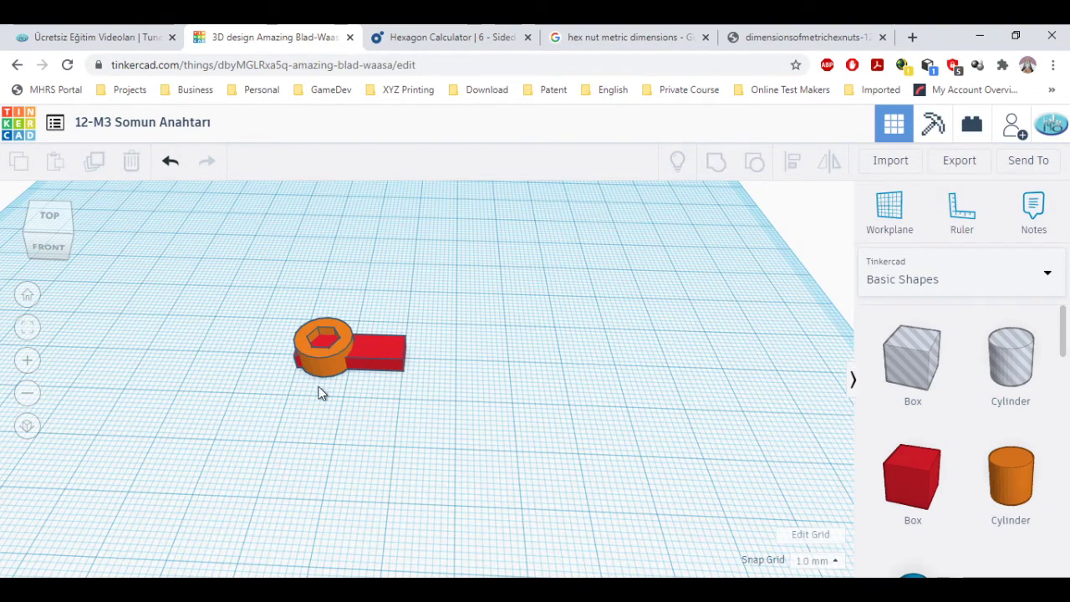
click(376, 376)
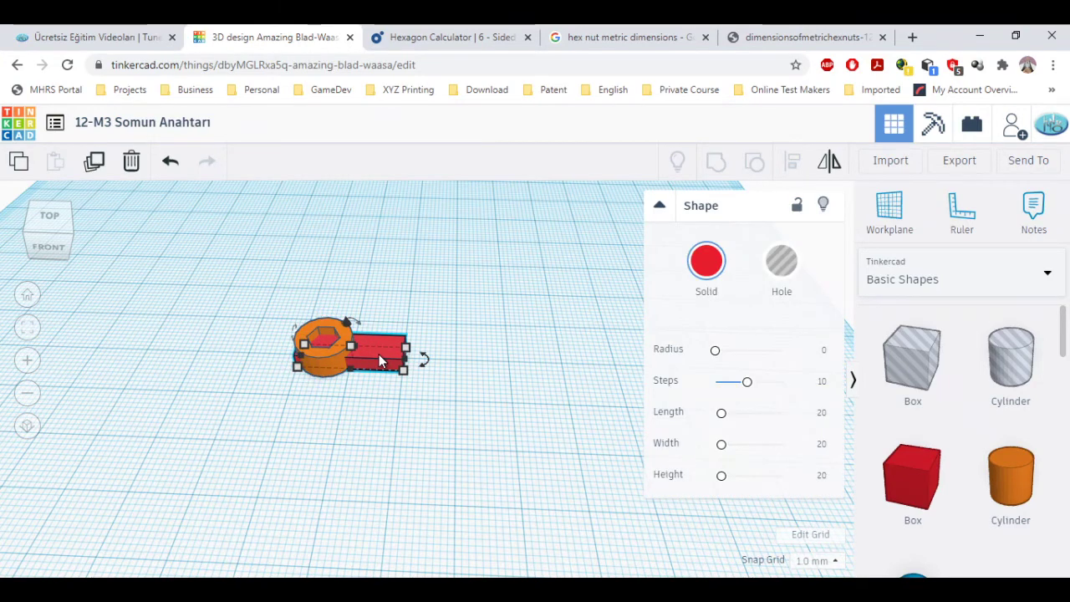
drag(379, 353, 429, 371)
right_drag(387, 285, 422, 349)
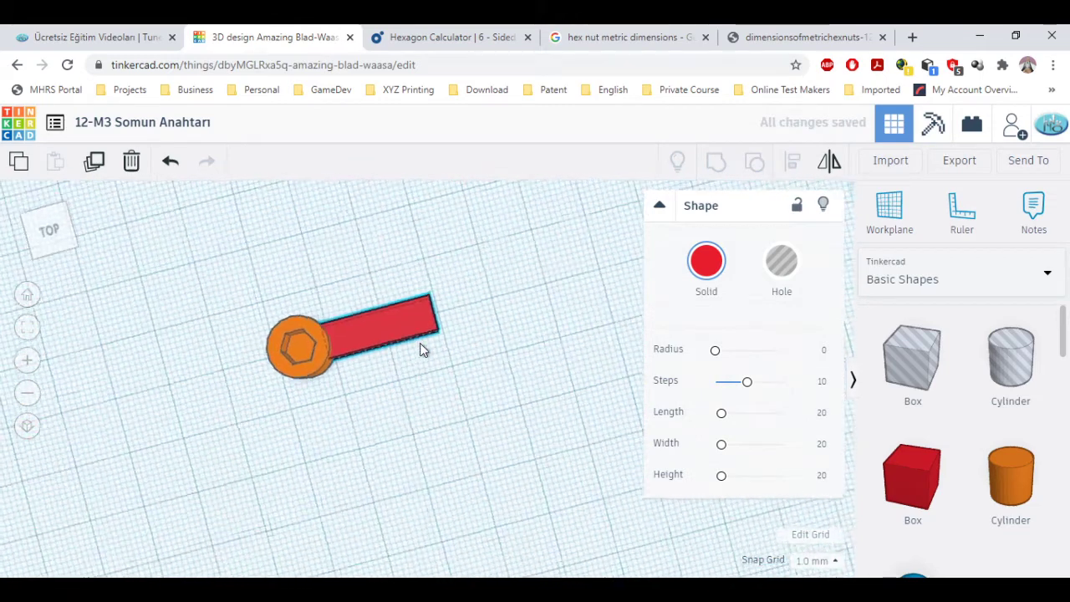
- Examine the joint between the red handle and the wrench head from above and from the side
scroll(267, 338, up, 6)
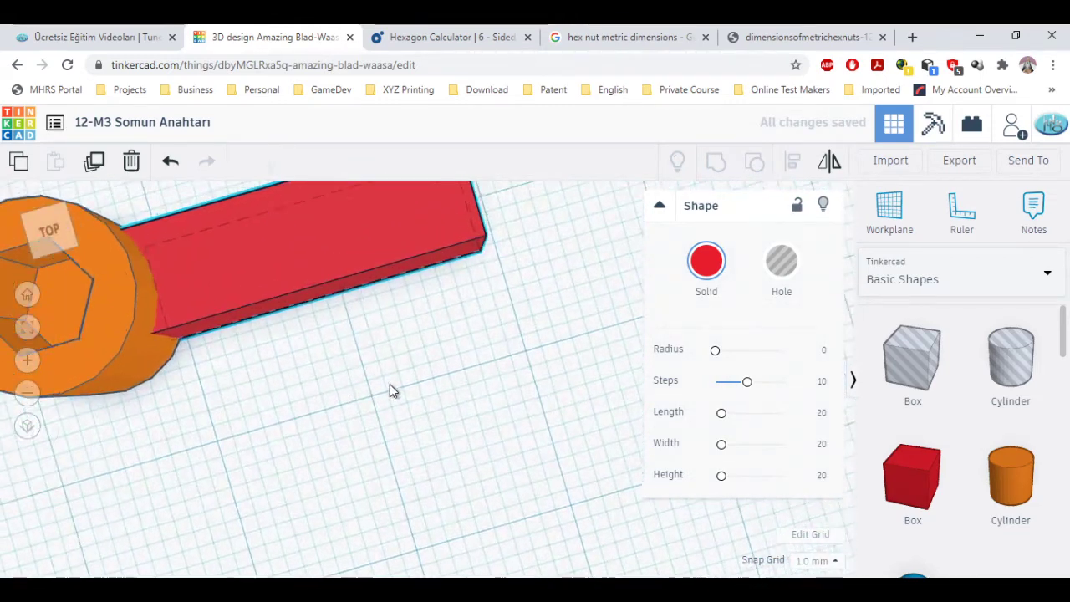
middle_drag(389, 384, 528, 398)
scroll(418, 376, down, 1)
click(354, 346)
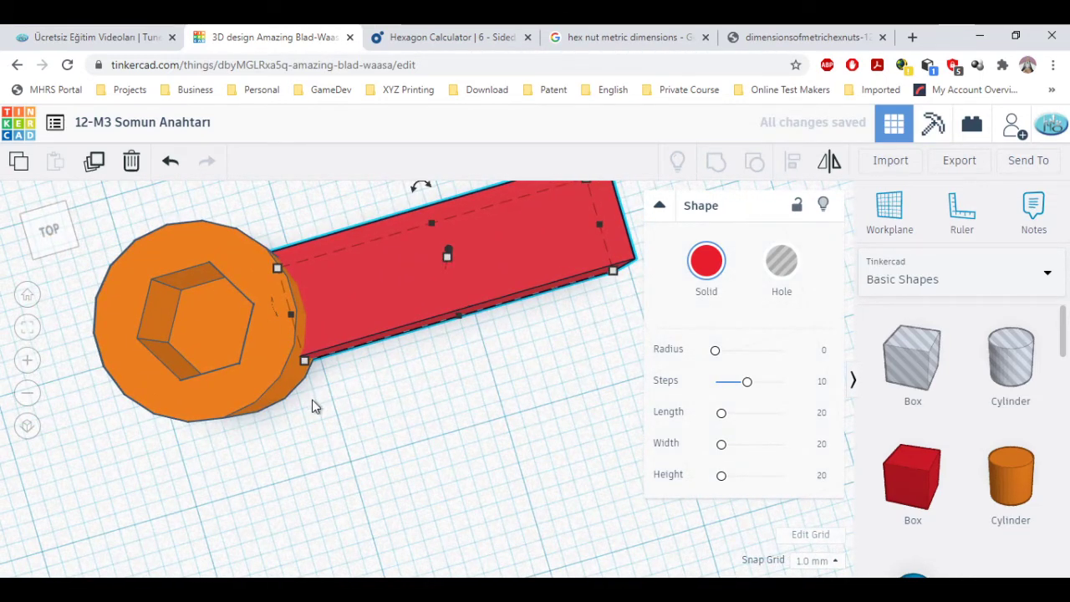
right_drag(311, 399, 403, 249)
scroll(363, 425, down, 2)
scroll(402, 248, up, 2)
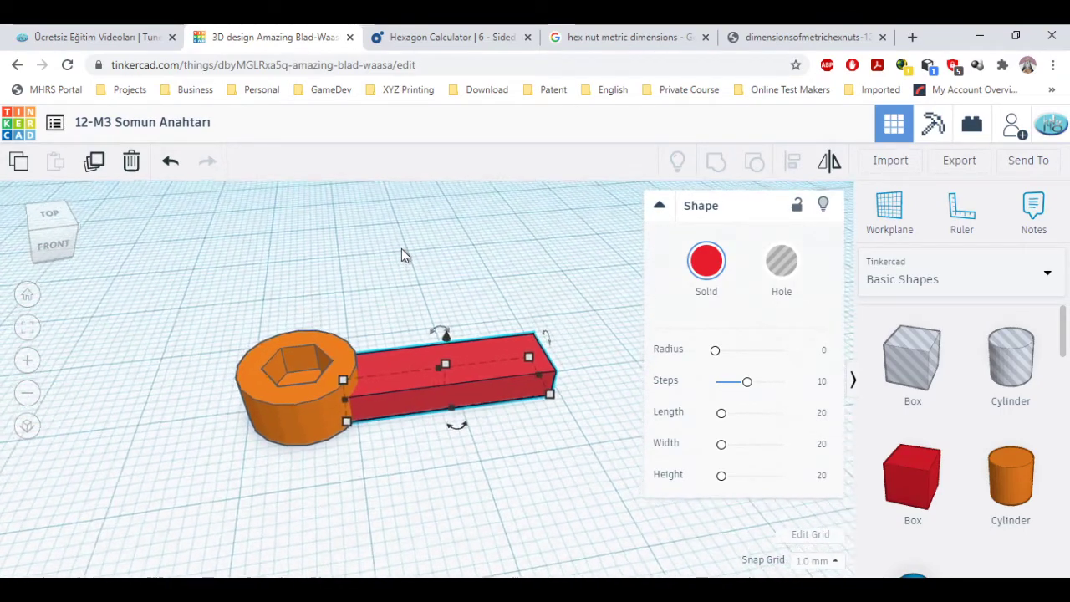
scroll(401, 249, down, 2)
click(478, 333)
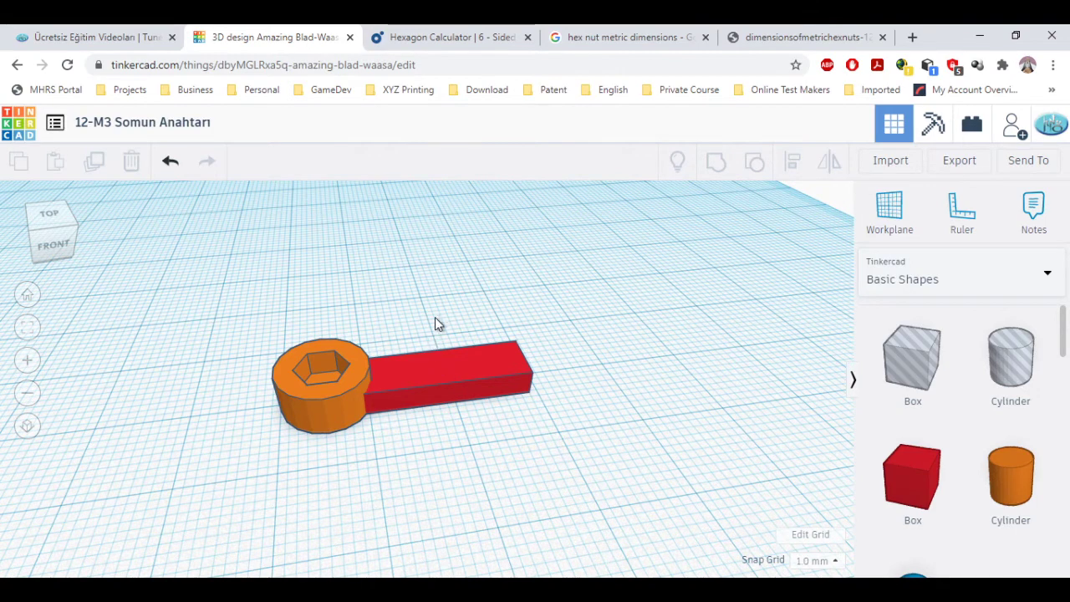
- Group the wrench head and the red handle into one solid, then deselect it
drag(222, 300, 538, 450)
click(716, 161)
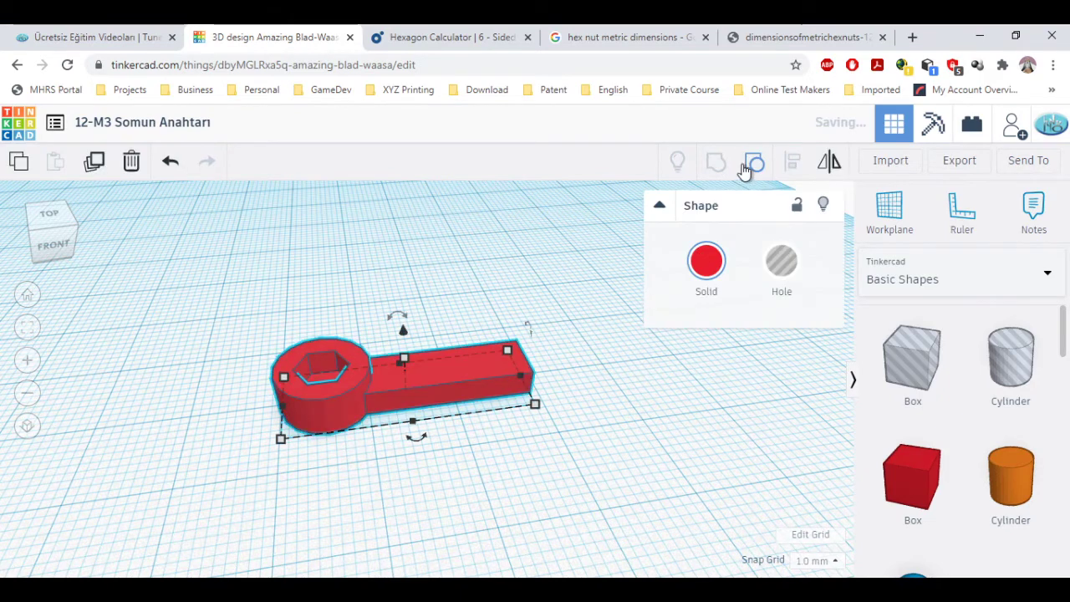
click(507, 306)
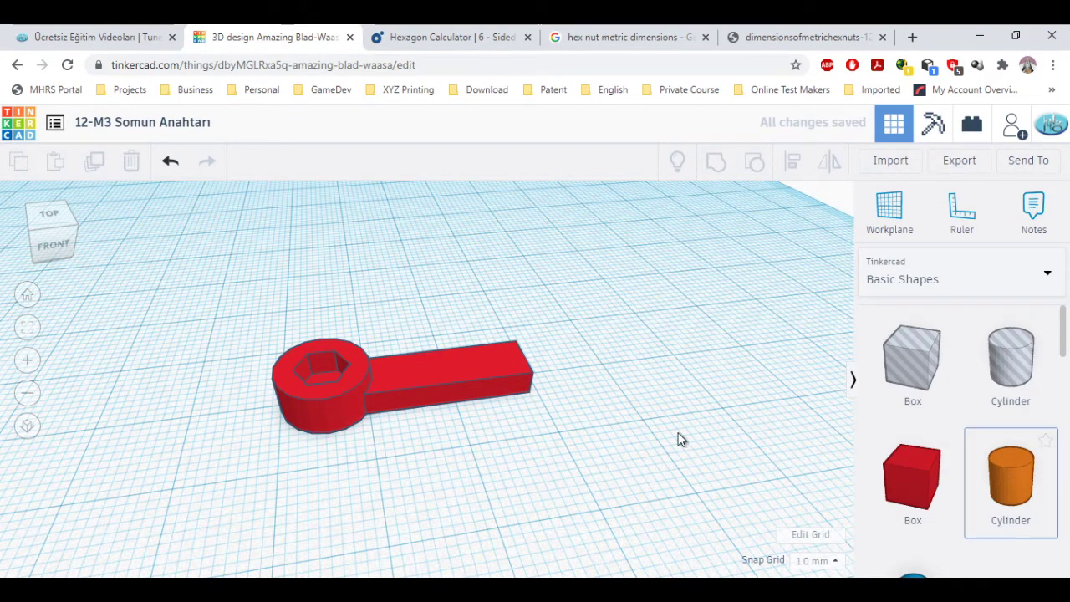
- Place an orange cylinder beside the wrench handle with 18 sides and a 6 by 6 mm base
click(626, 419)
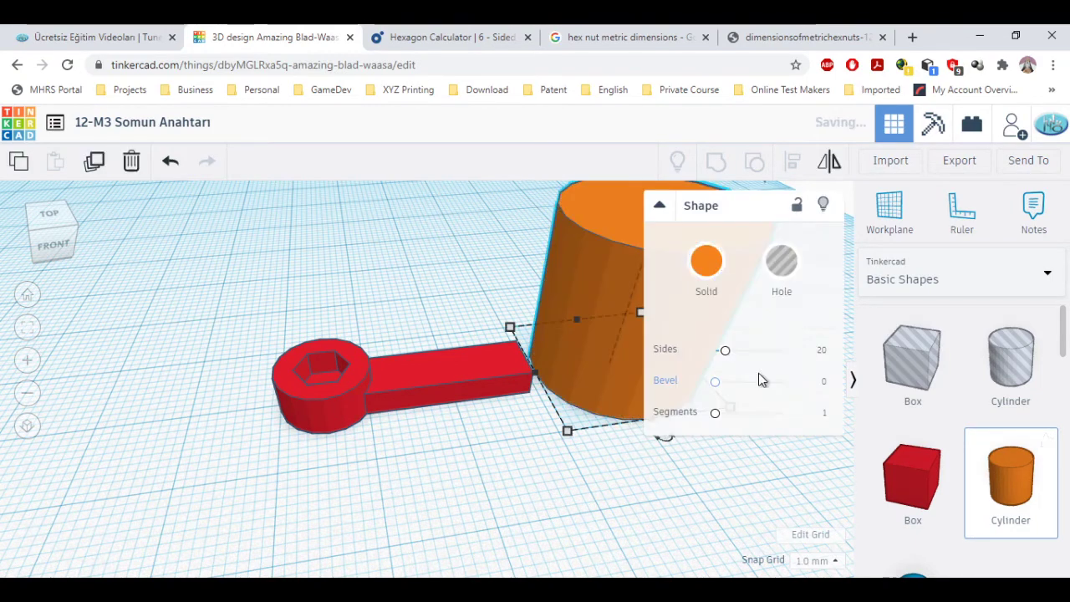
click(821, 351)
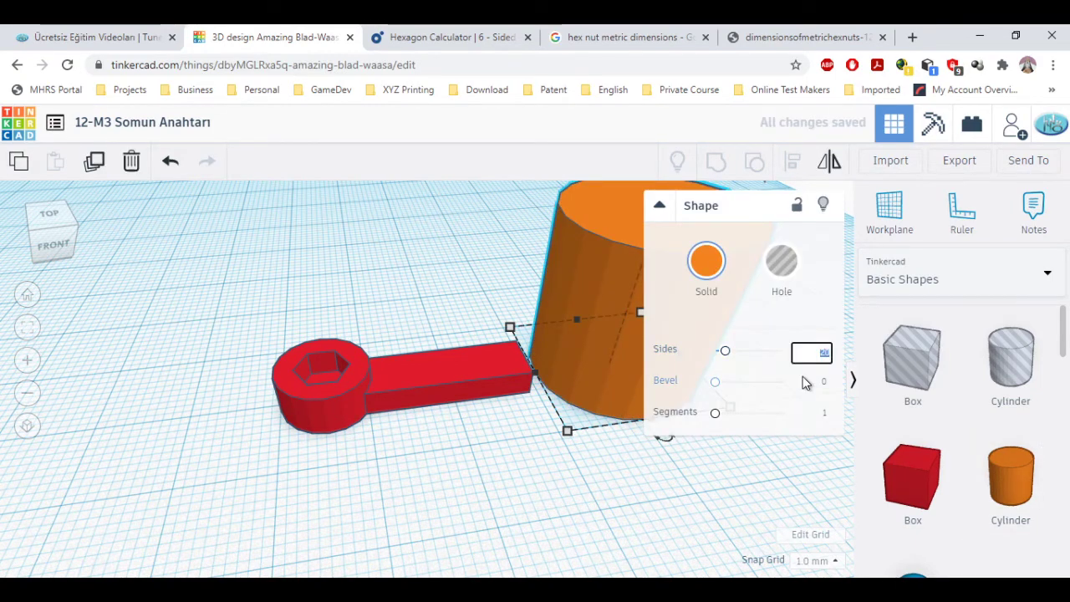
mouse_move(569, 431)
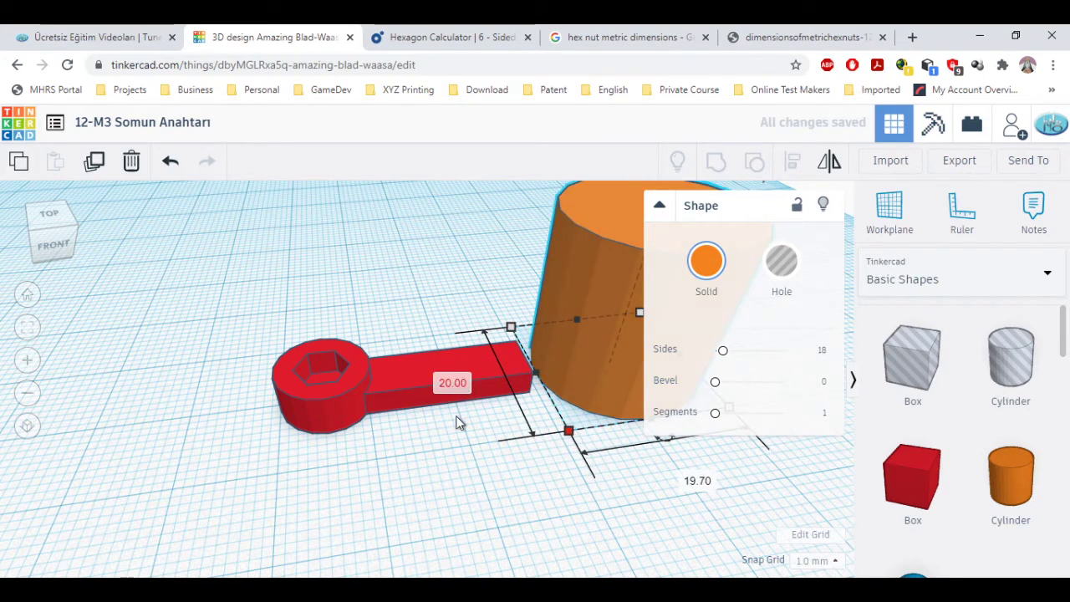
text(6)
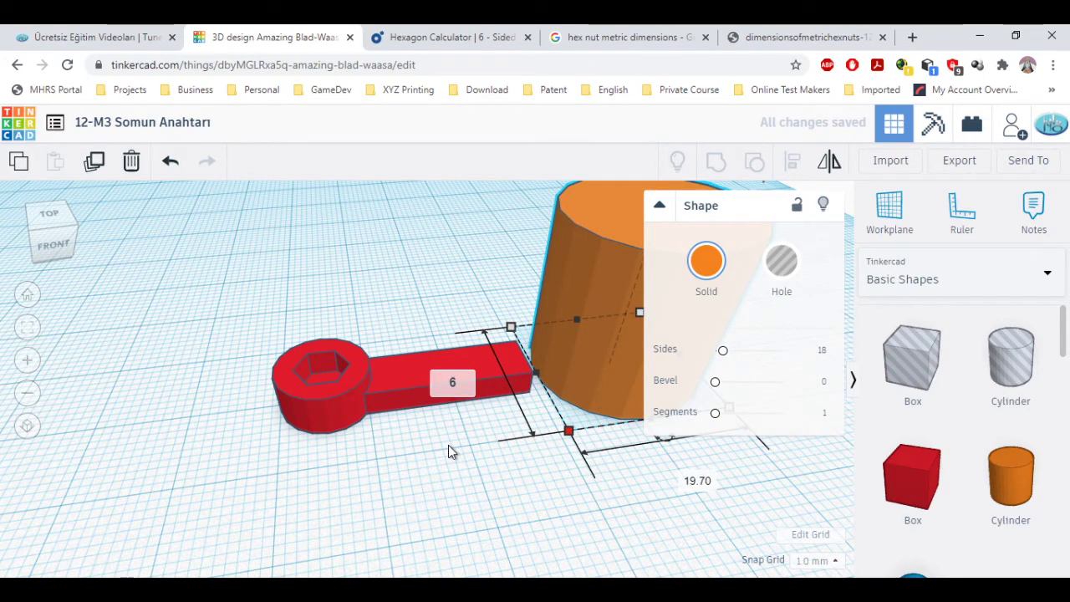
key(Tab)
text(6)
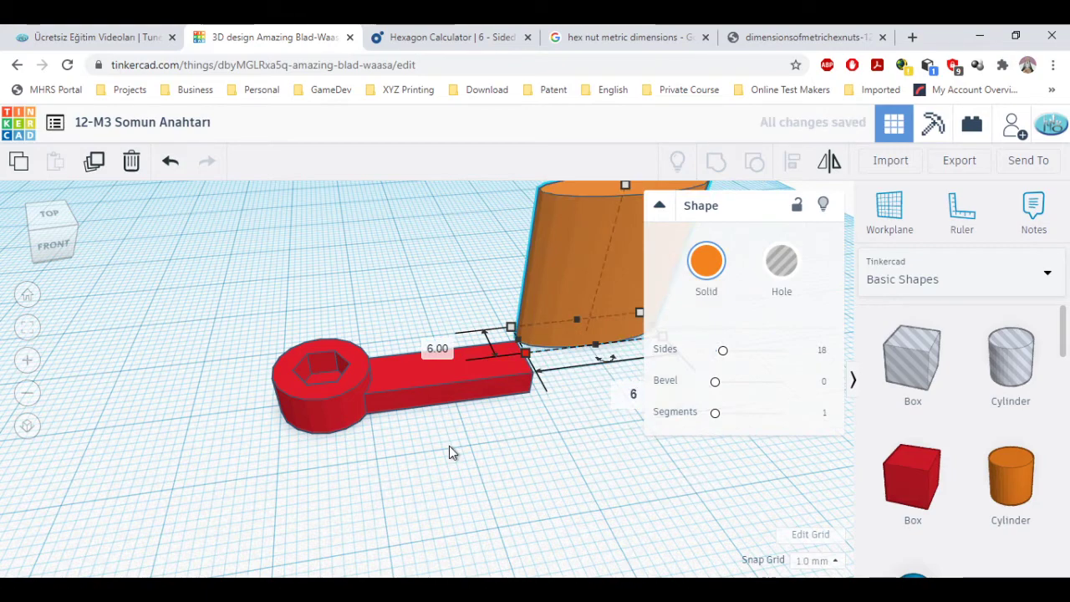
key(Return)
- Set the height of the orange cylinder to 3 mm
right_drag(558, 438, 388, 400)
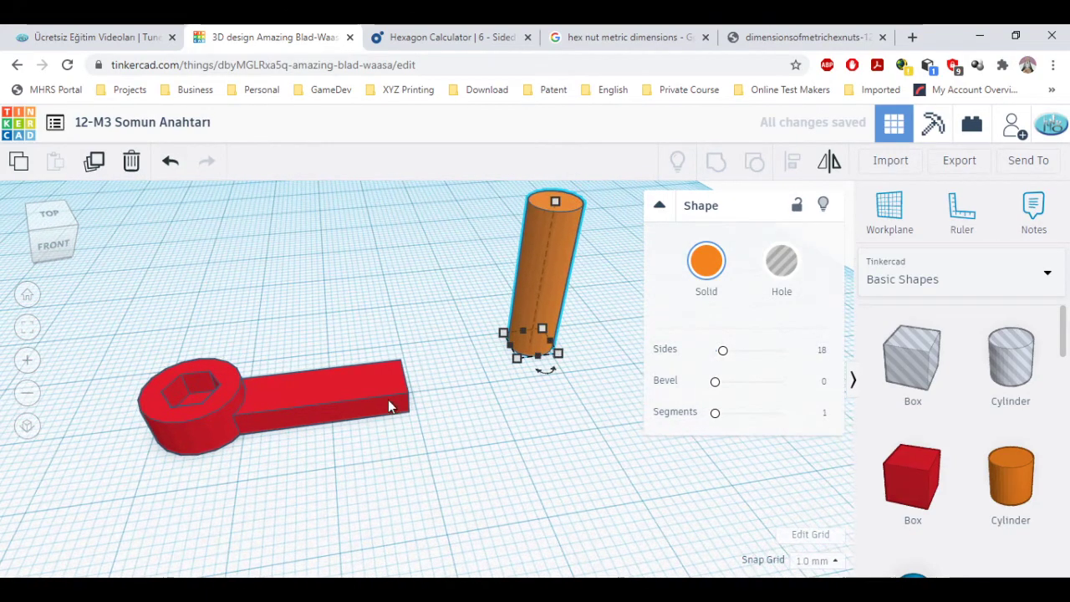
click(383, 382)
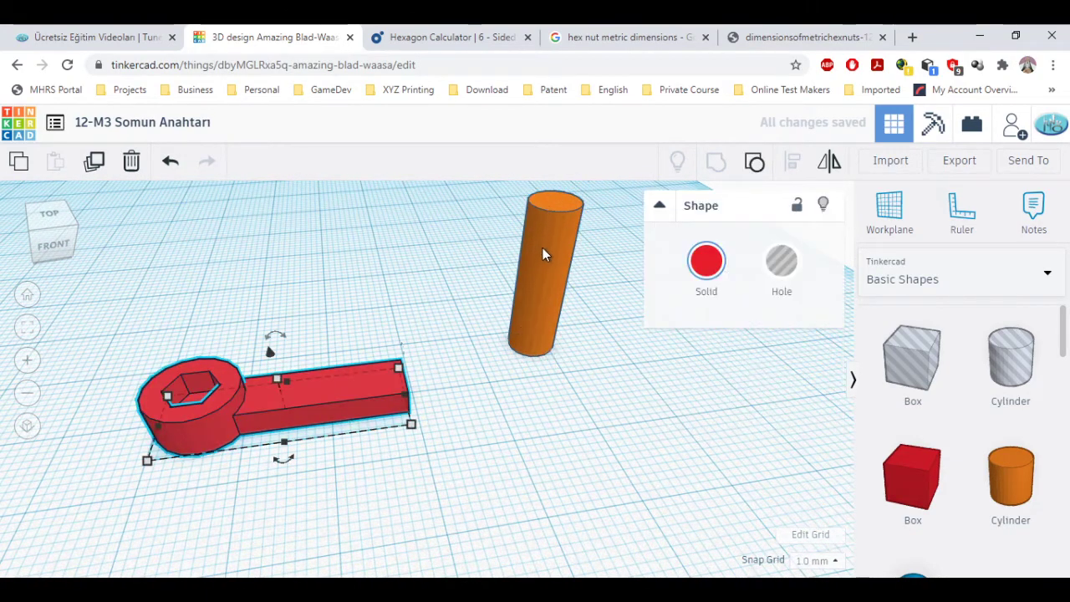
click(551, 201)
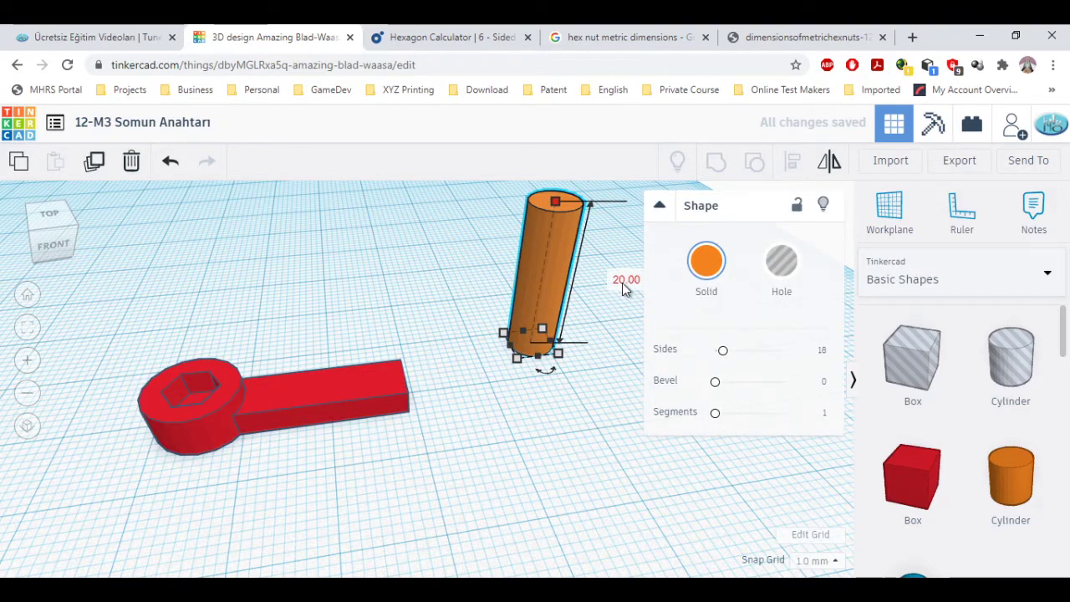
click(624, 282)
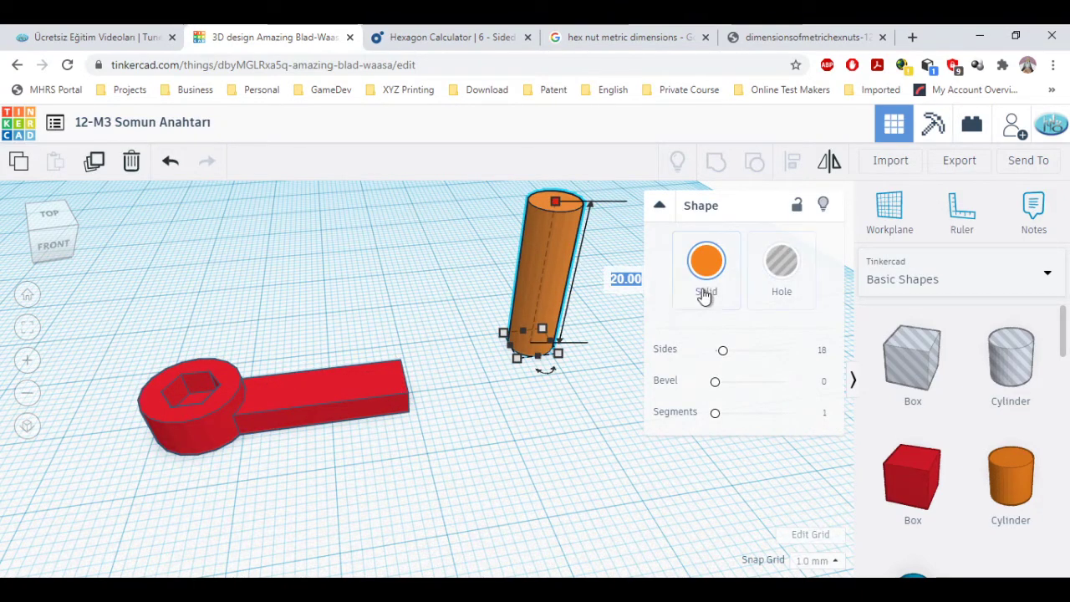
click(660, 207)
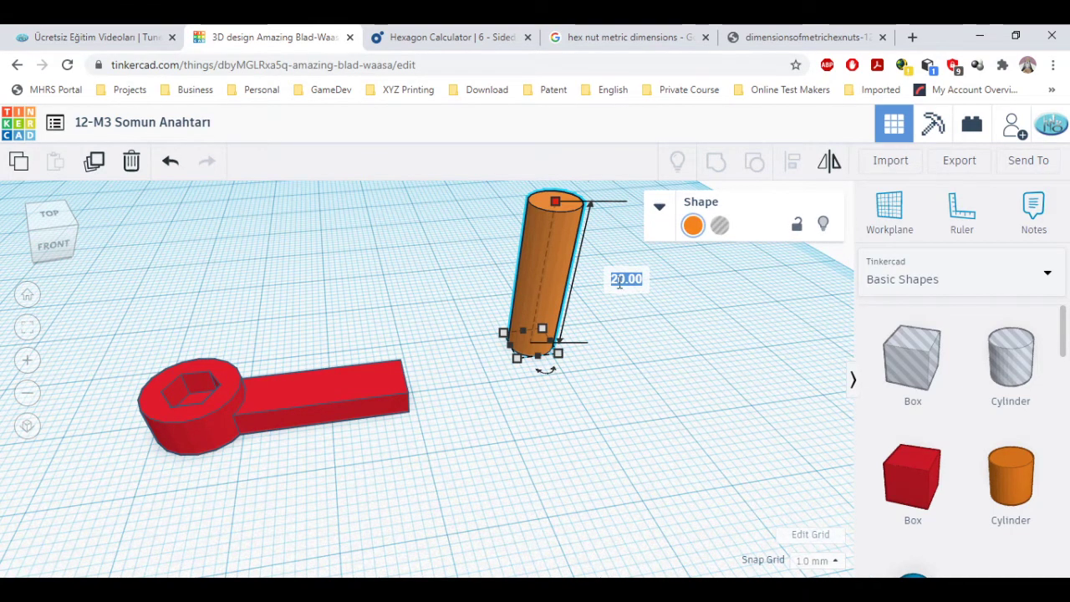
text(3)
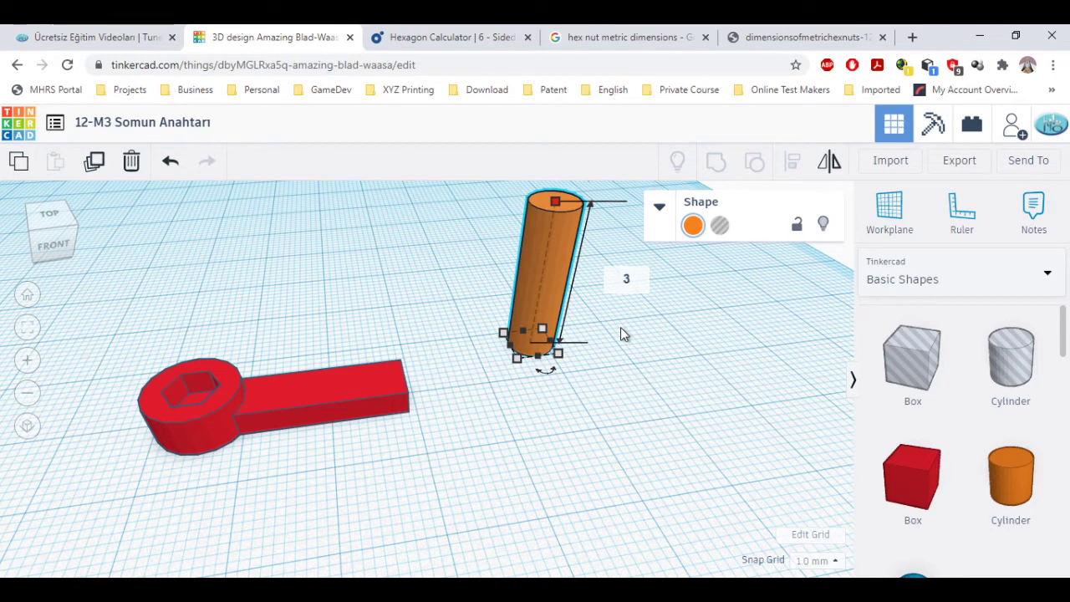
key(Return)
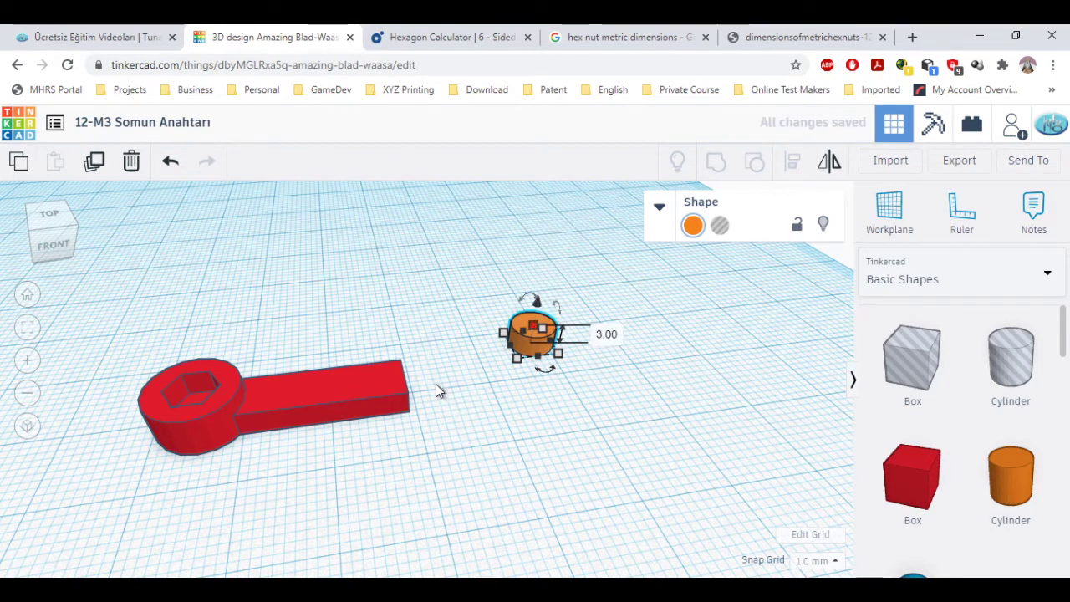
- With the wrench as fixed reference, align the orange cylinder lengthwise to the free end of the handle
drag(210, 256, 666, 478)
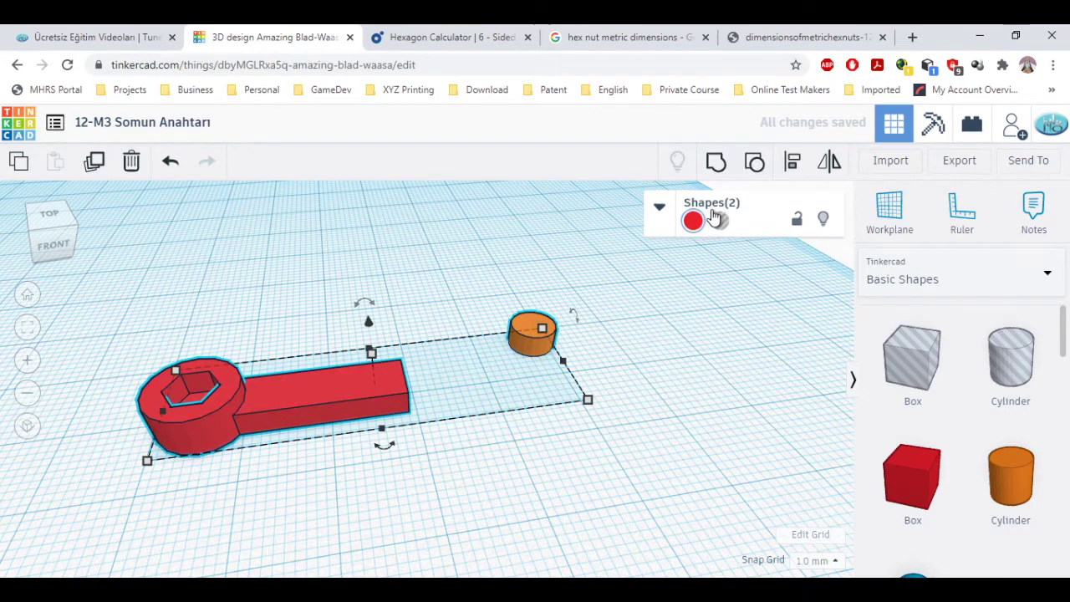
click(796, 162)
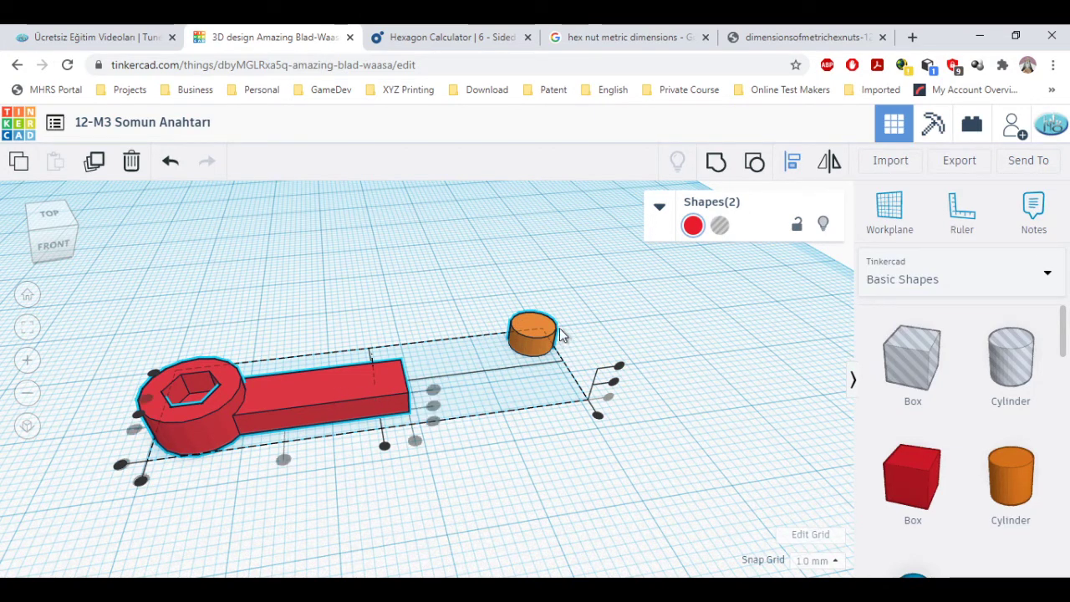
click(349, 391)
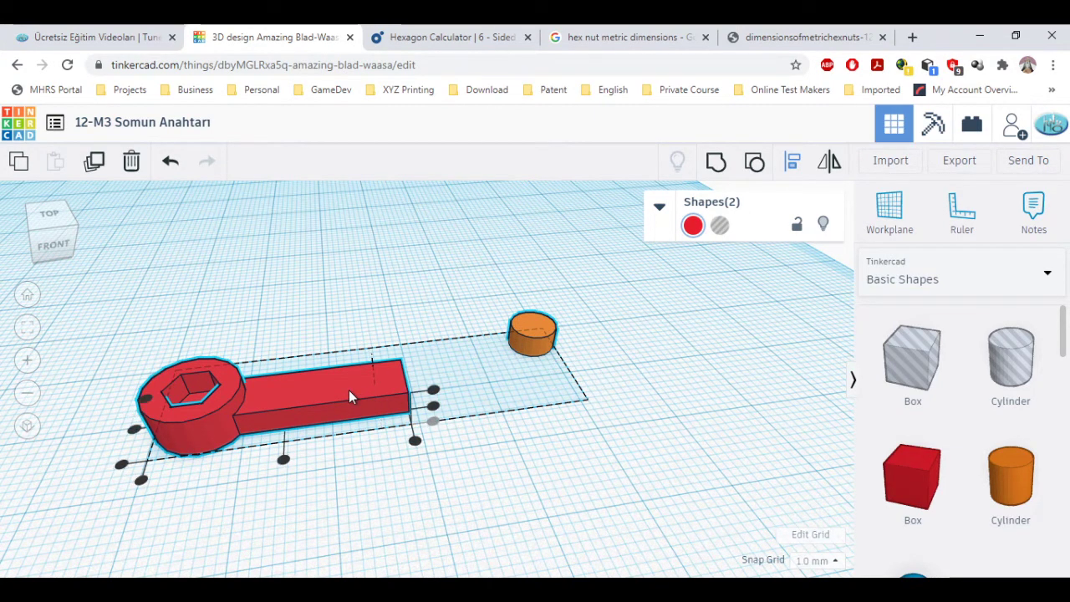
click(415, 441)
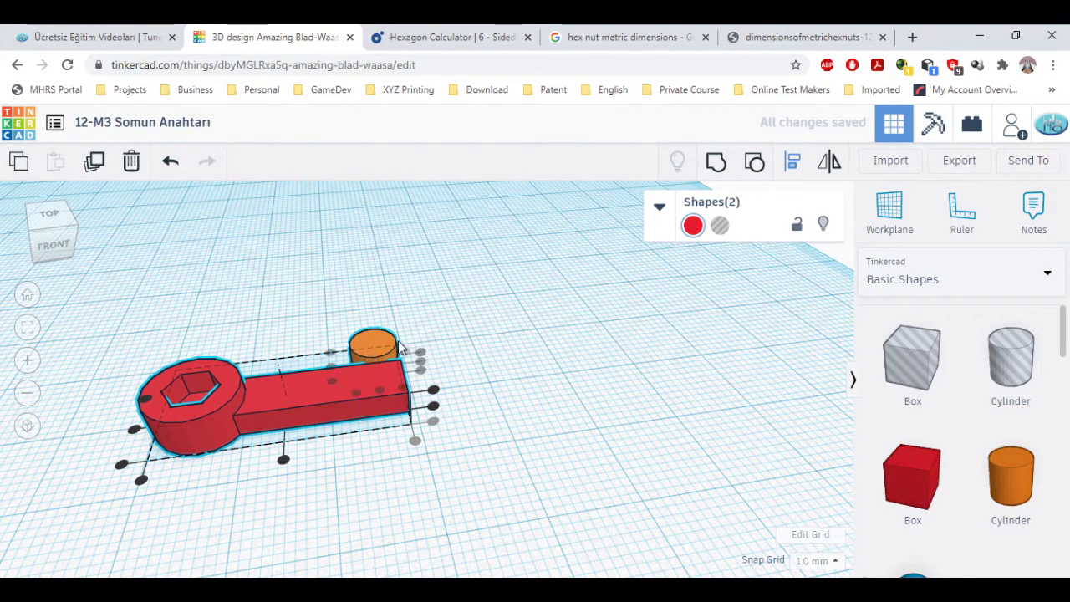
click(479, 385)
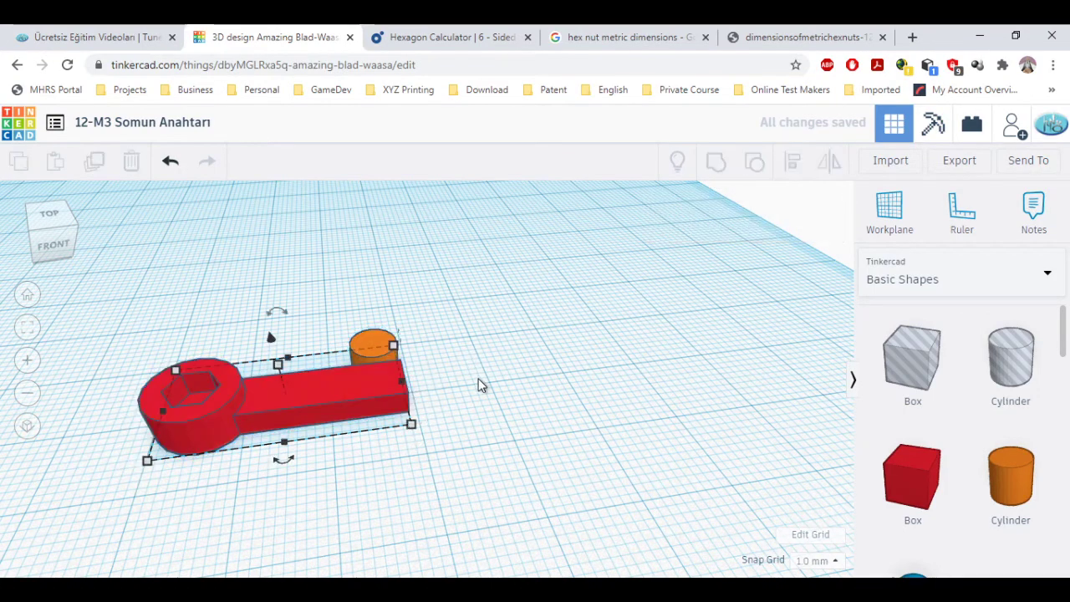
- Move the orange cylinder 3 mm lengthwise so that half of it extends past the handle's free end
right_drag(479, 385, 477, 350)
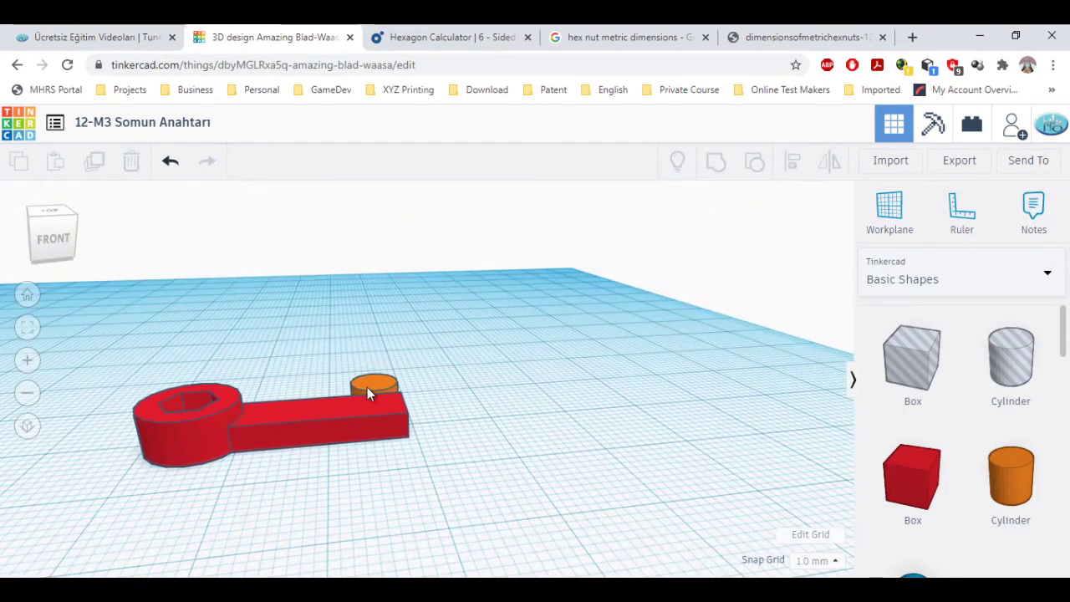
click(374, 387)
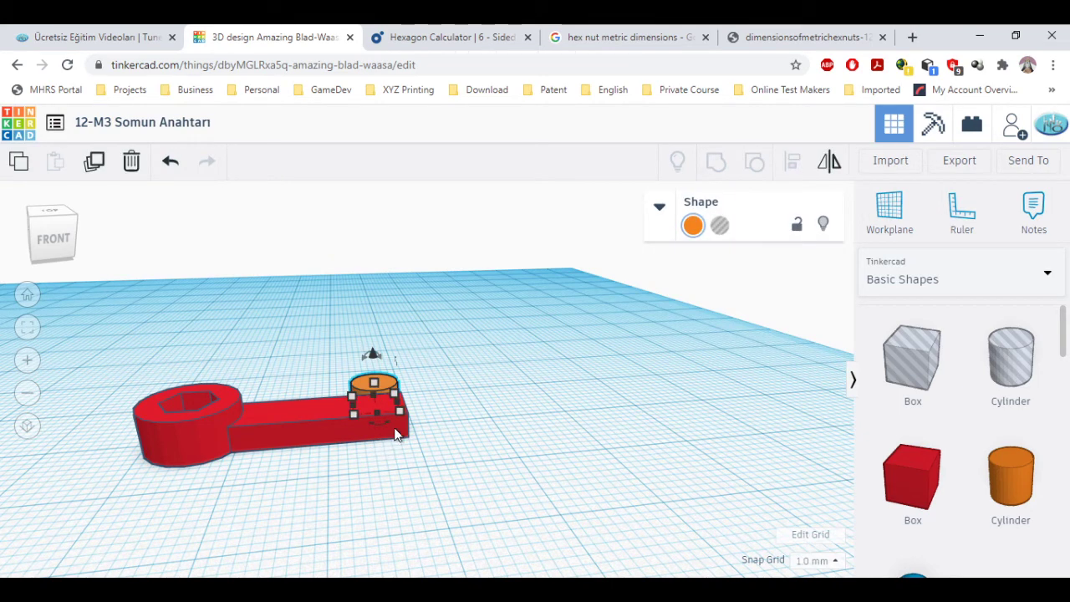
drag(389, 381, 414, 389)
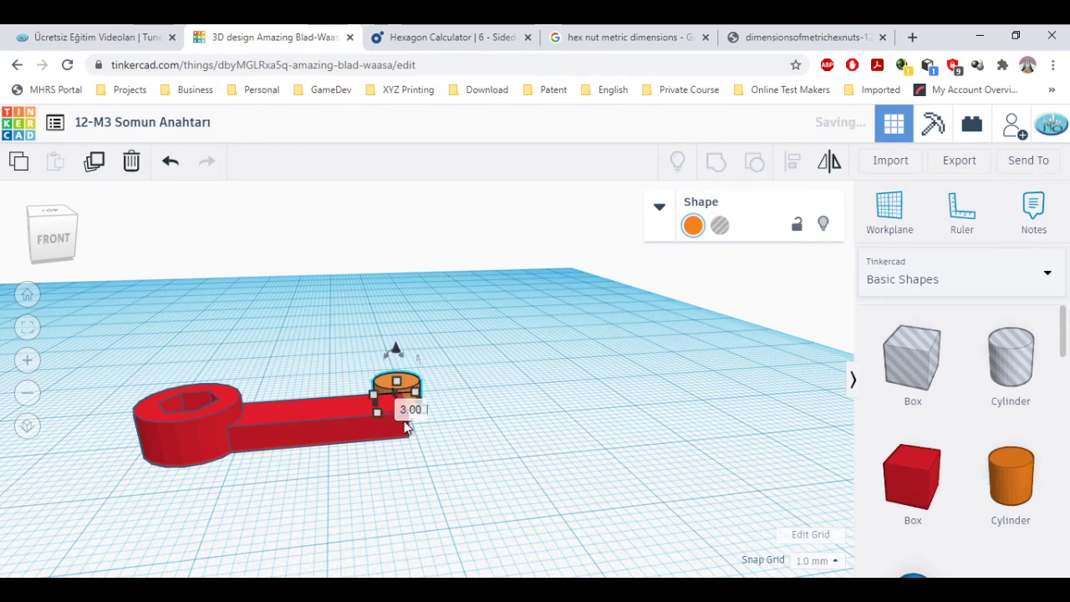
click(418, 411)
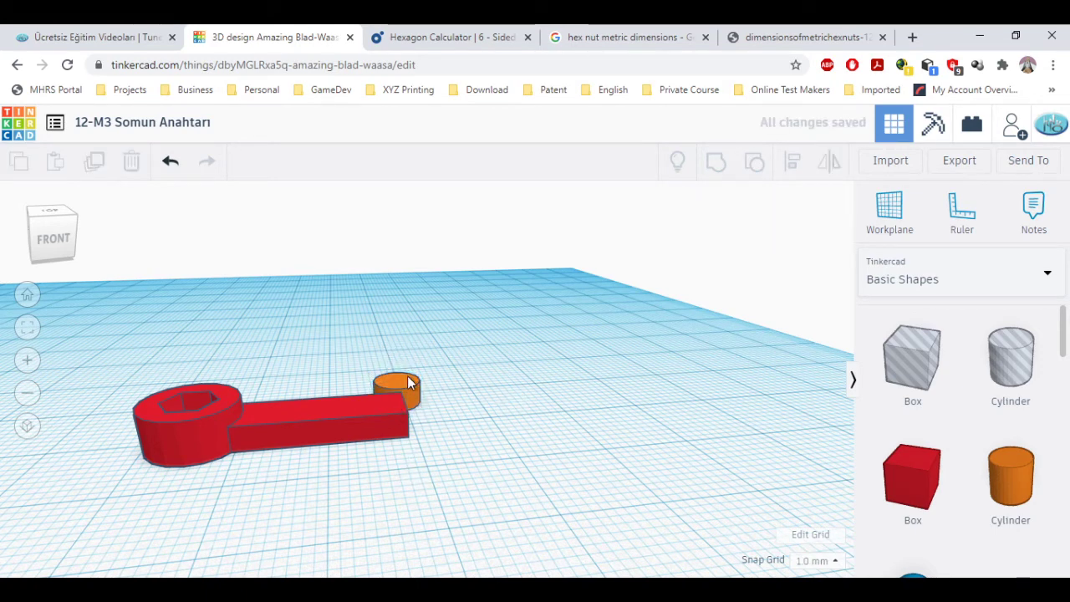
- With the wrench as fixed reference, align the orange cylinder to its front-to-back centre
click(409, 382)
drag(262, 303, 470, 514)
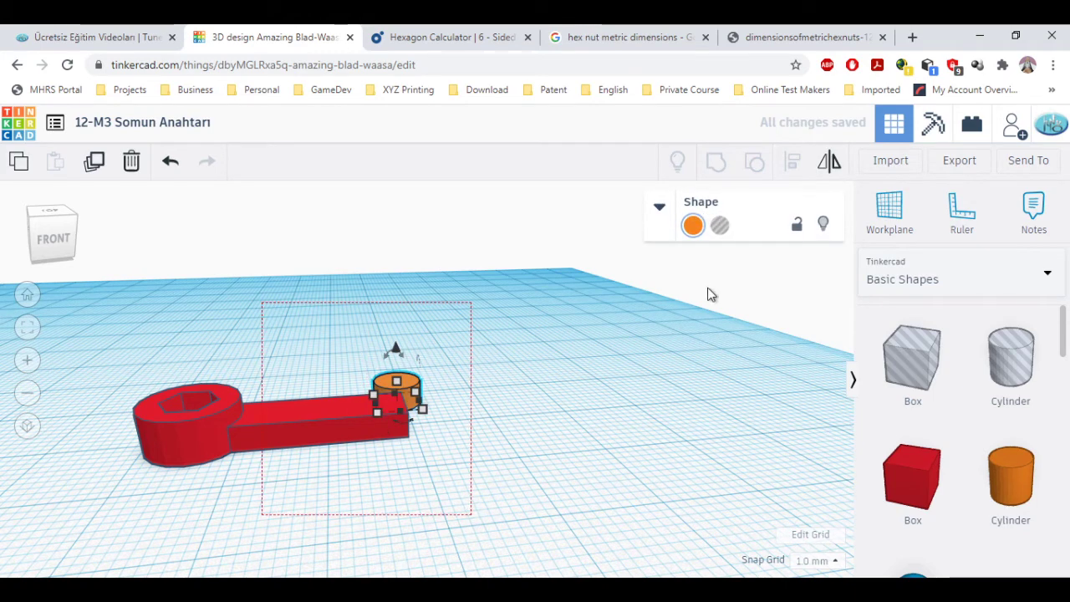
drag(777, 179, 788, 162)
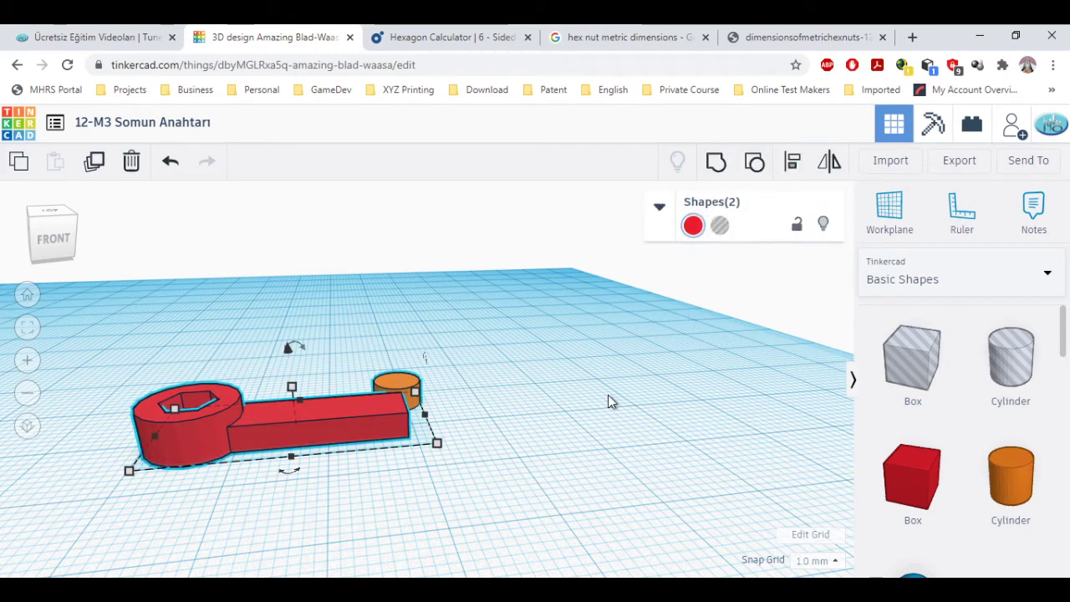
click(790, 164)
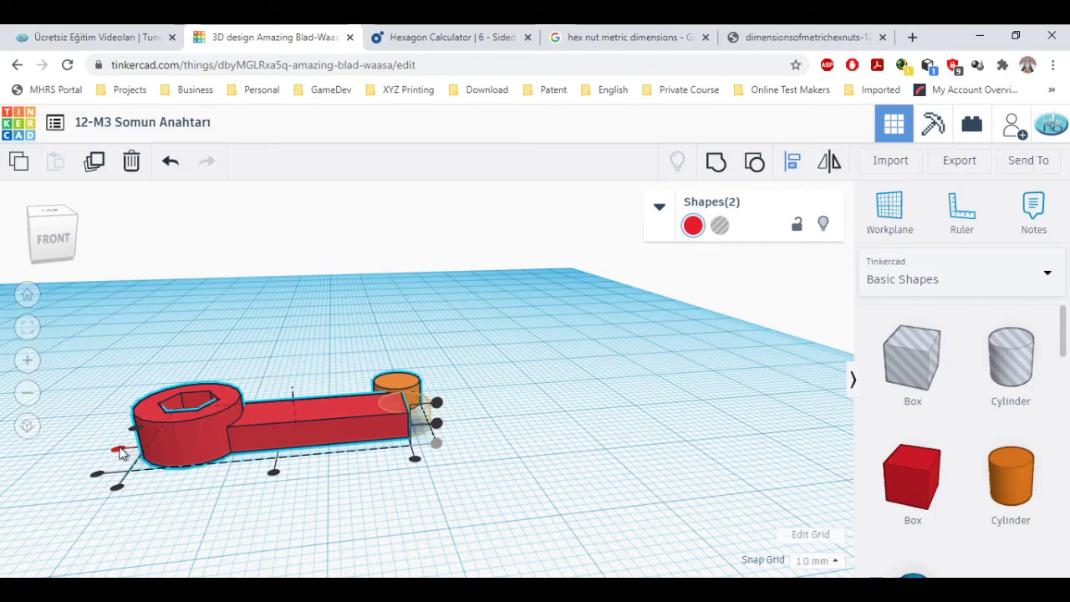
right_drag(213, 291, 231, 362)
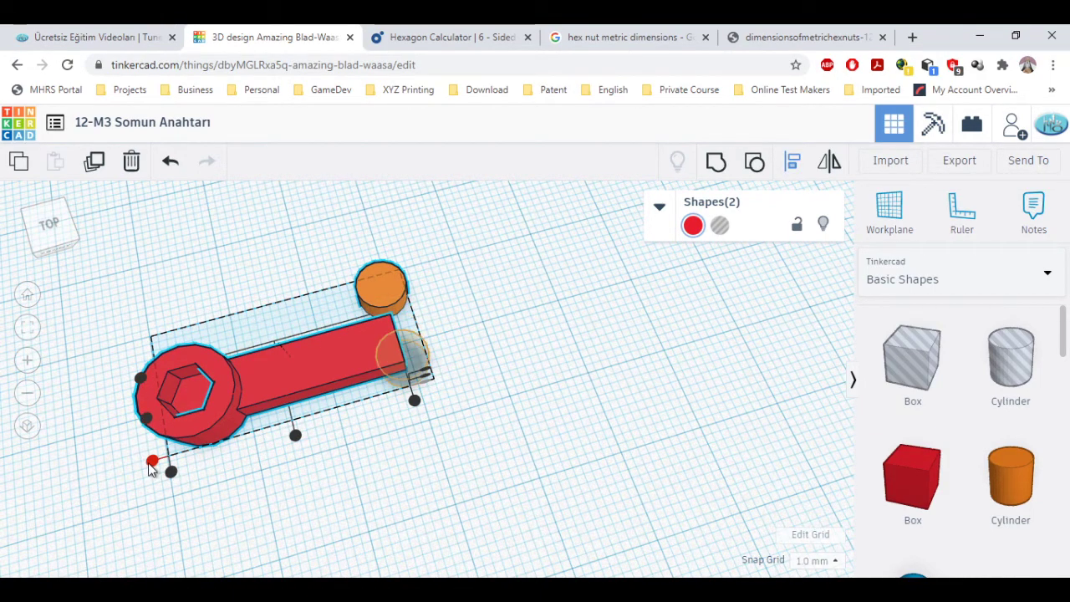
click(146, 418)
click(510, 435)
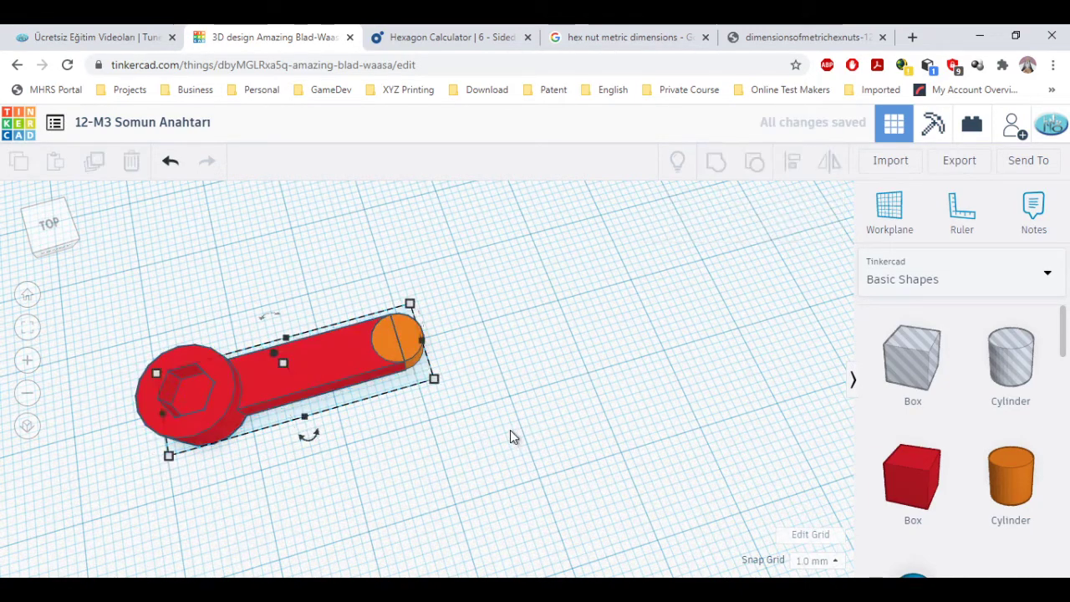
- Duplicate the orange cylinder in place at the handle's free end
right_drag(508, 437, 459, 418)
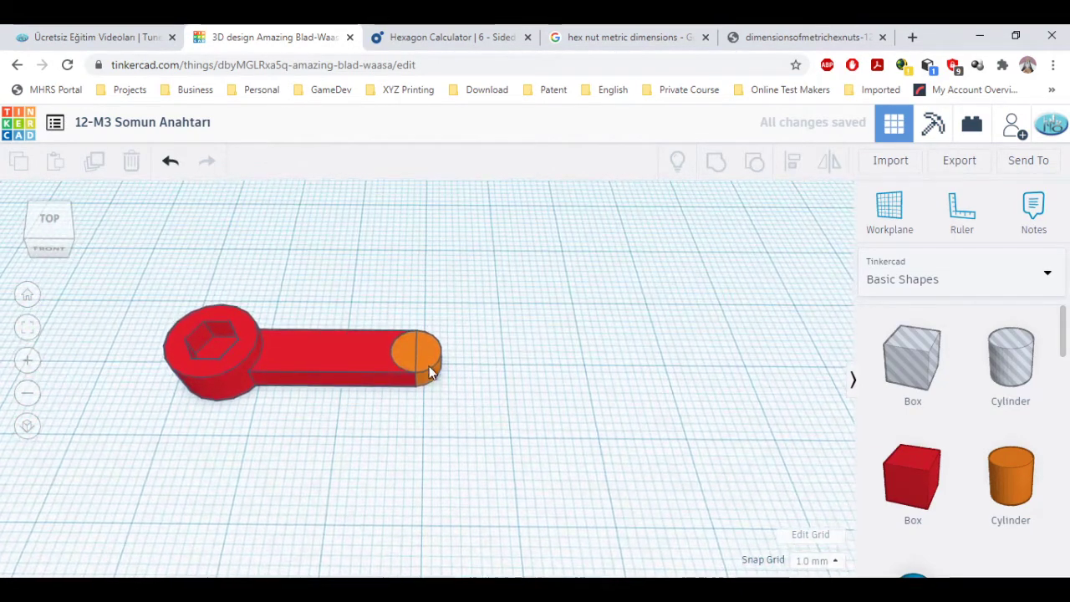
click(429, 376)
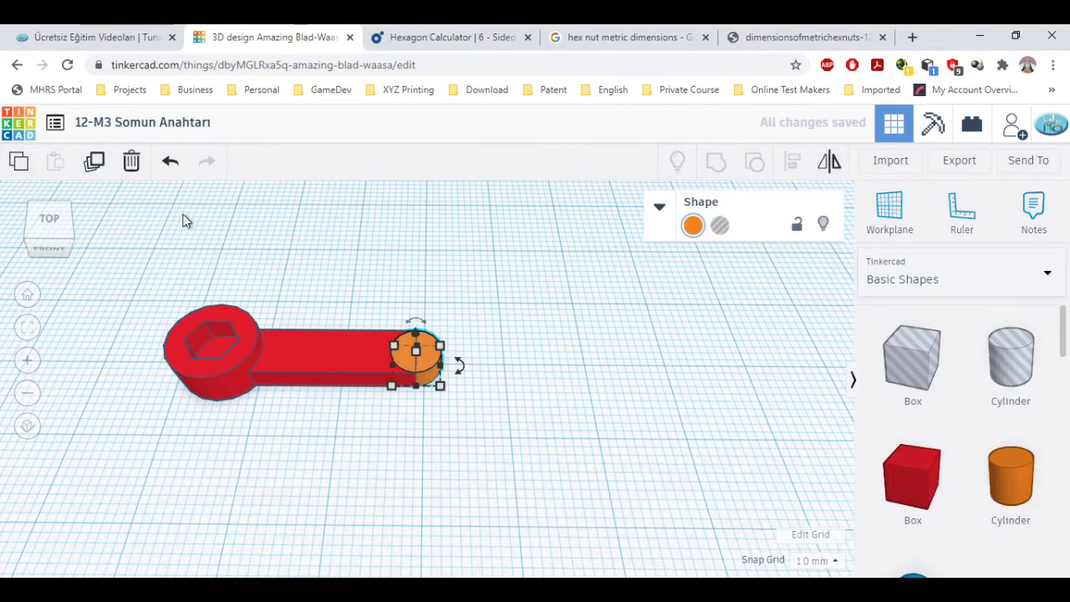
click(92, 163)
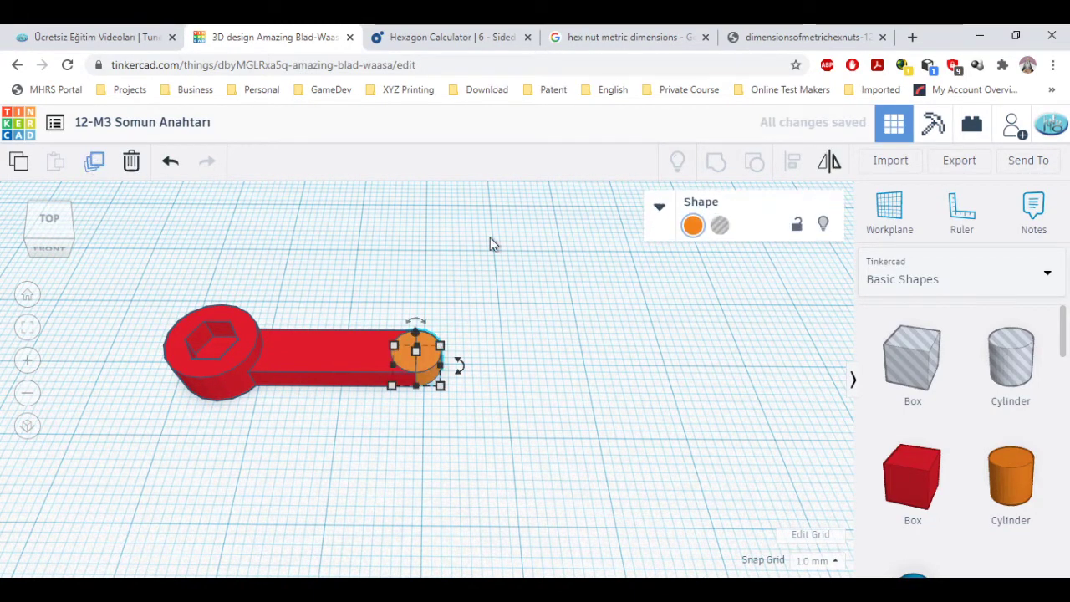
- Turn the duplicated cylinder into a hole and move it 15 mm lengthwise away from the handle's free end
click(720, 226)
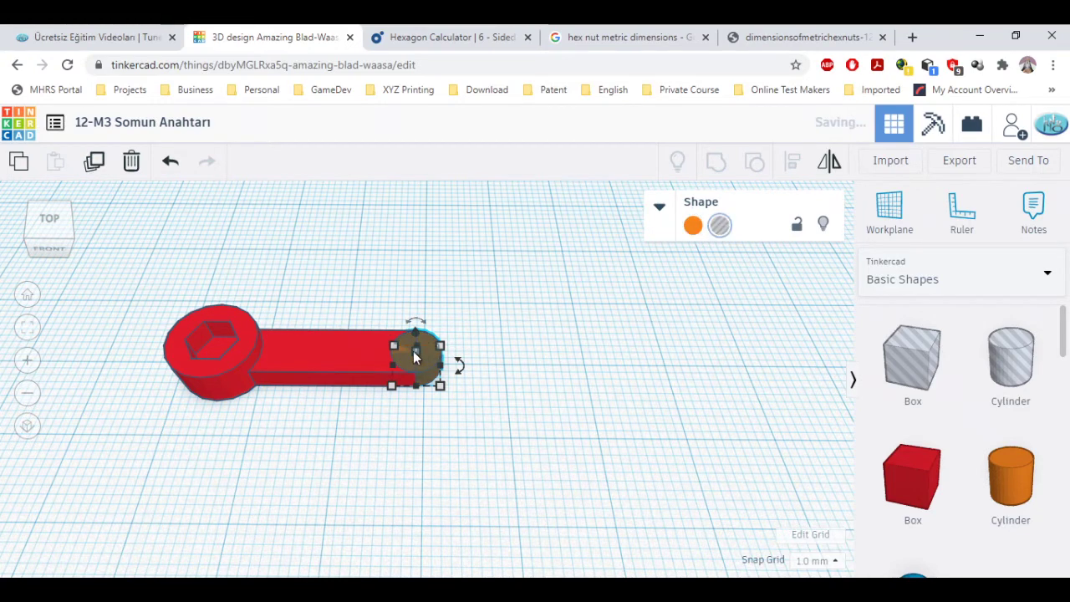
drag(426, 378, 560, 380)
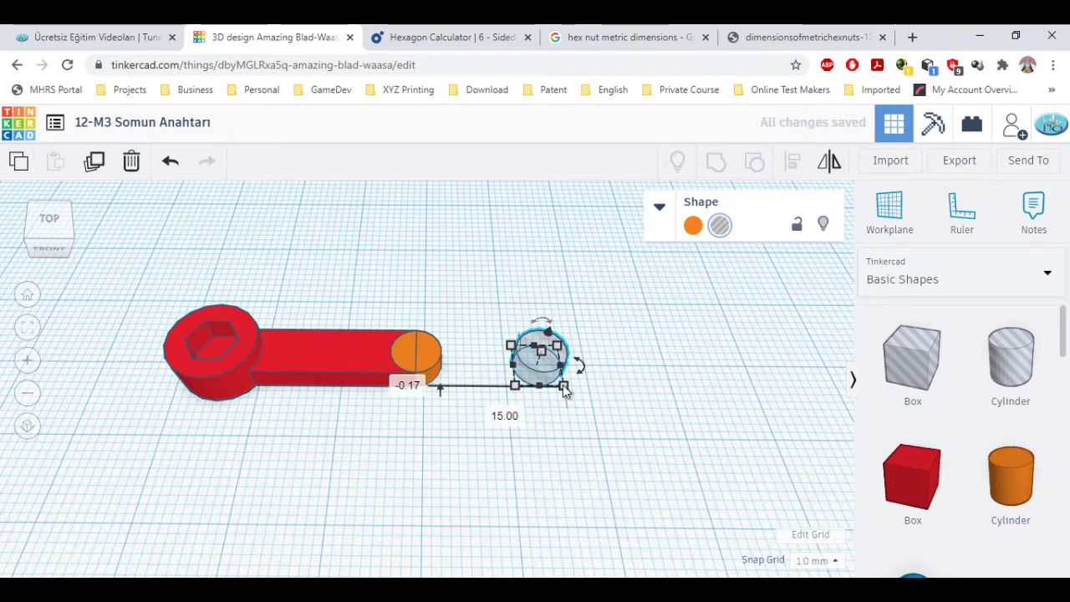
click(552, 411)
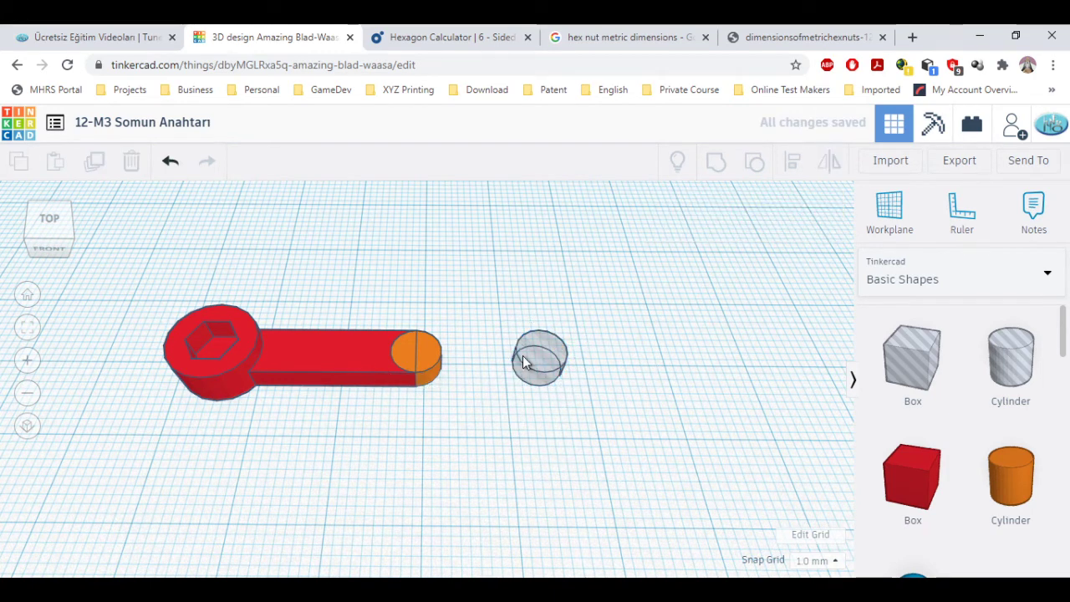
- Set the hole cylinder's length and width to 3 mm each
click(560, 381)
mouse_move(565, 388)
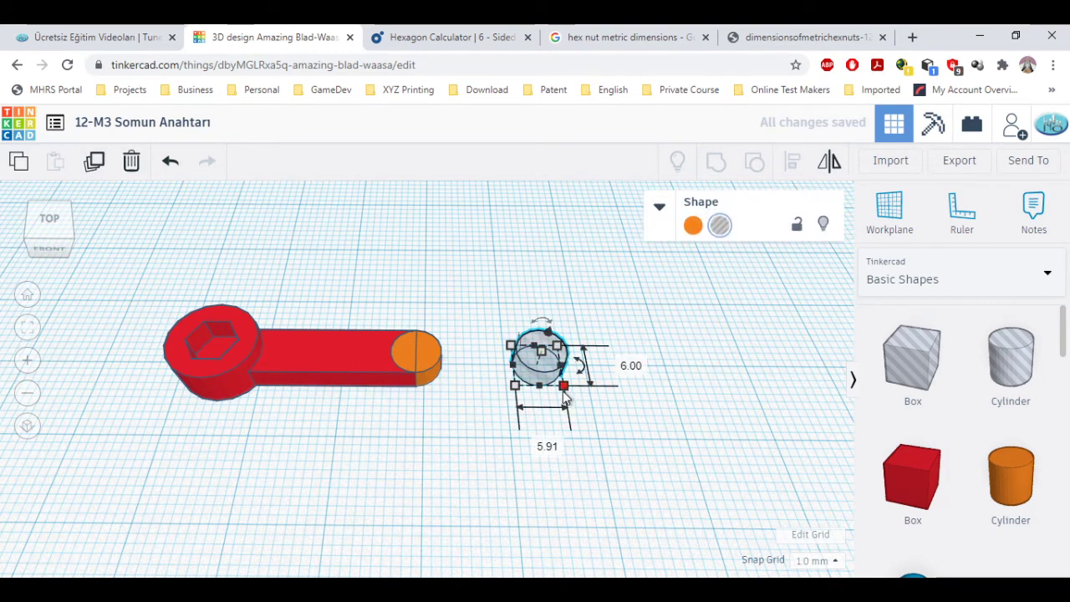
click(548, 447)
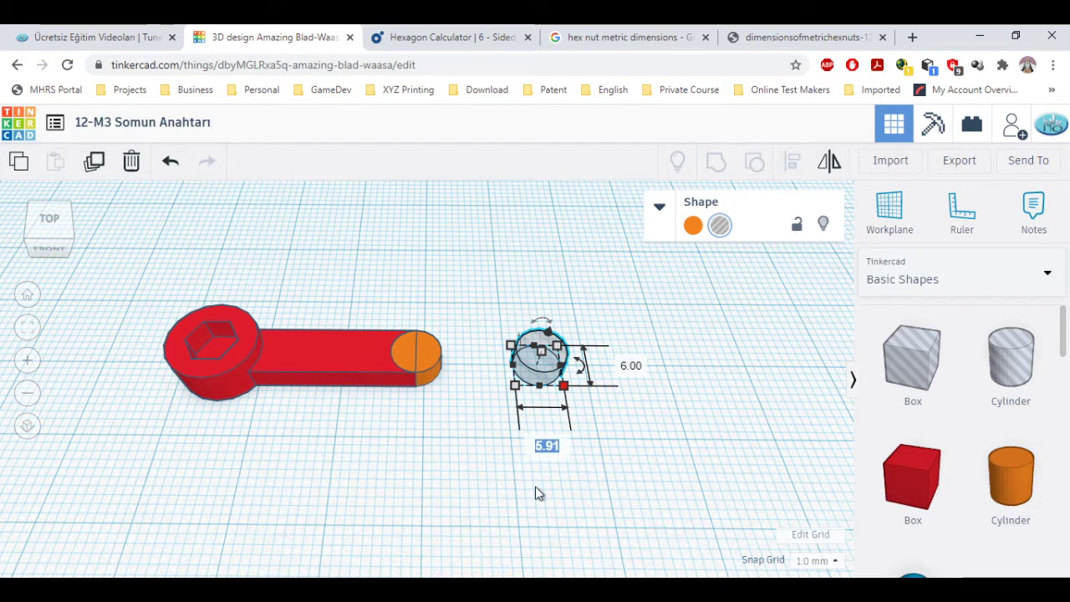
text(3)
key(Tab)
text(3)
key(Tab)
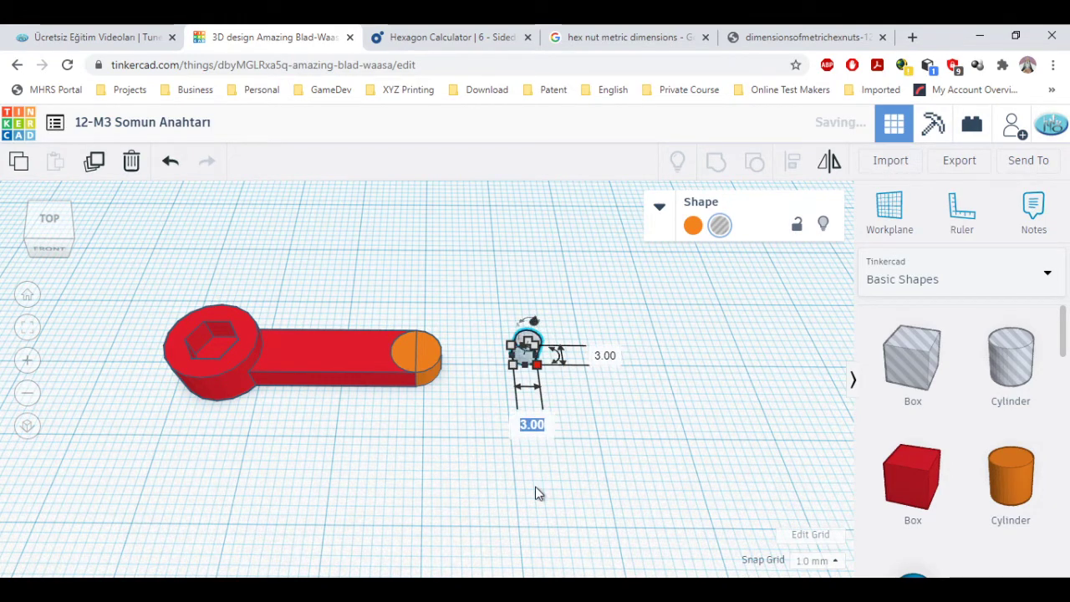
key(Return)
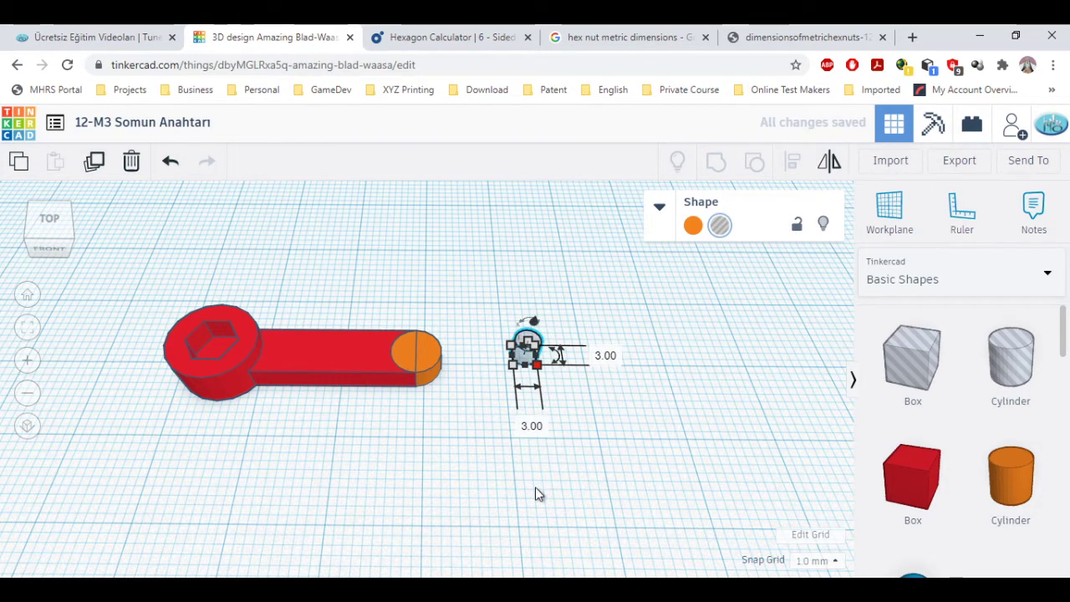
- With the orange cylinder as fixed reference, centre the hole cylinder on it lengthwise and front-to-back
shift+click(426, 356)
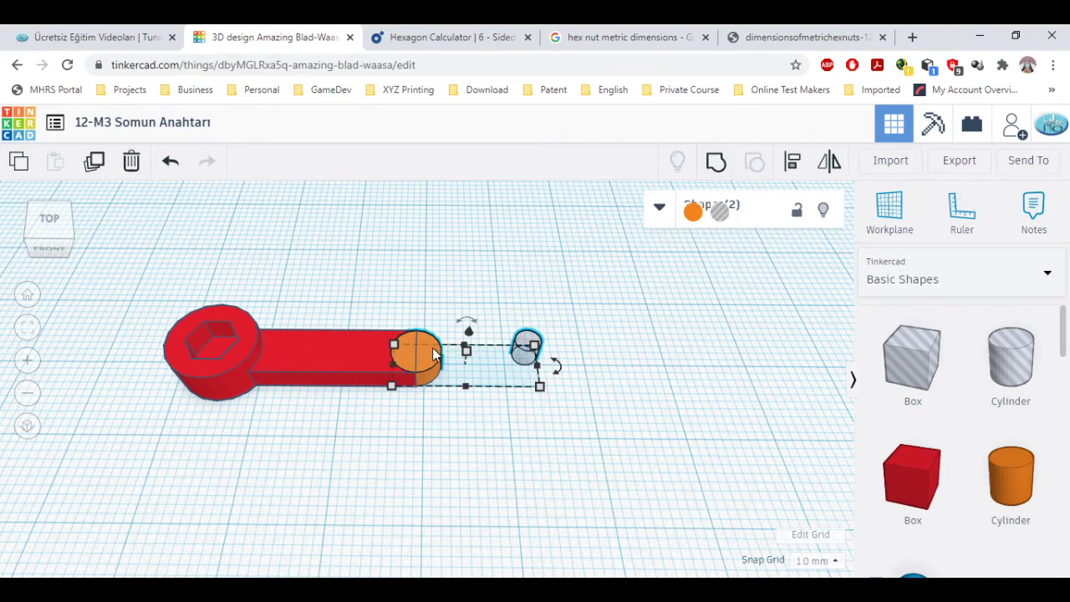
click(793, 165)
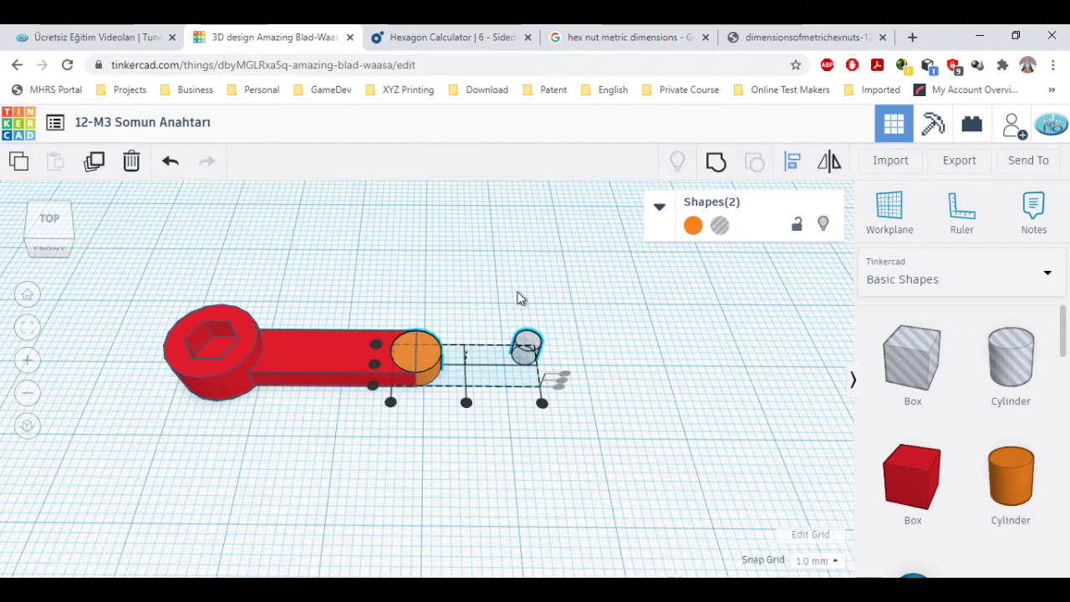
click(434, 359)
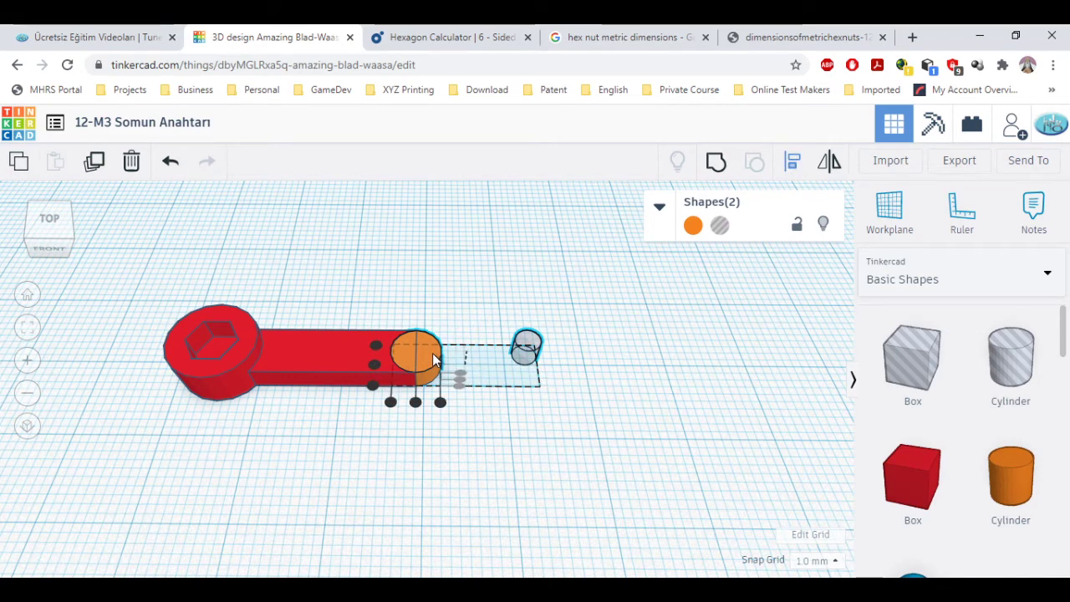
click(416, 403)
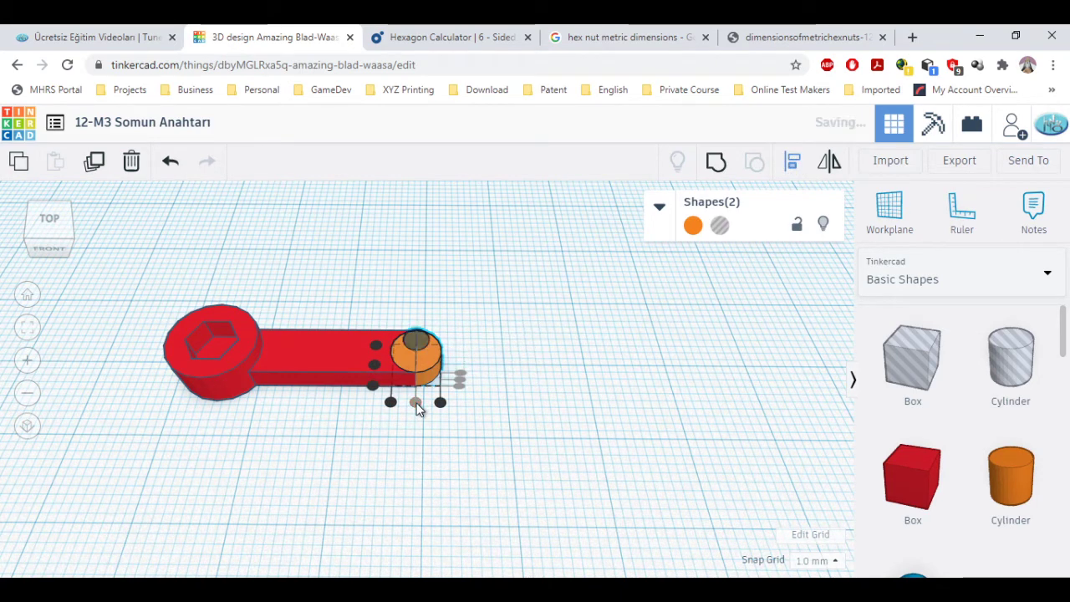
click(374, 363)
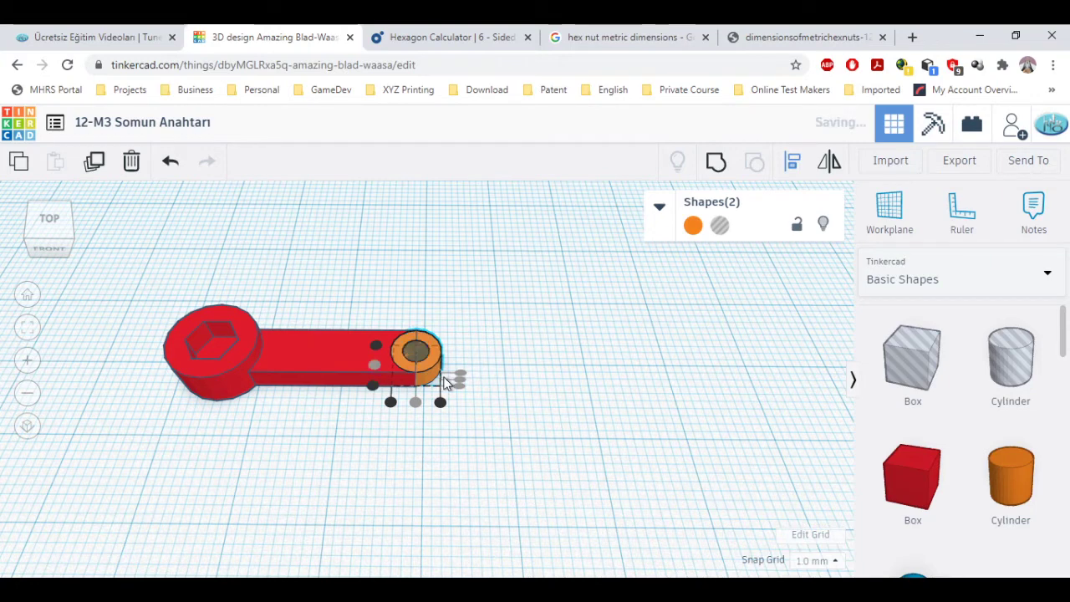
click(416, 374)
key(Escape)
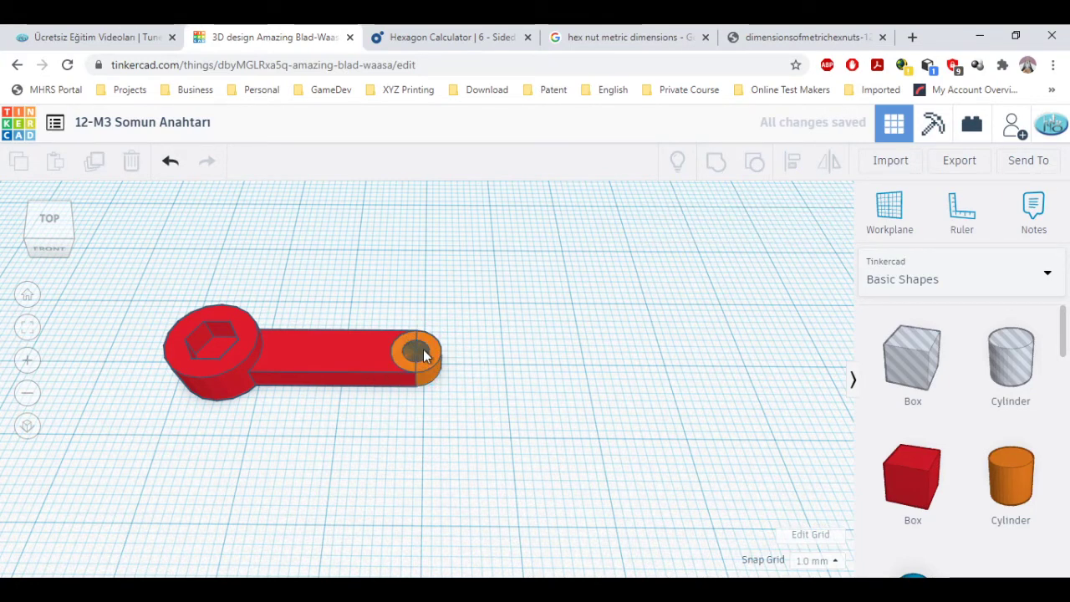
click(424, 355)
drag(472, 320, 410, 349)
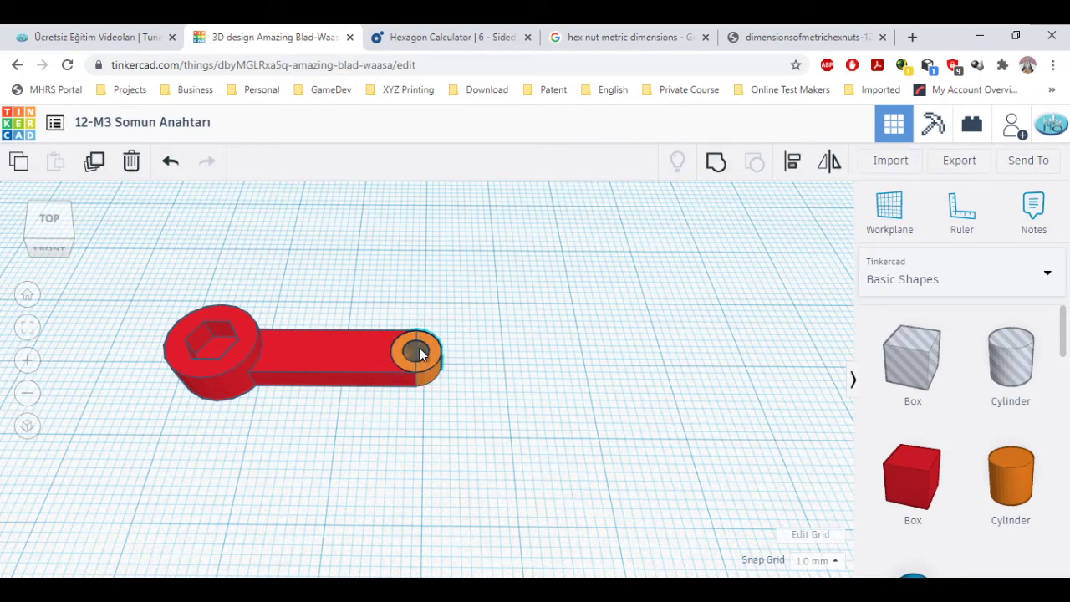
shift+click(414, 349)
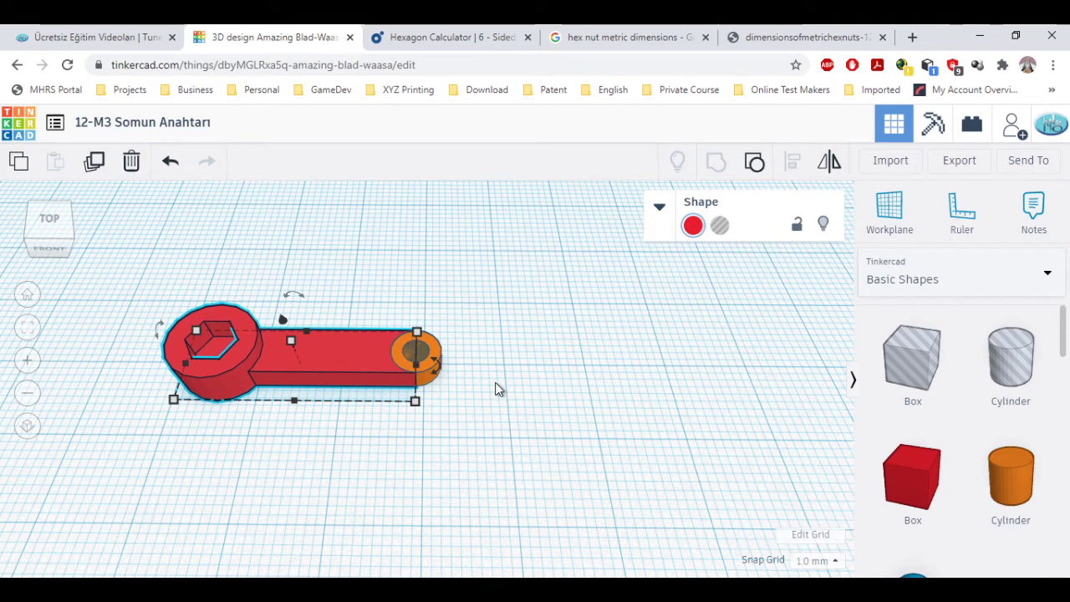
click(482, 401)
click(426, 372)
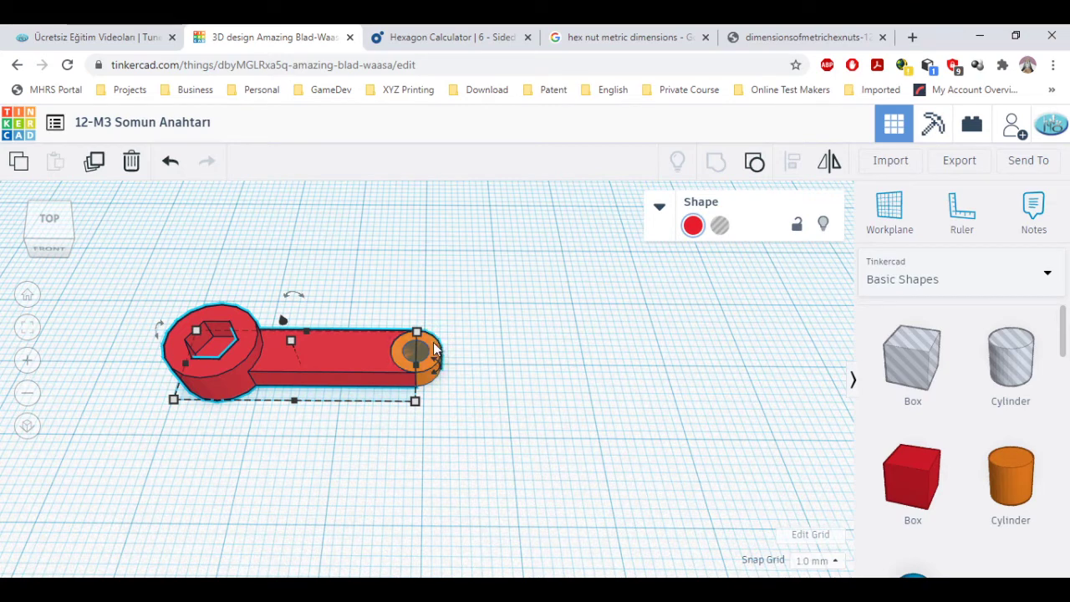
shift+click(433, 349)
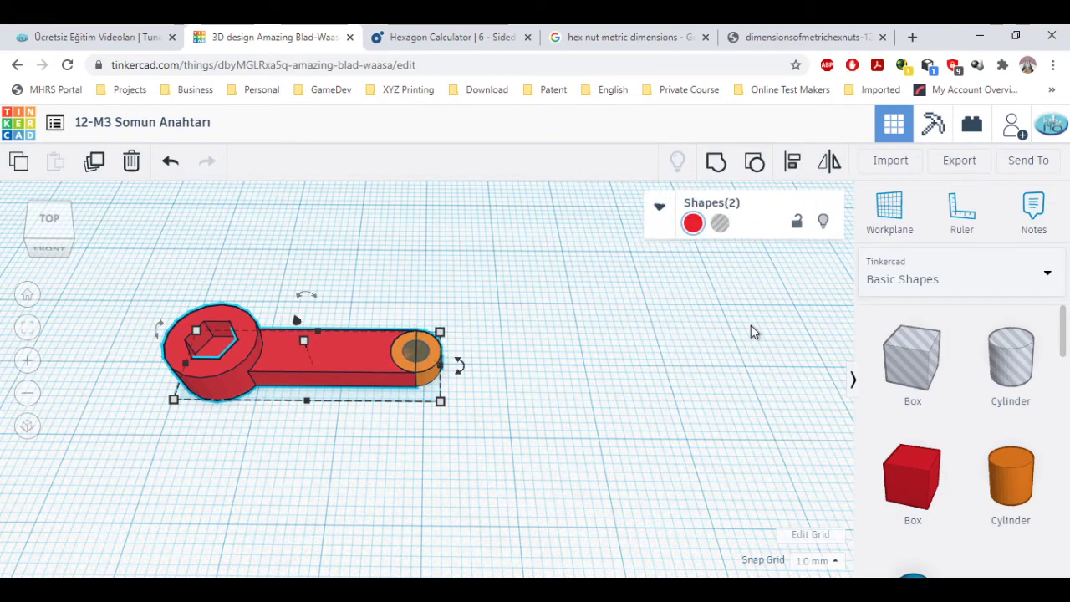
click(453, 358)
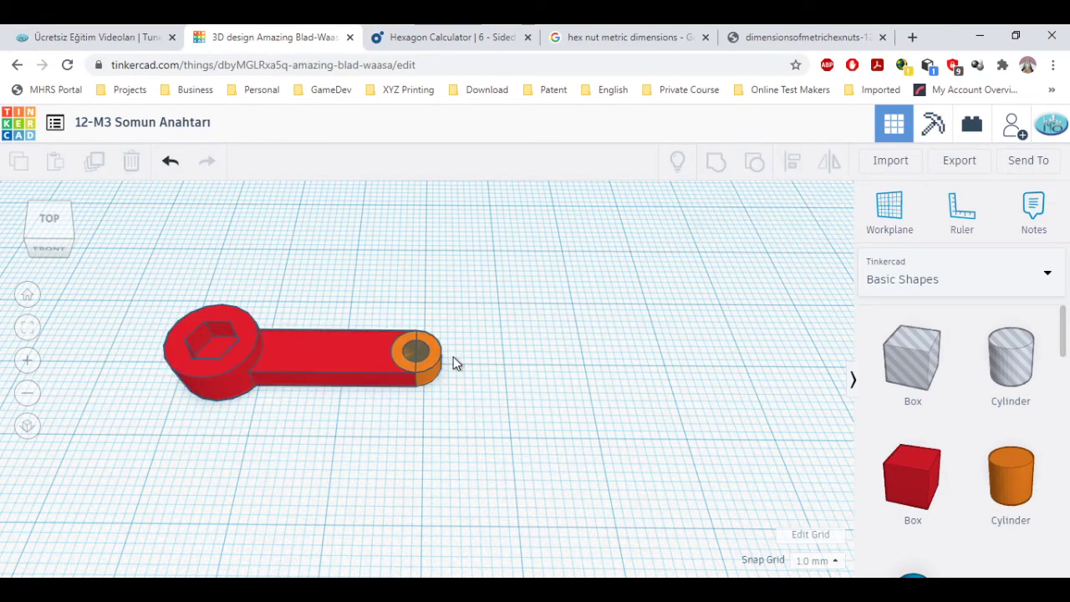
key(ctrl+a)
click(485, 398)
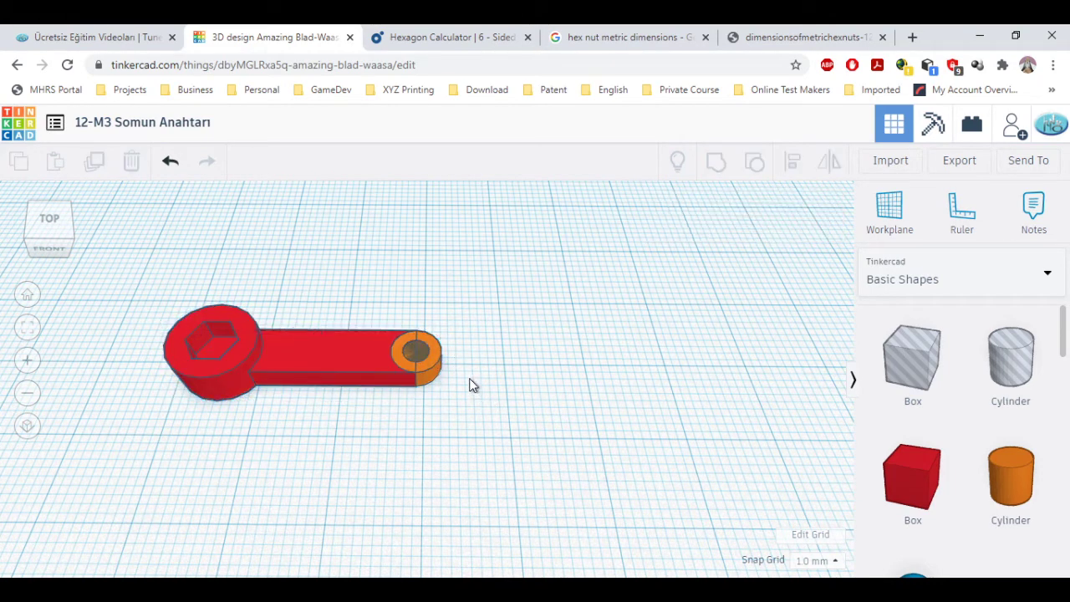
- Try grouping the orange cylinder with the hole cylinder at the handle's free end, and undo that grouping
click(422, 346)
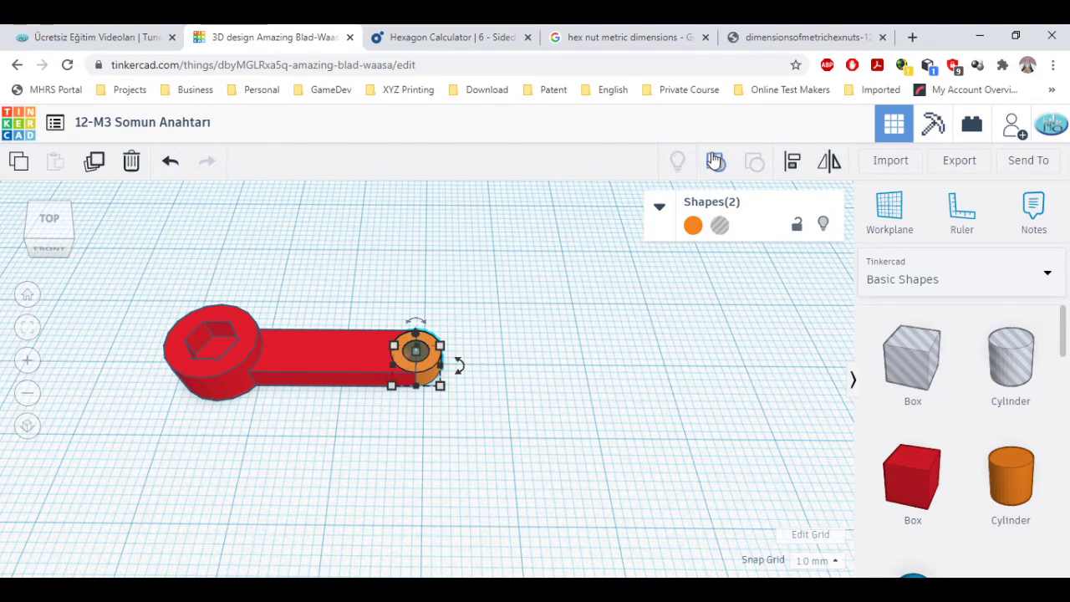
click(502, 359)
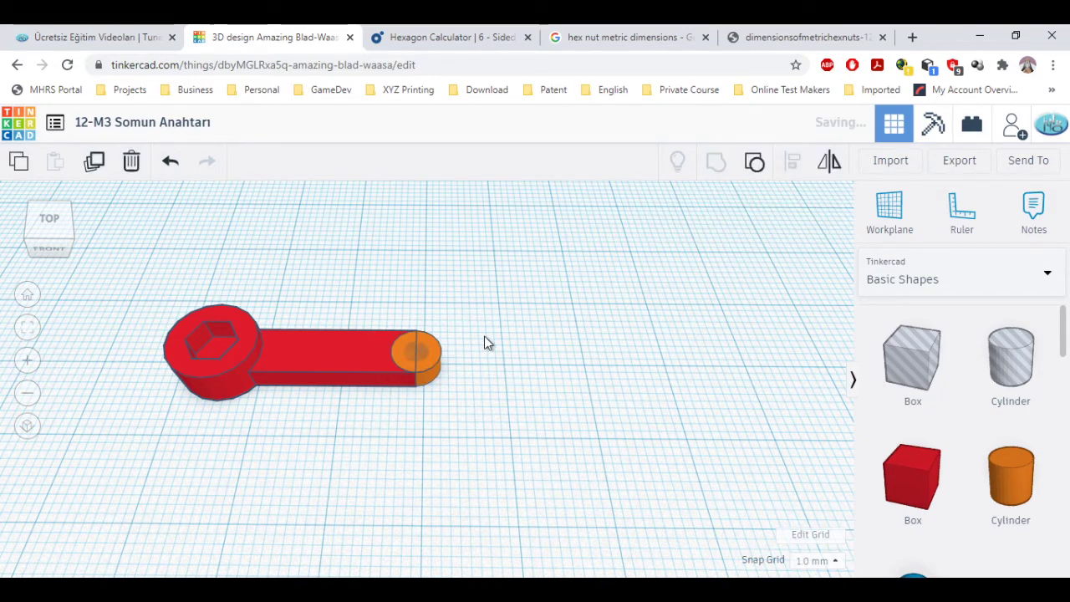
click(426, 367)
click(445, 287)
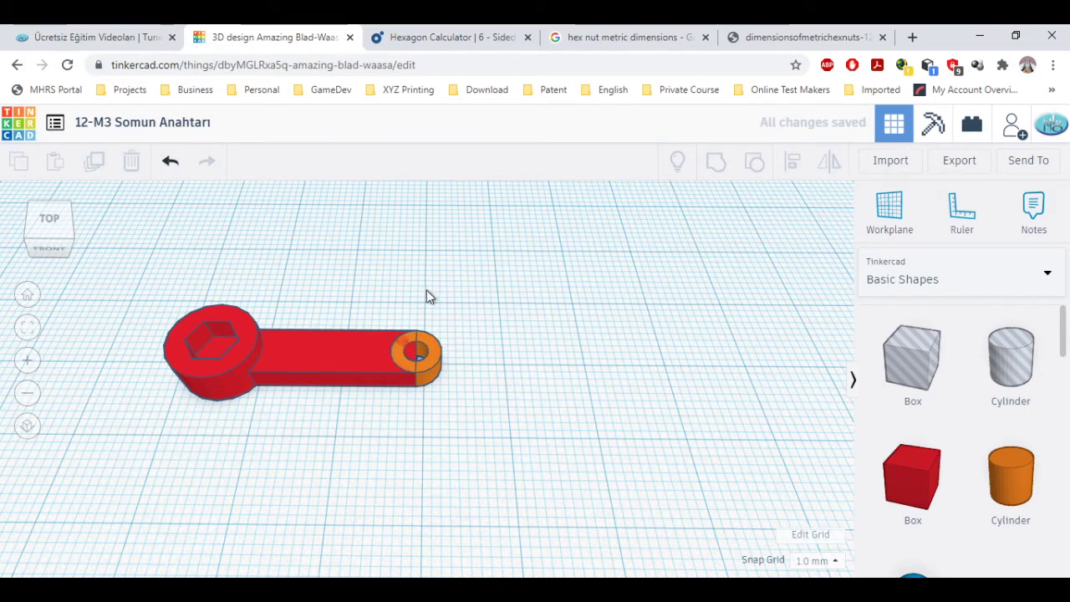
right_drag(427, 290, 410, 330)
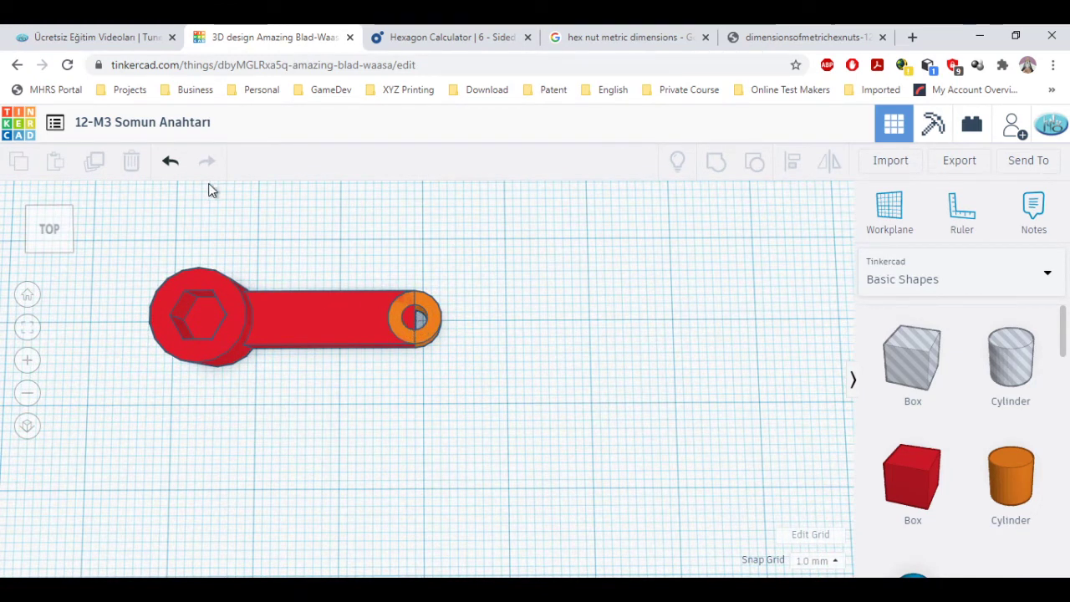
click(170, 161)
click(170, 160)
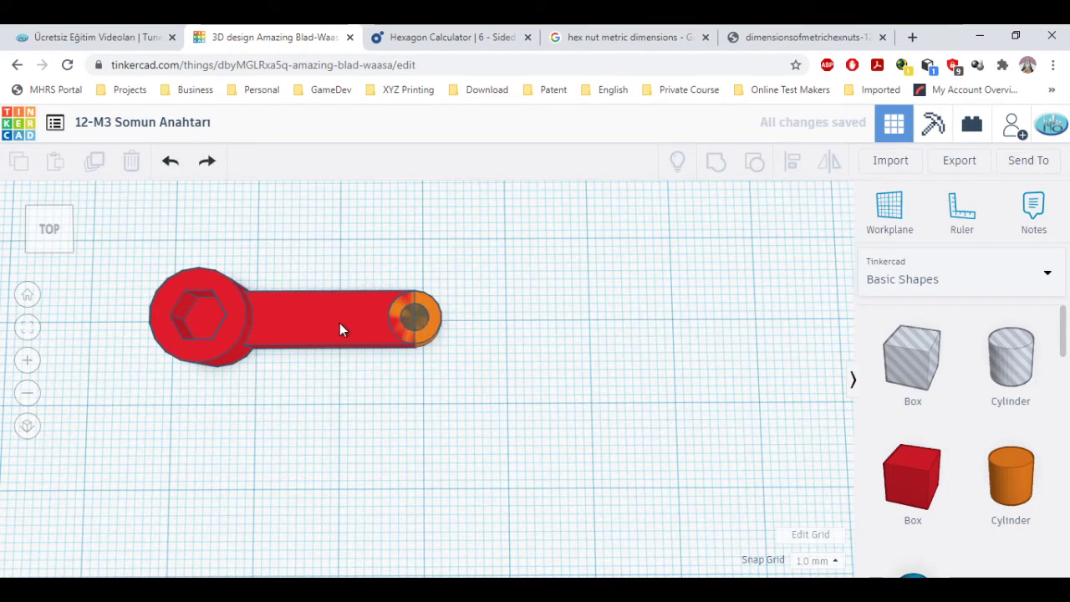
- Group the red wrench body with the orange cylinder at its free end, leaving out the hole cylinder
click(415, 321)
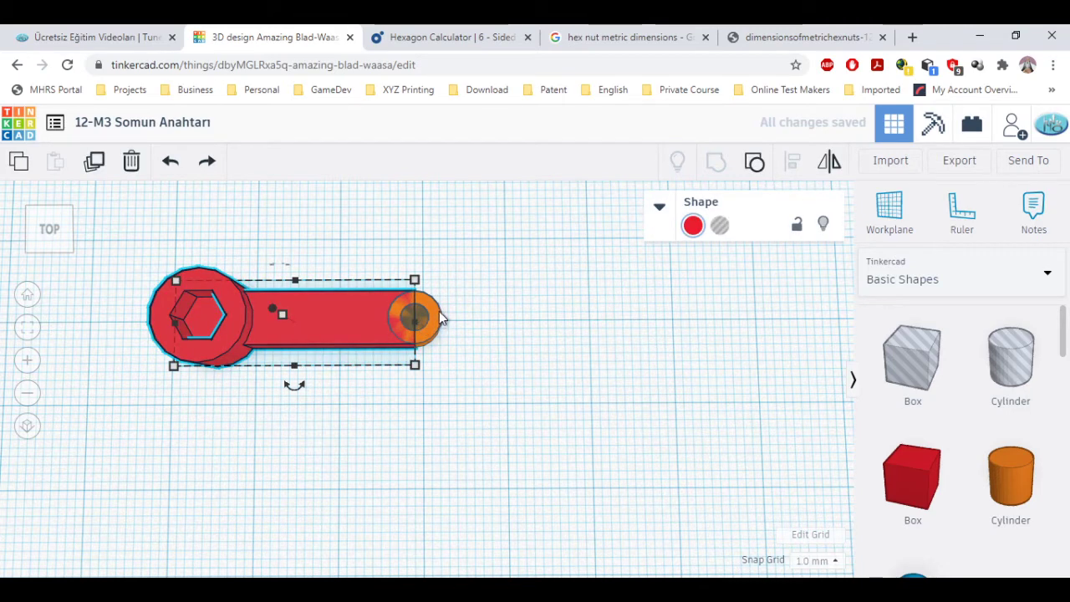
shift+click(428, 317)
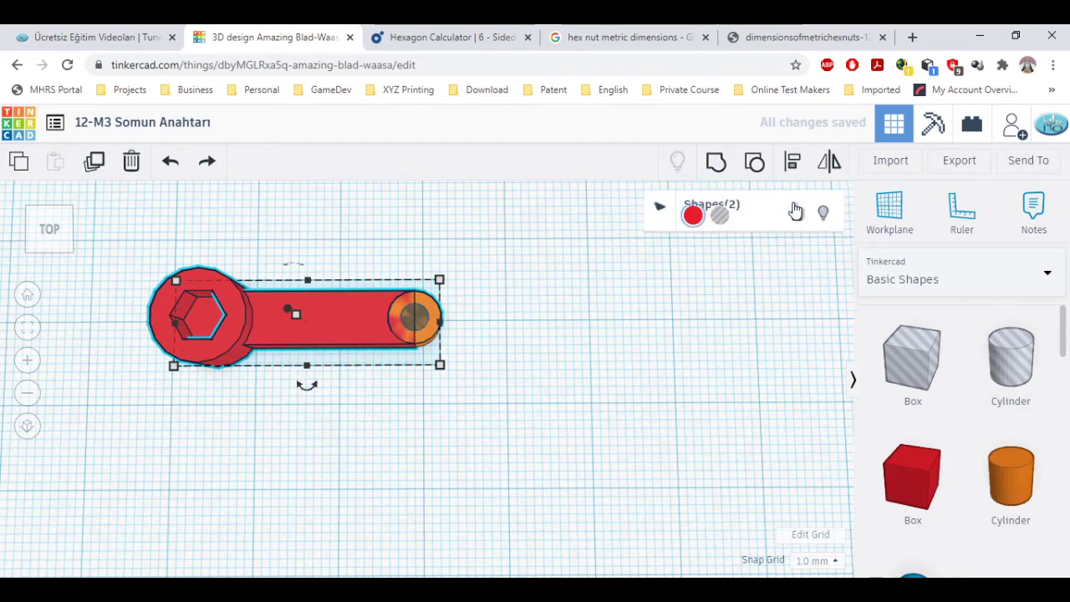
click(717, 163)
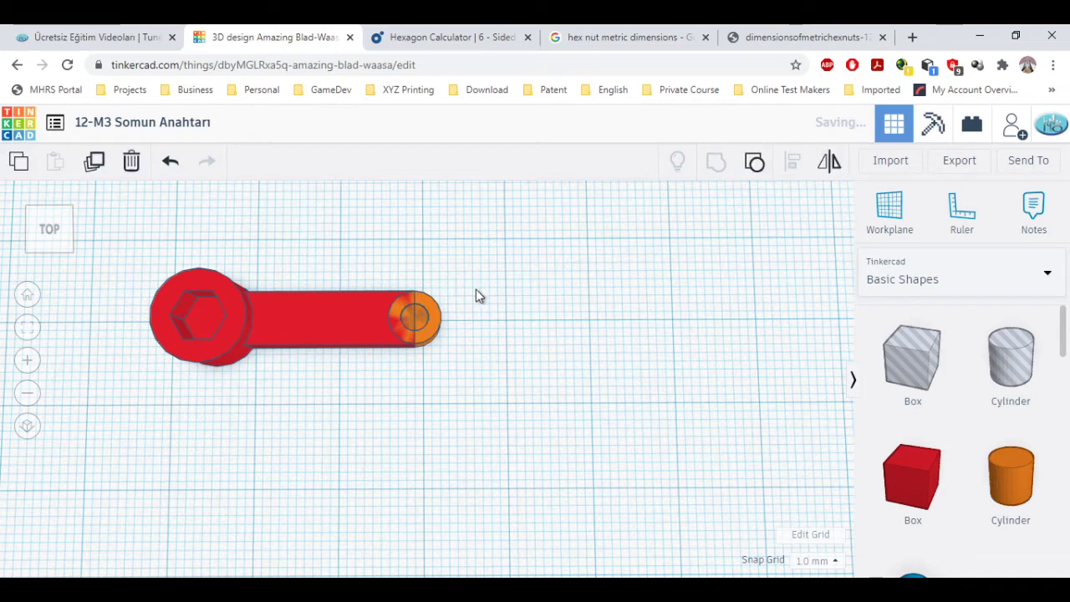
- Group the combined wrench with the hole cylinder to cut a round through-hole in the handle's end
drag(510, 195, 400, 376)
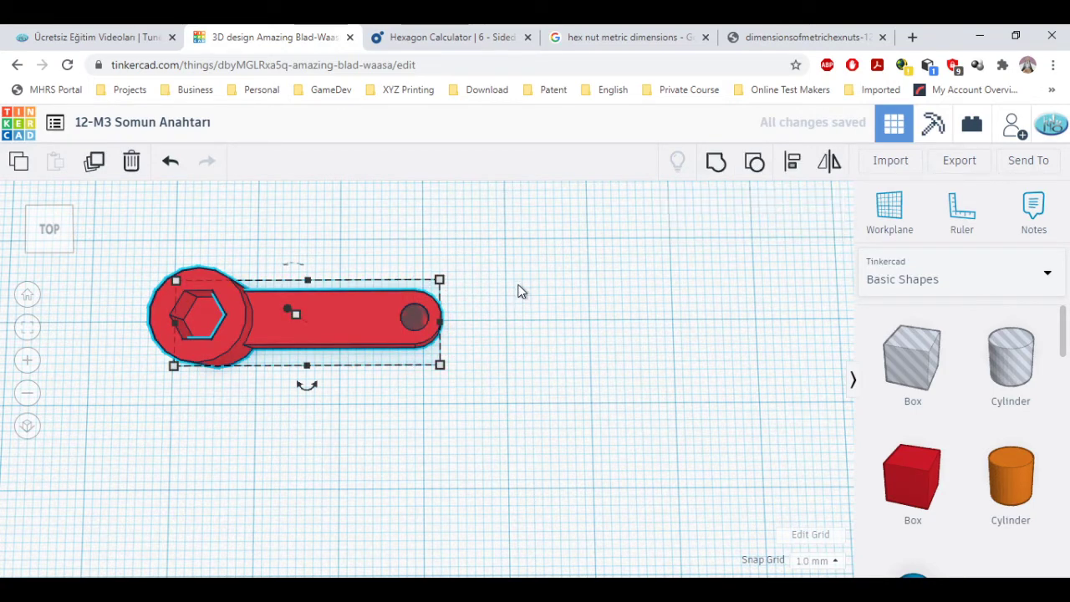
click(717, 164)
click(505, 311)
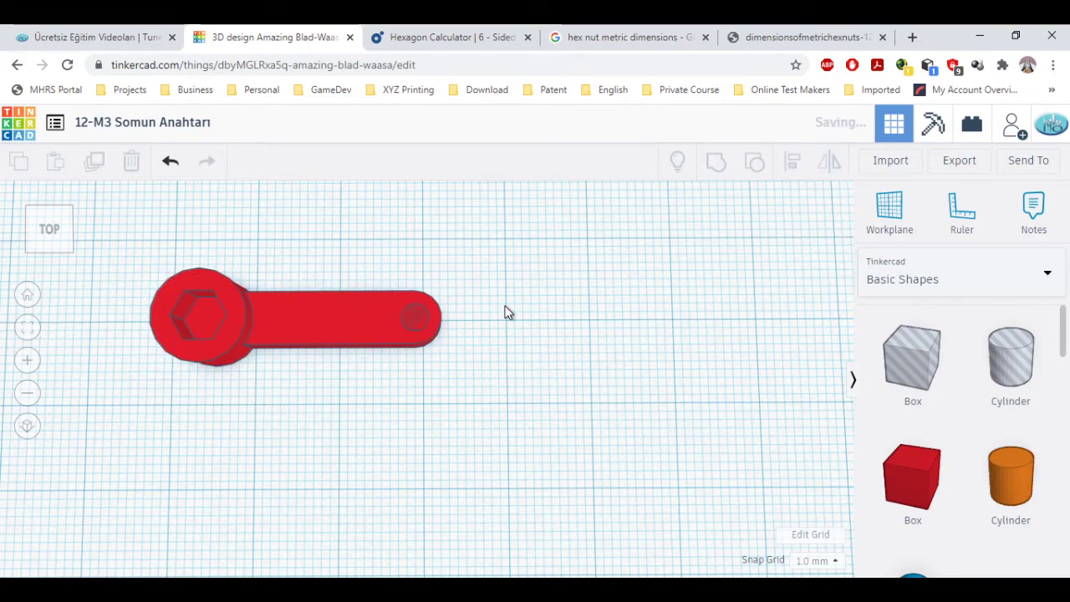
key(ctrl+a)
click(493, 328)
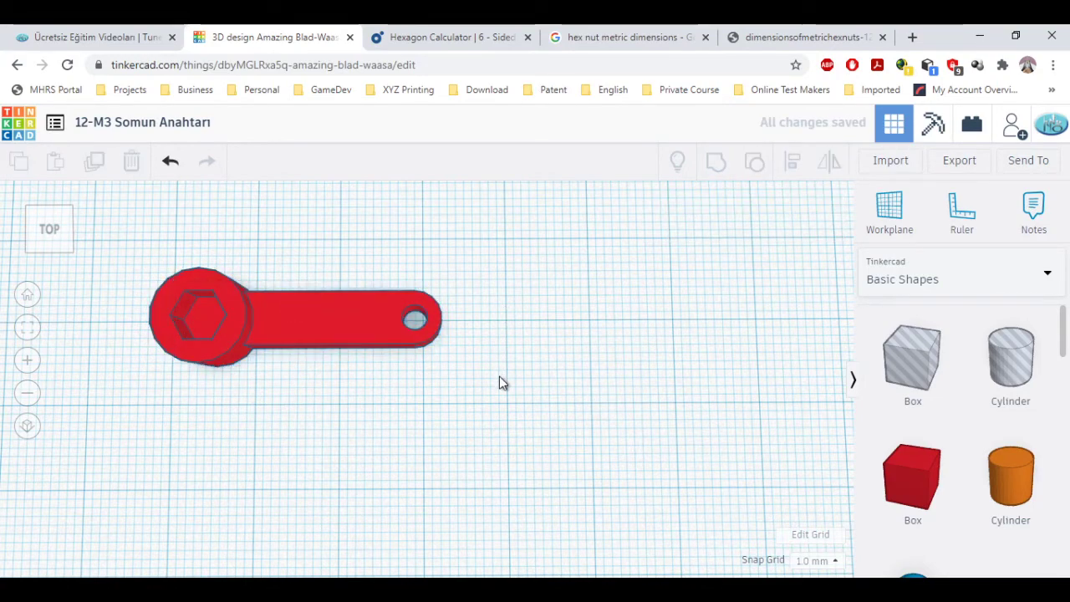
- Add a Polygon basic shape to the workplane just behind the wrench
right_drag(499, 380, 393, 326)
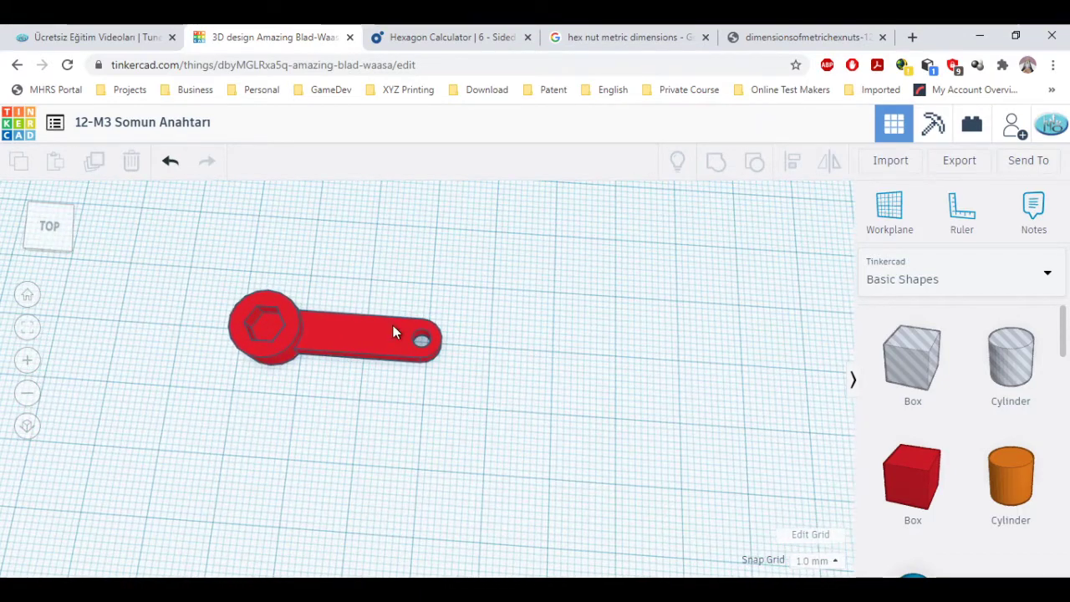
right_drag(449, 292, 411, 293)
scroll(411, 285, down, 1)
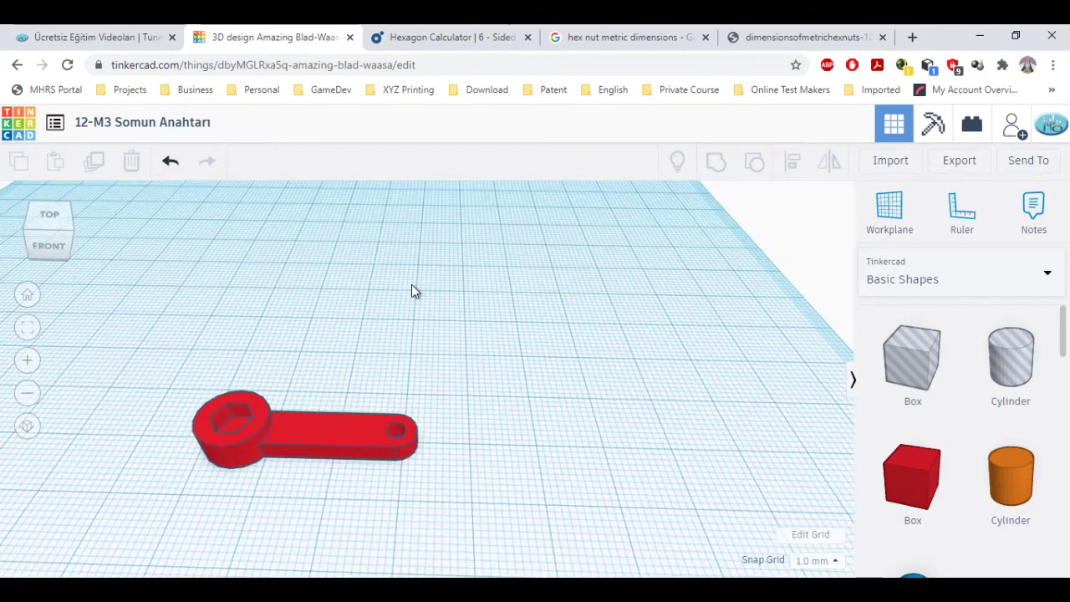
scroll(411, 284, down, 2)
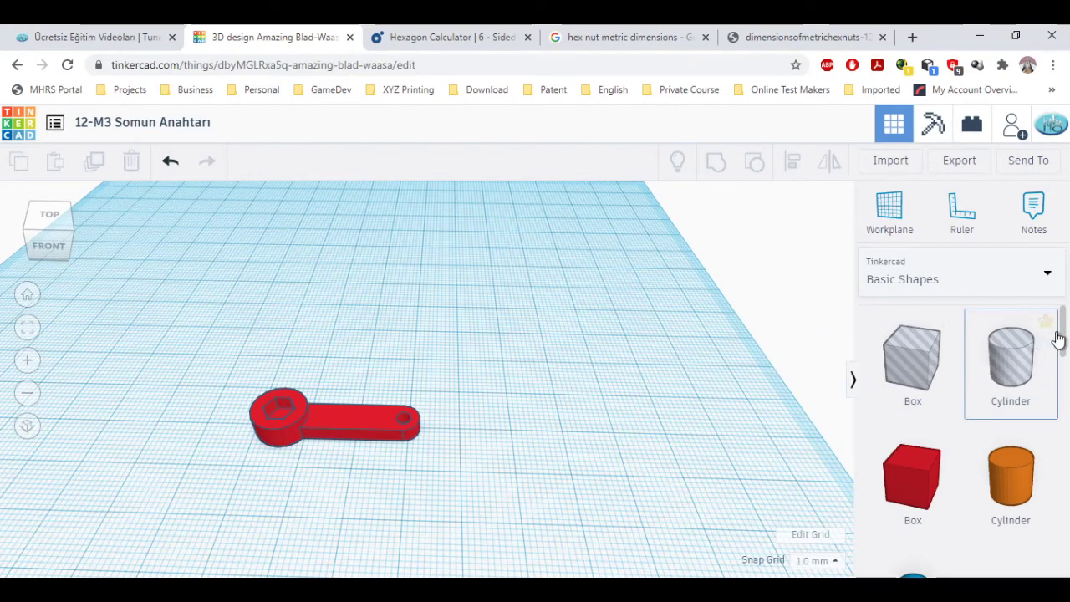
drag(1063, 342, 1064, 481)
drag(994, 418, 394, 335)
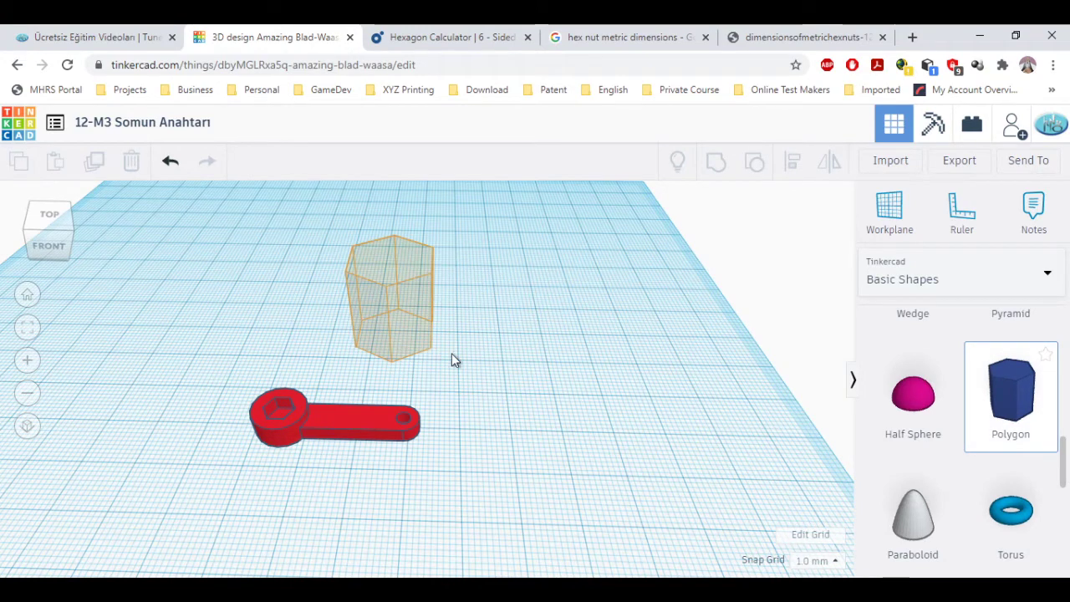
mouse_move(390, 260)
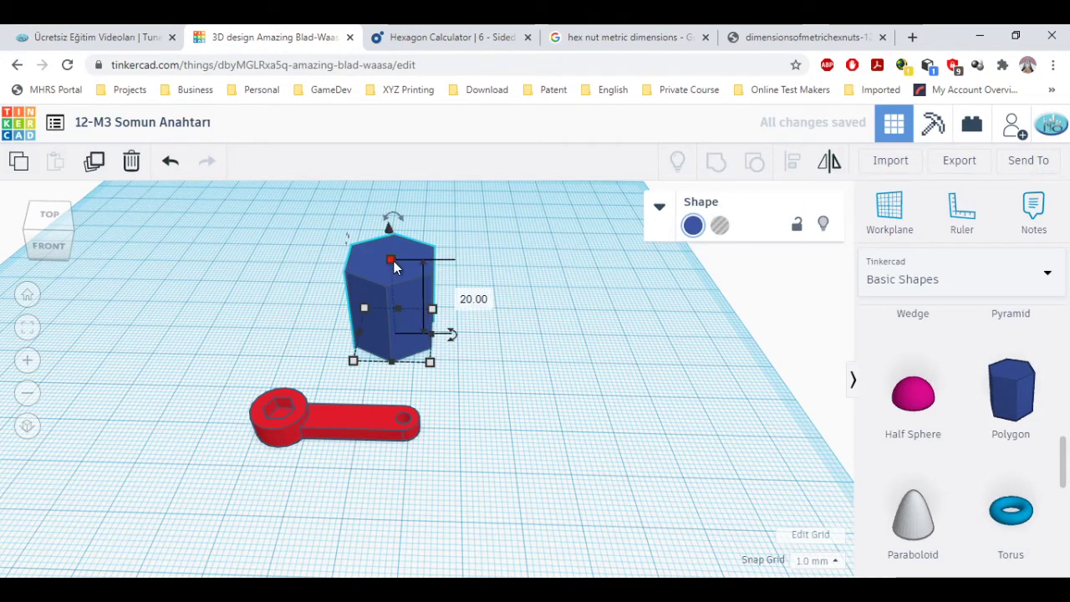
- Set the blue polygon's height to 5 mm
click(473, 299)
text(5)
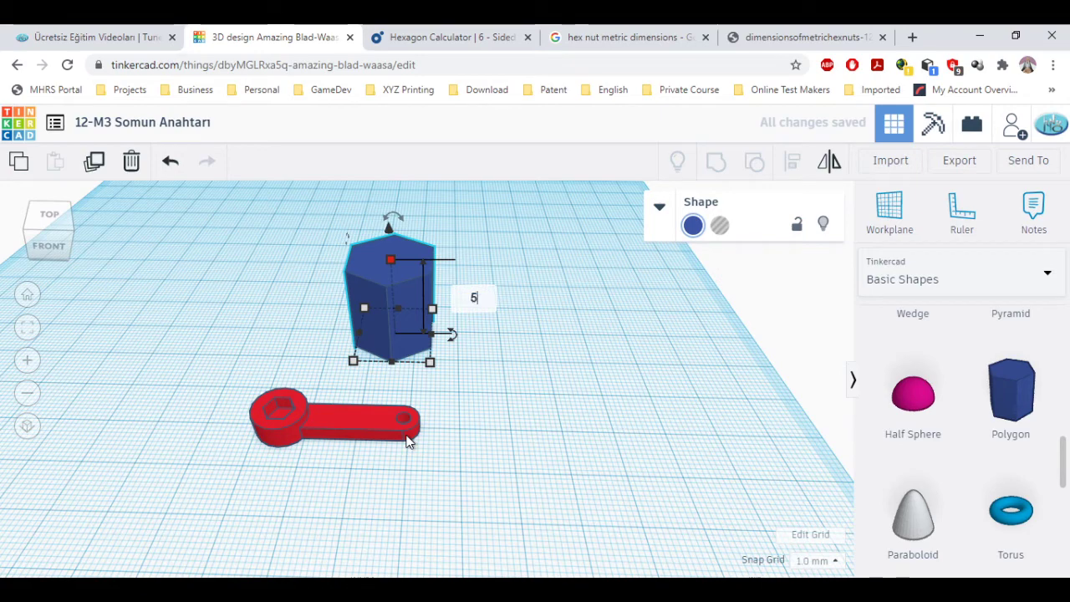
key(Return)
- Rotate the blue polygon by 90° about its vertical axis
right_drag(487, 404, 524, 336)
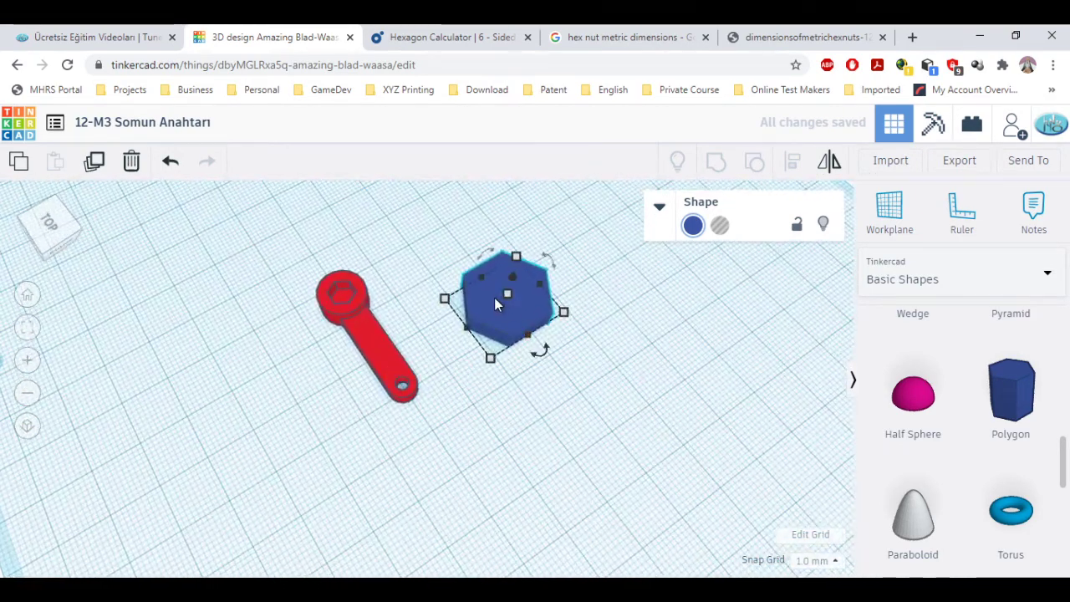
mouse_move(542, 360)
drag(542, 360, 564, 386)
text(90)
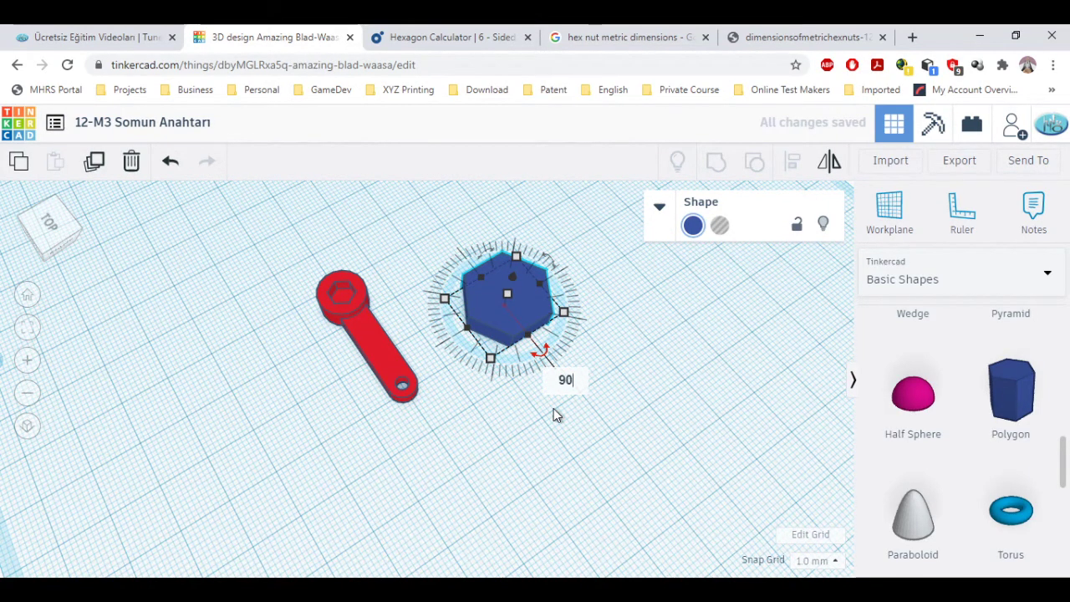
key(Return)
click(443, 440)
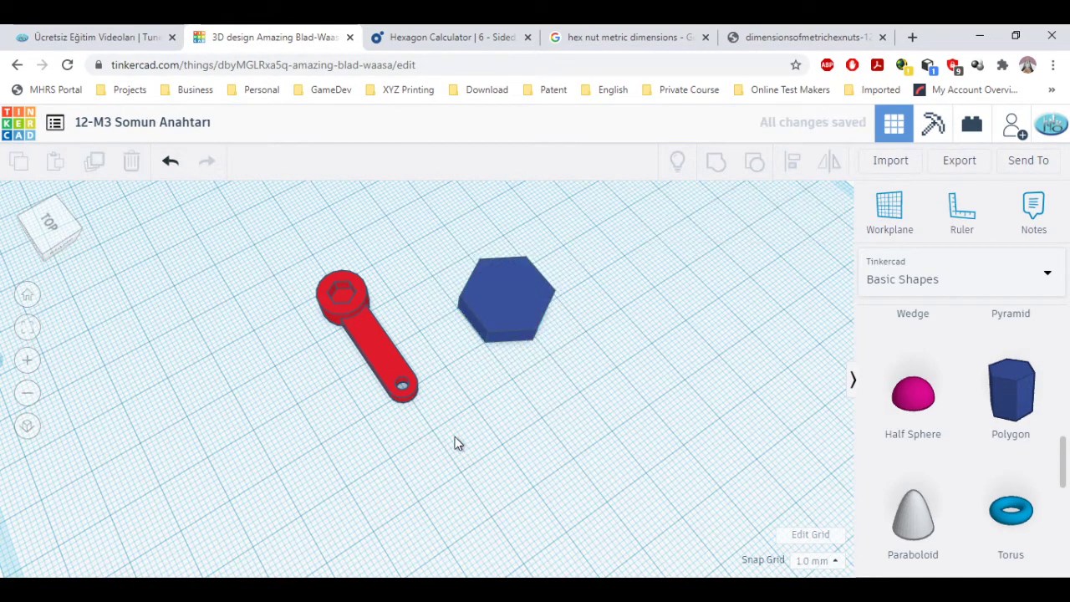
- Hide the finished red wrench so that only the polygon is shown on the workplane
right_drag(453, 442, 584, 396)
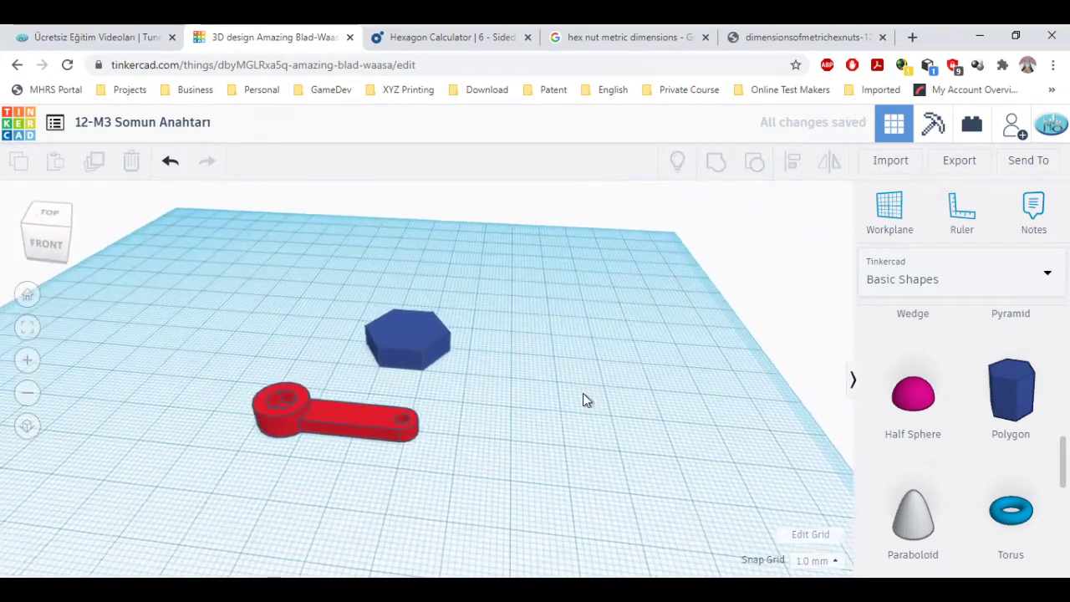
click(410, 420)
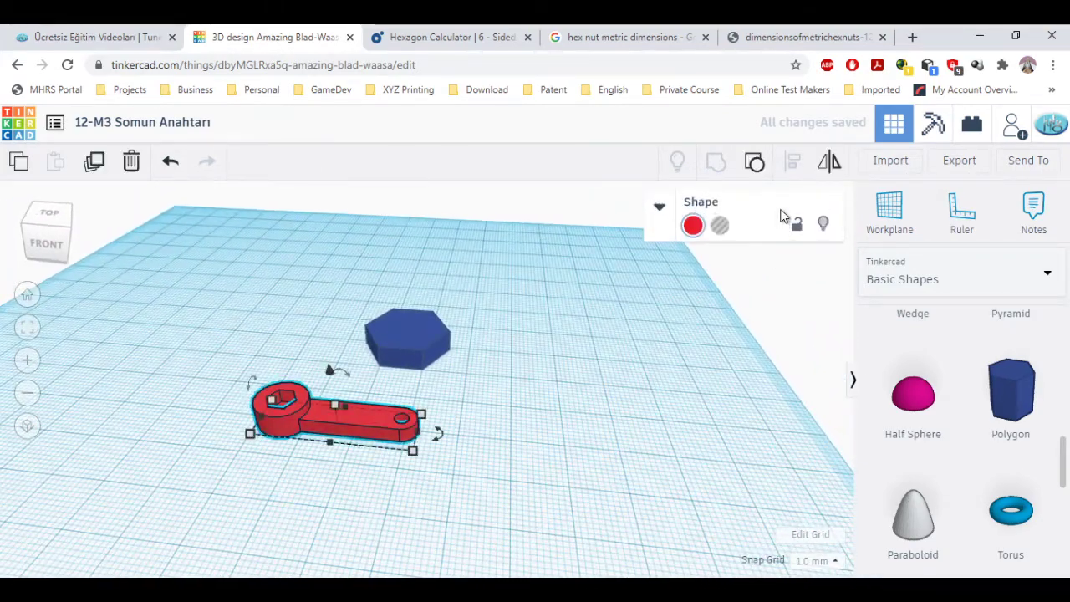
click(824, 222)
click(698, 308)
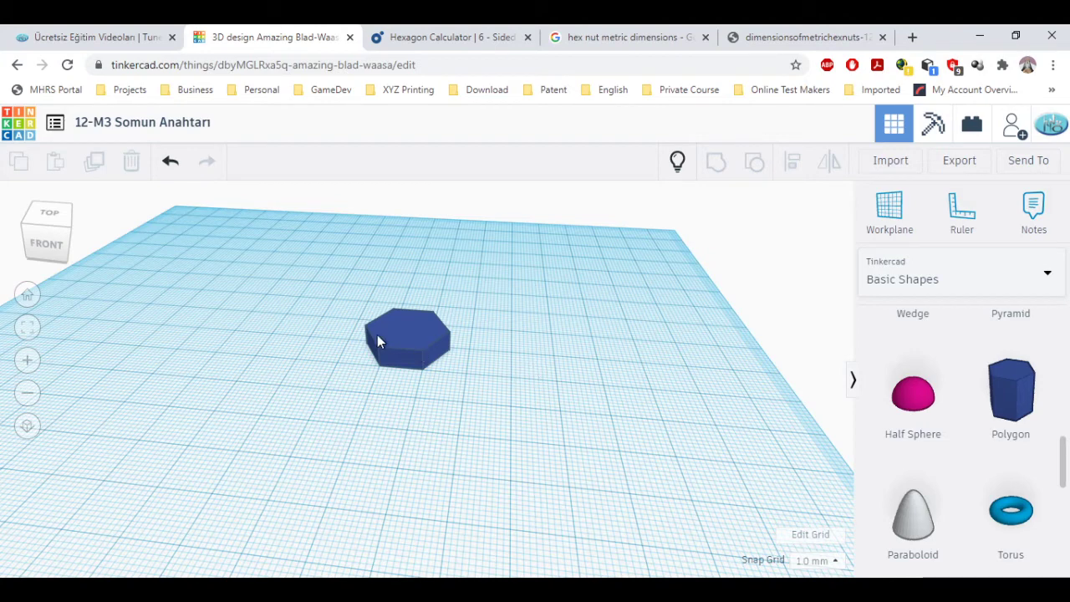
- Turn the six-sided blue polygon into a hole shape
click(408, 343)
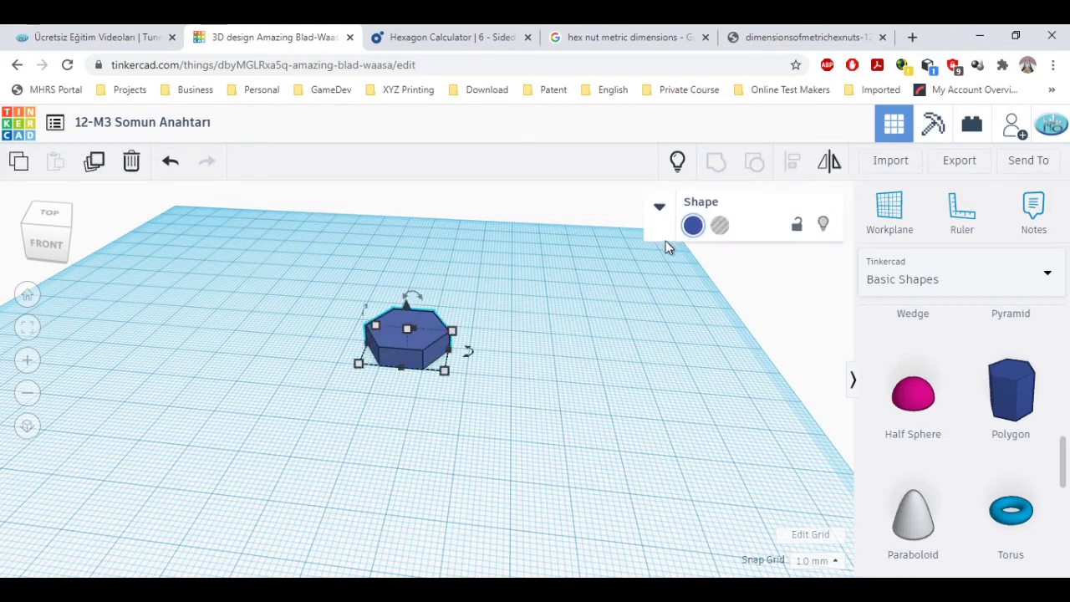
click(659, 209)
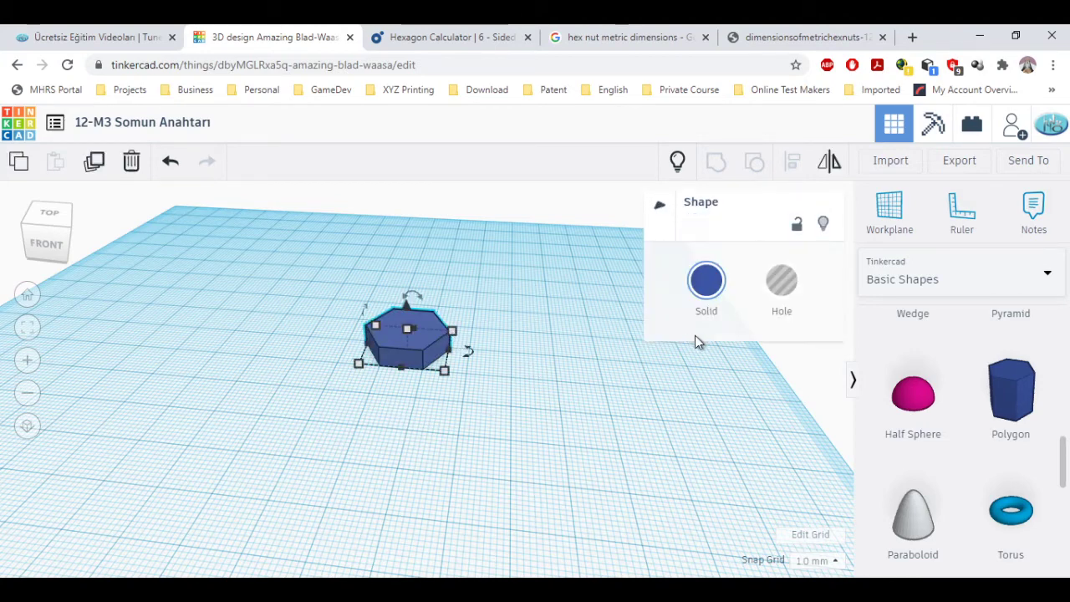
click(783, 266)
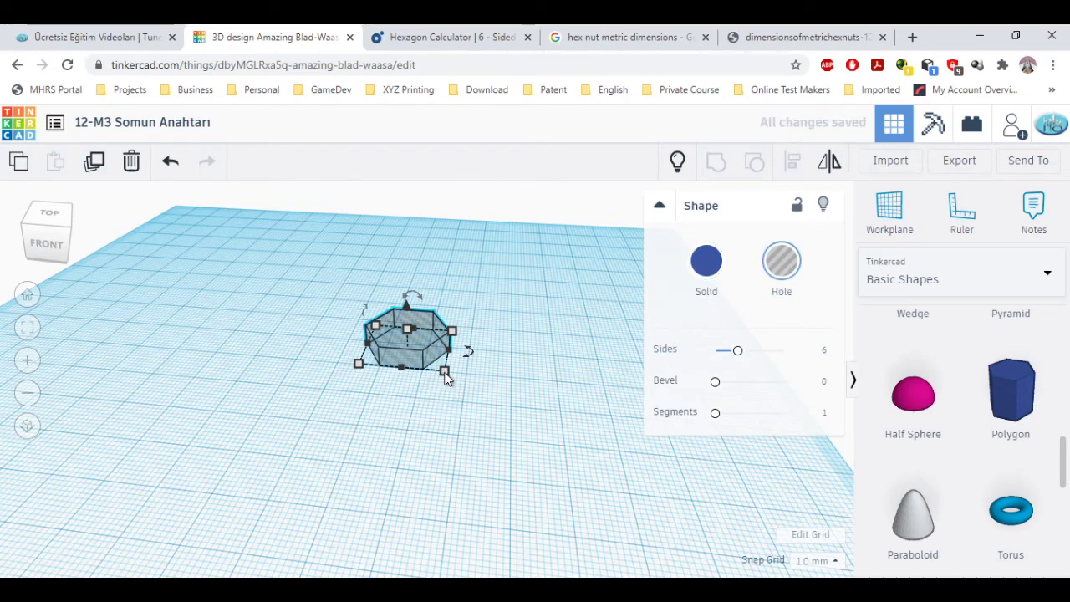
- Resize the hexagonal hole's footprint to 6.35 mm wide and 5.5 mm deep
mouse_move(445, 373)
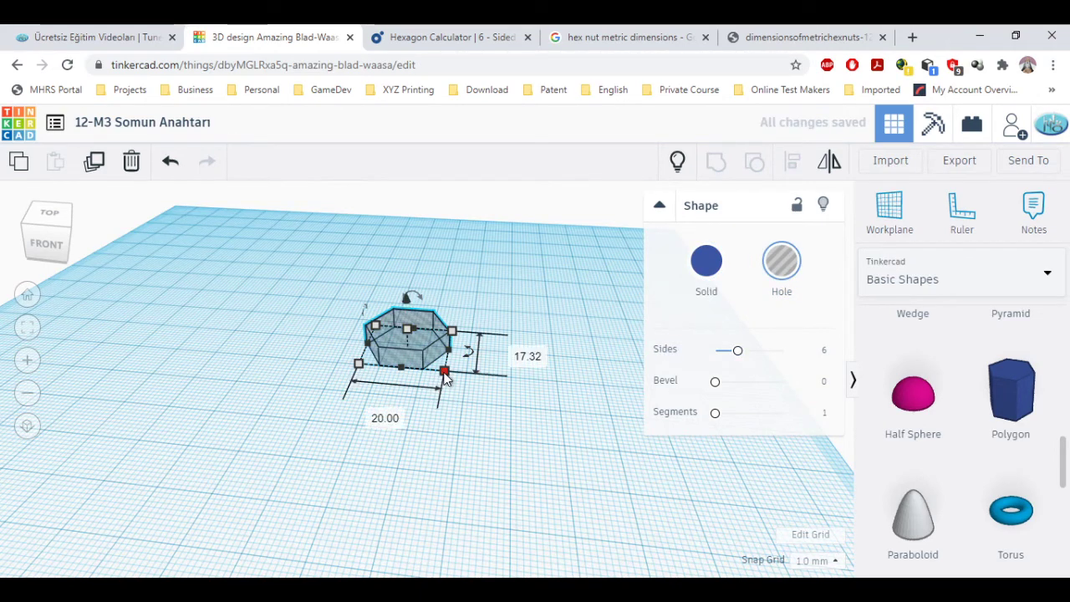
click(384, 417)
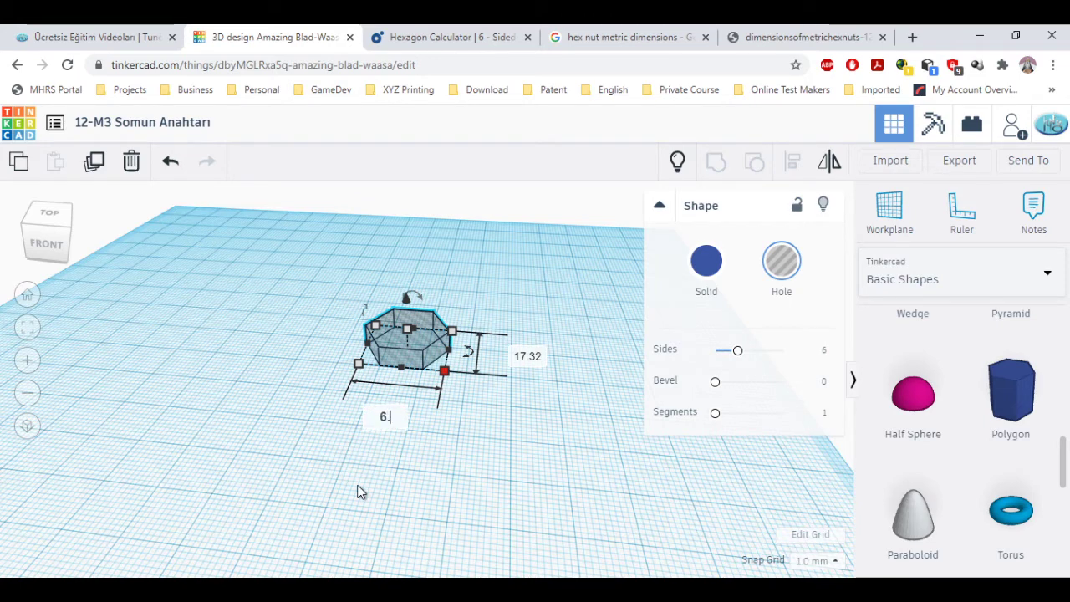
key(Return)
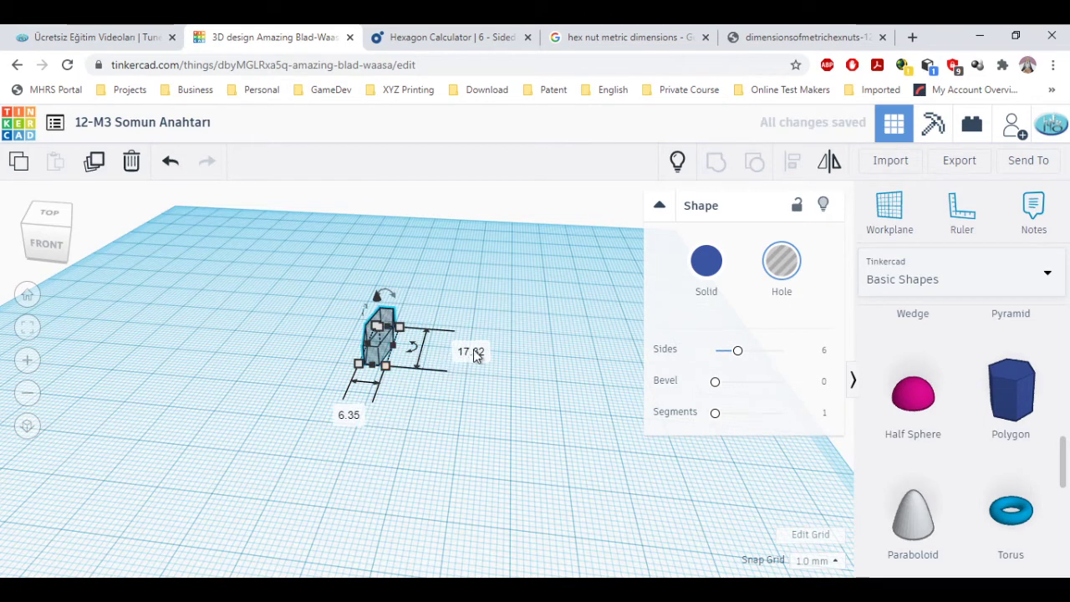
key(Tab)
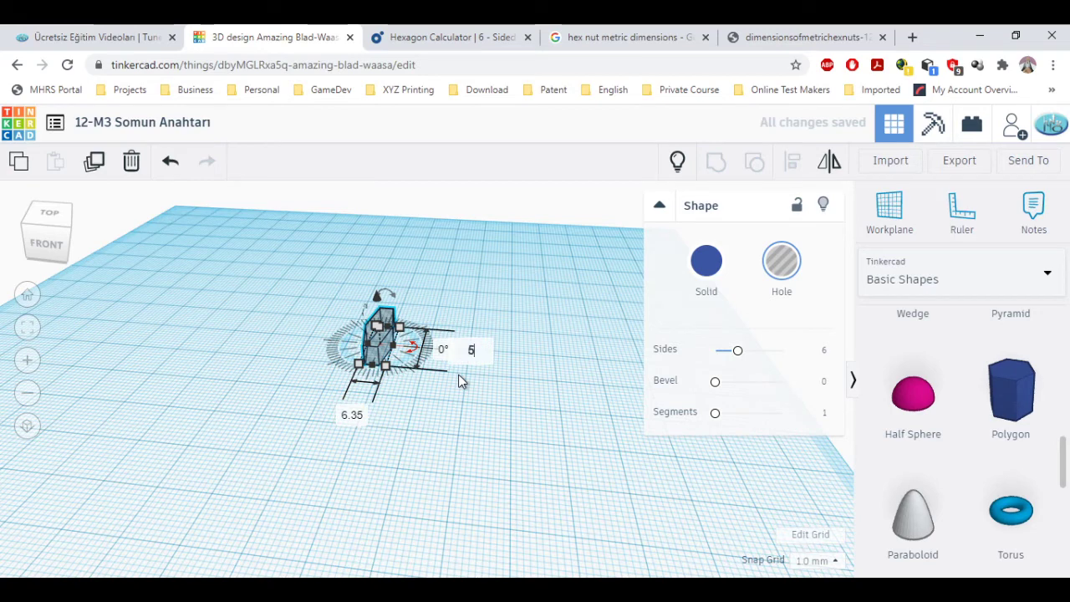
text(5.5)
key(Return)
click(425, 298)
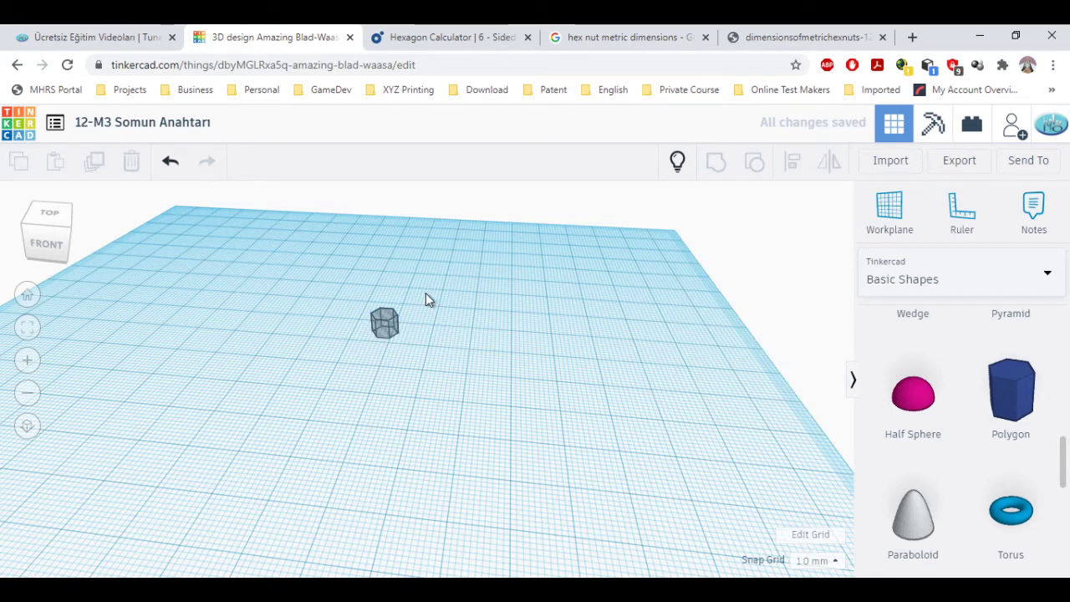
- Inspect the hexagonal hole up close and check its width and depth dimensions
right_drag(426, 298, 485, 333)
scroll(339, 355, up, 5)
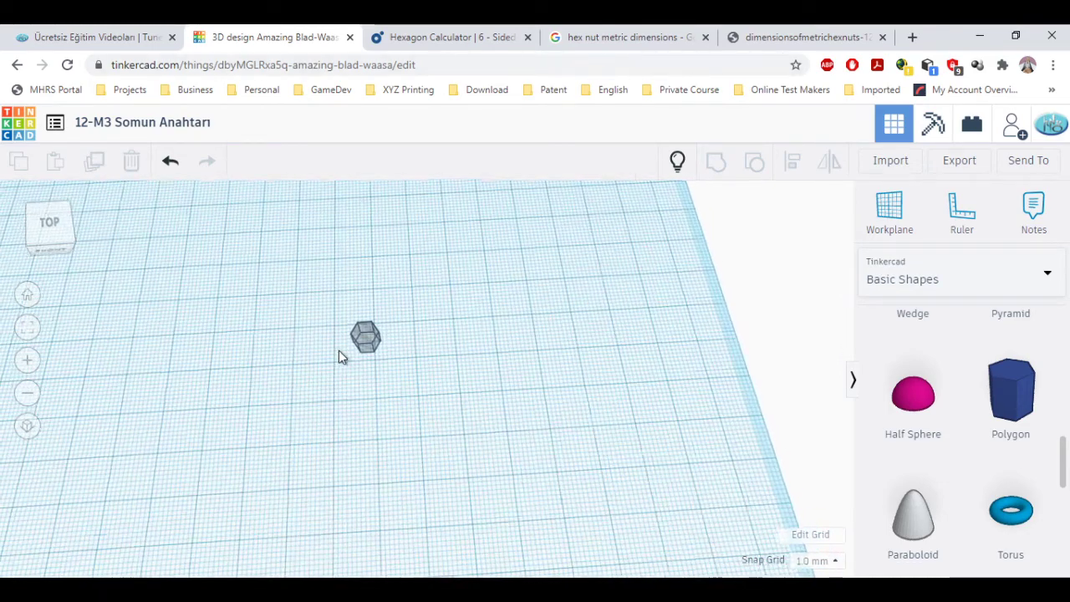
scroll(482, 390, down, 2)
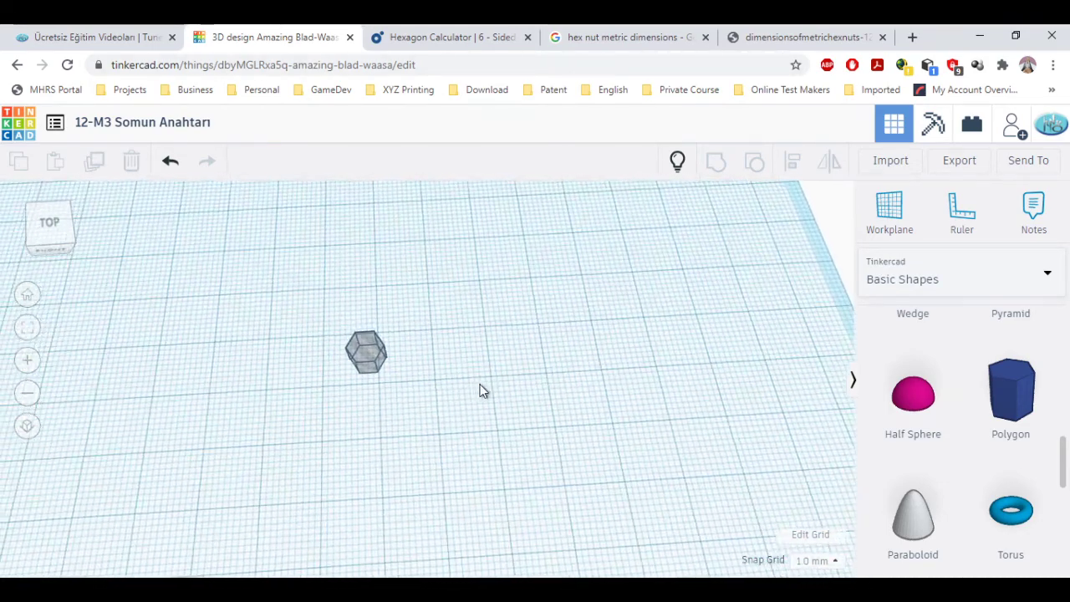
scroll(473, 388, down, 1)
scroll(456, 383, down, 1)
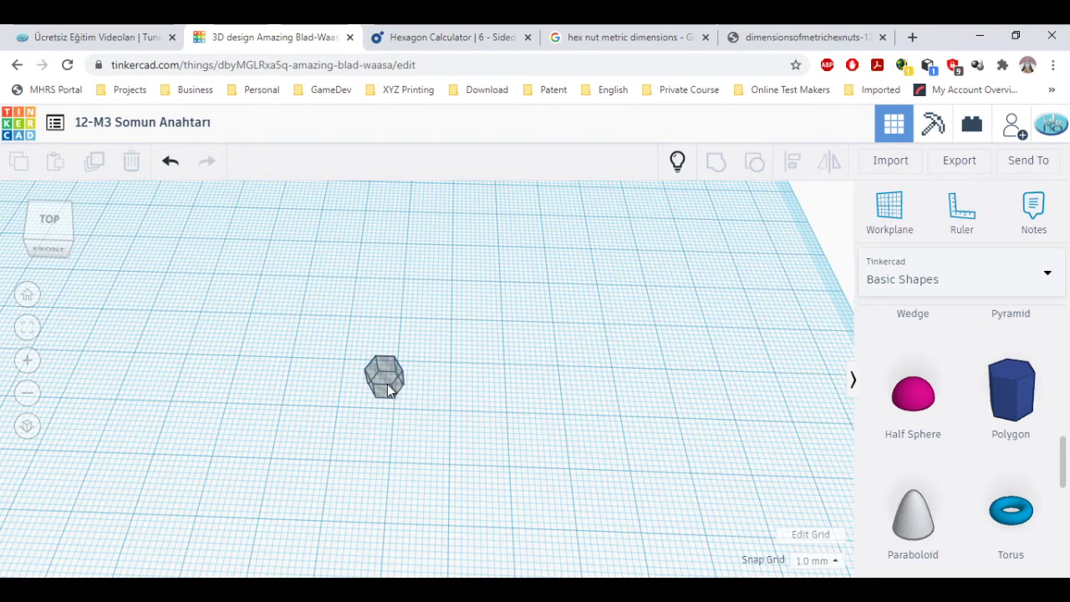
click(387, 393)
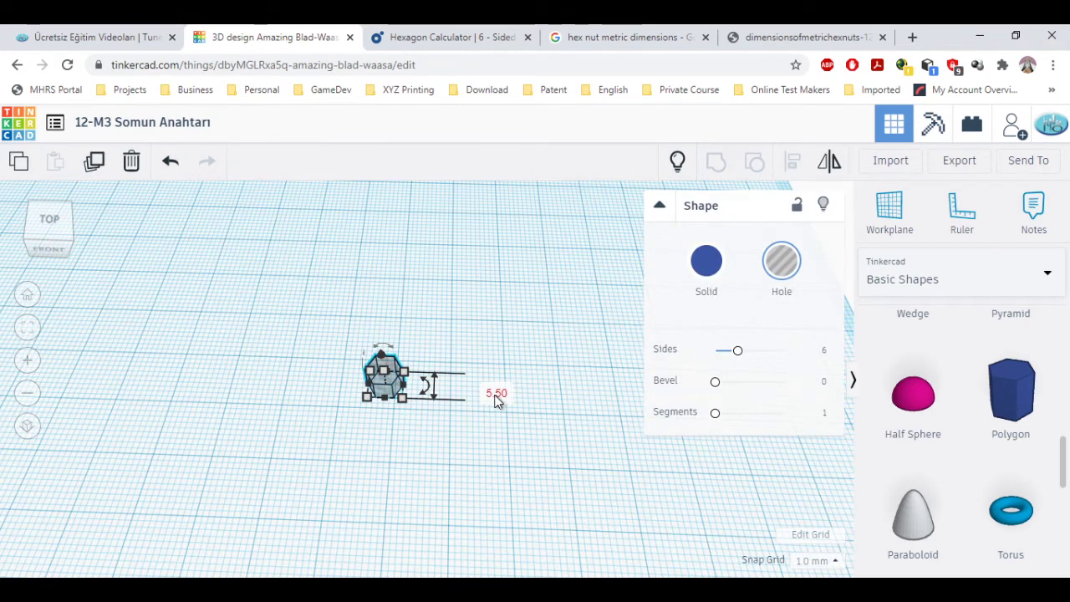
mouse_move(401, 399)
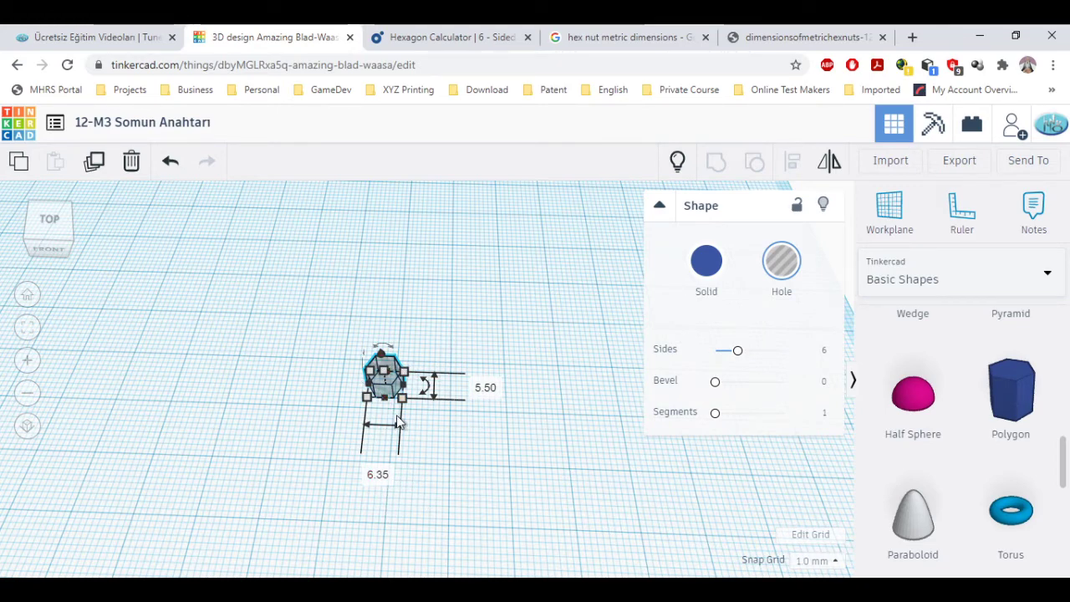
- Compare the hexagonal hole's dimensions with the M3 row of the metric hex nut table and the diagonals in the Hexagon Calculator
click(741, 37)
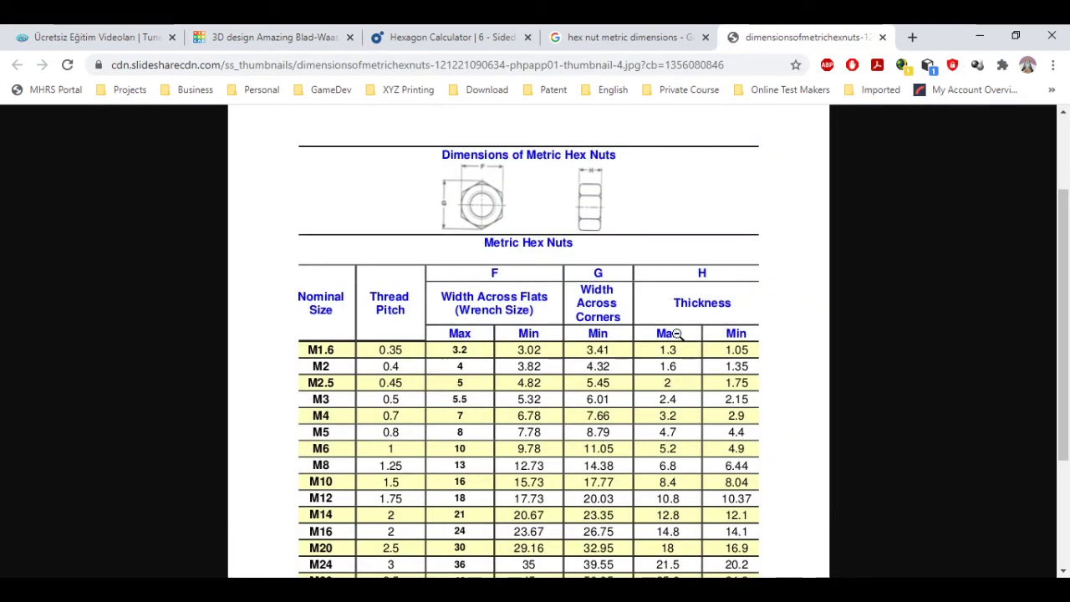
scroll(649, 359, down, 2)
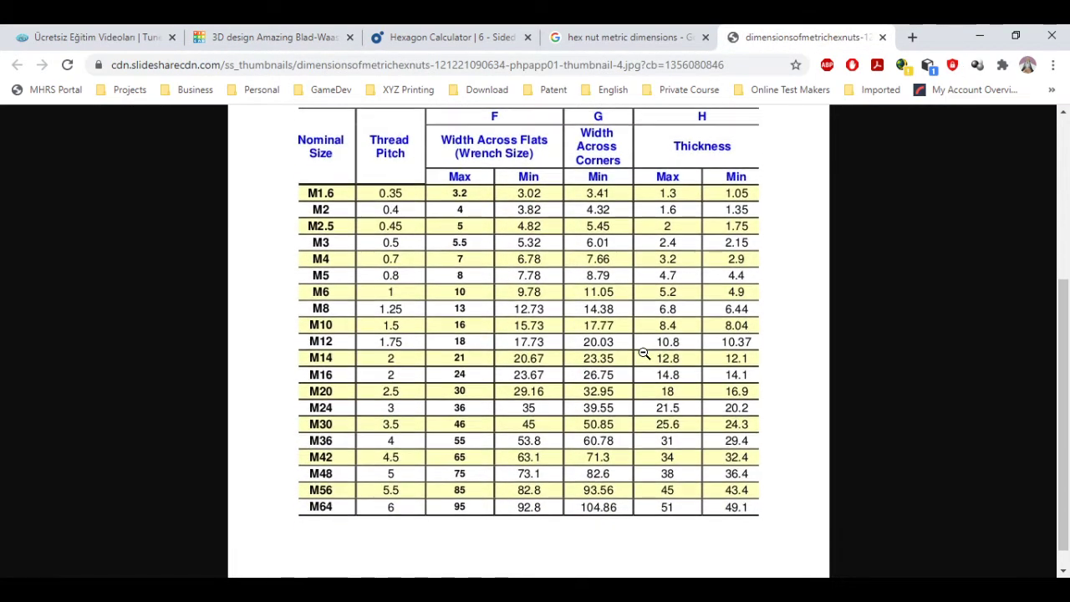
scroll(644, 354, up, 3)
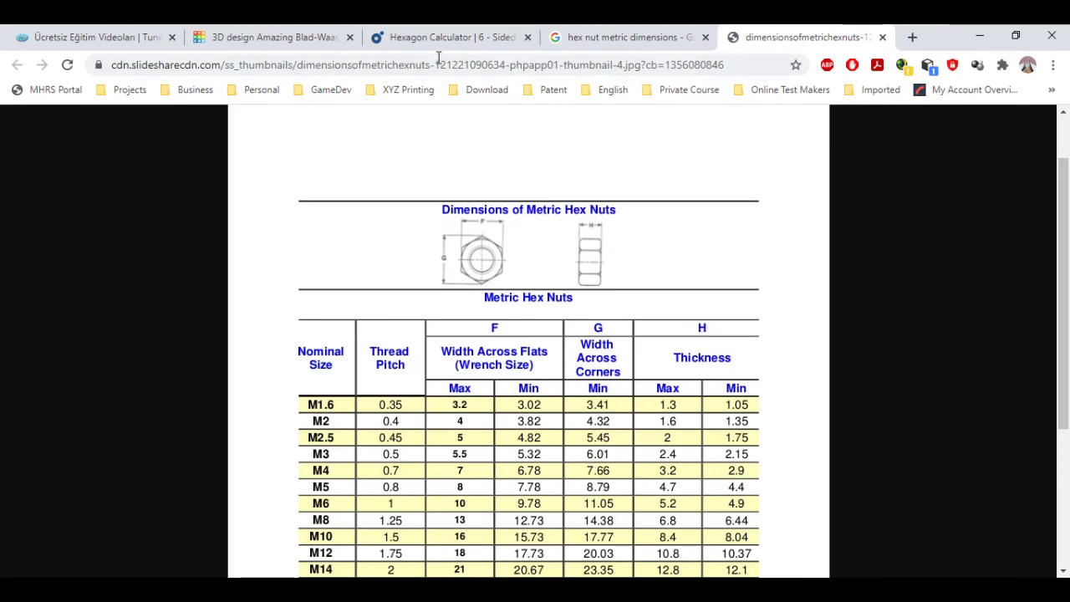
click(422, 37)
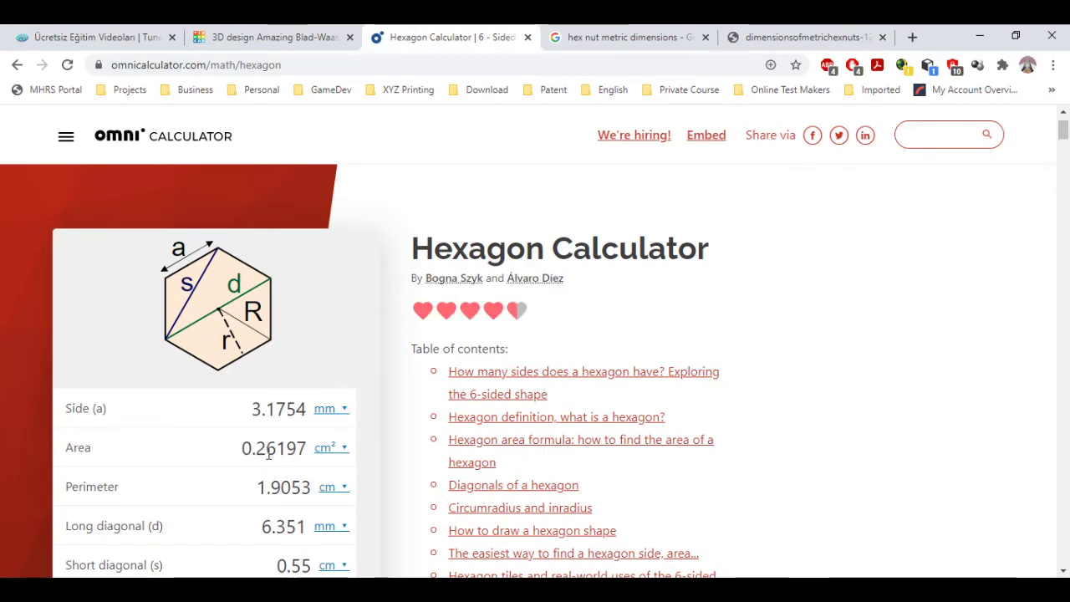
click(278, 37)
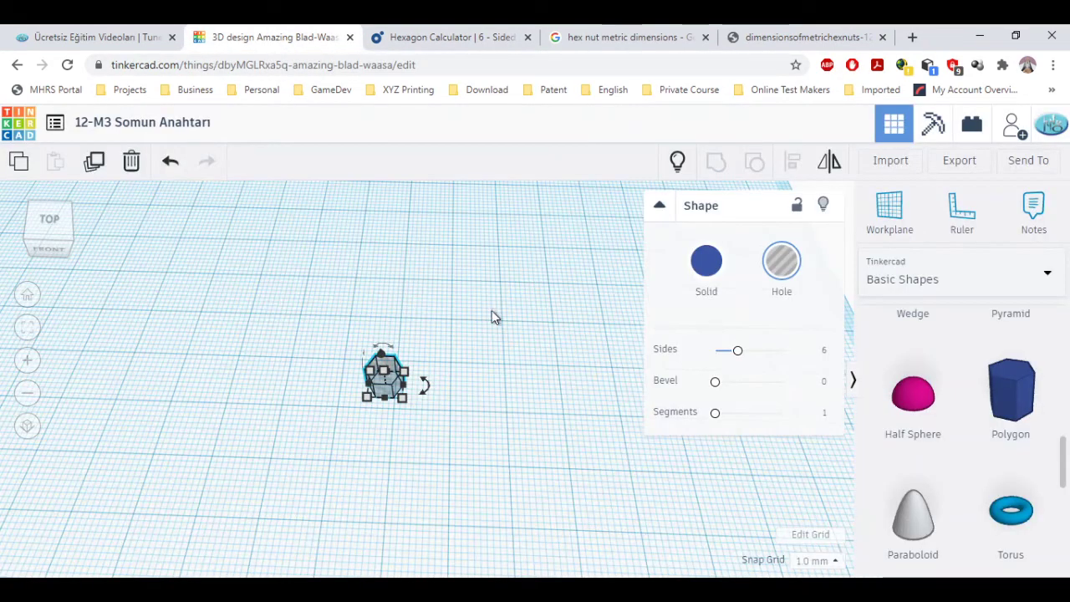
click(402, 397)
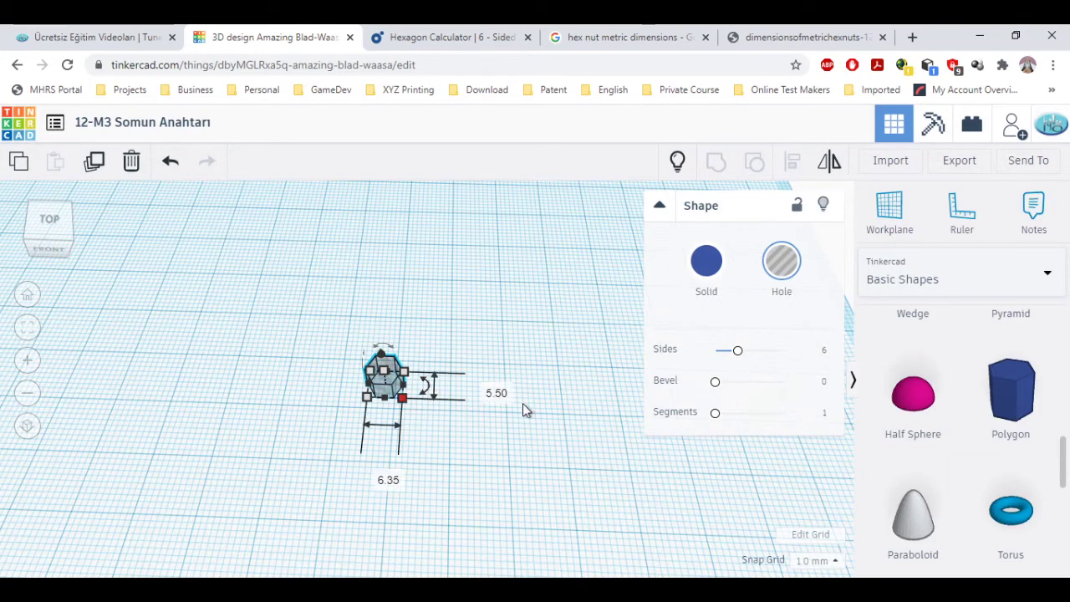
- Add a solid orange Cylinder beside the hexagonal hole and set its height to 3 mm
scroll(999, 400, up, 1)
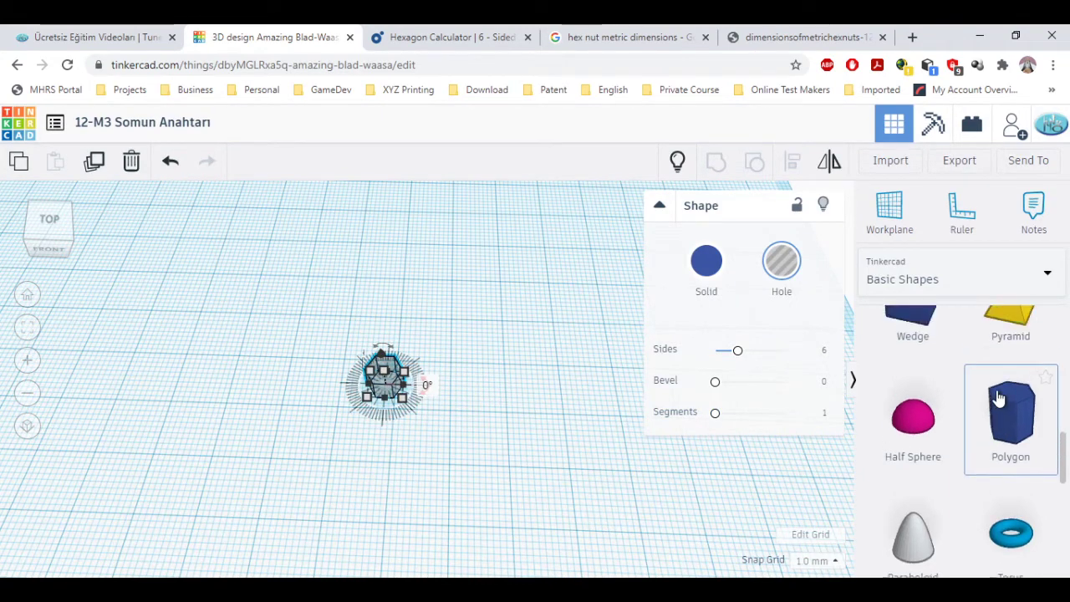
scroll(999, 399, up, 8)
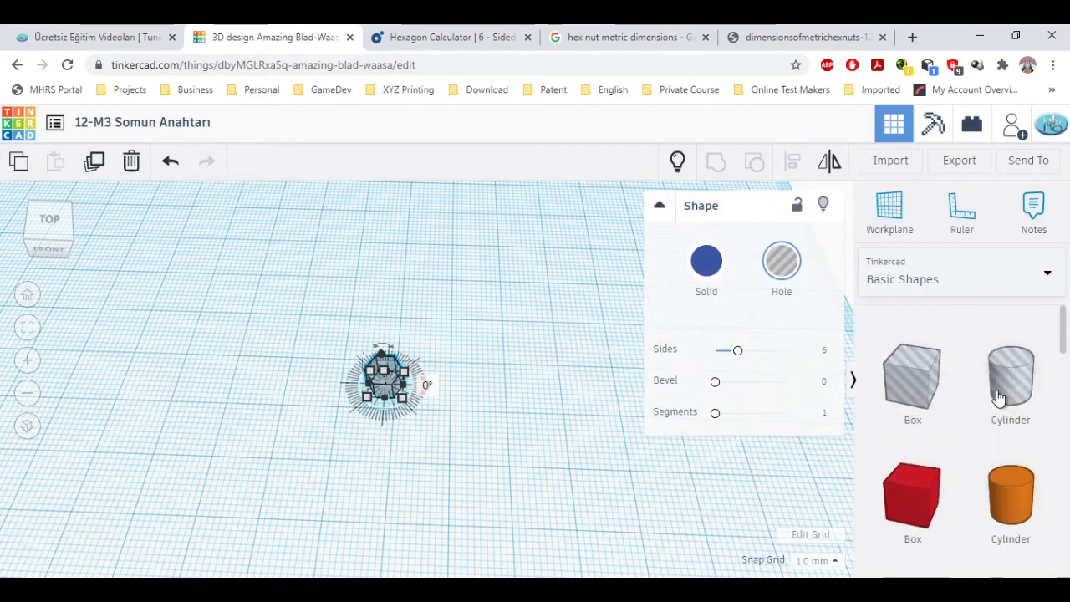
drag(988, 510, 498, 374)
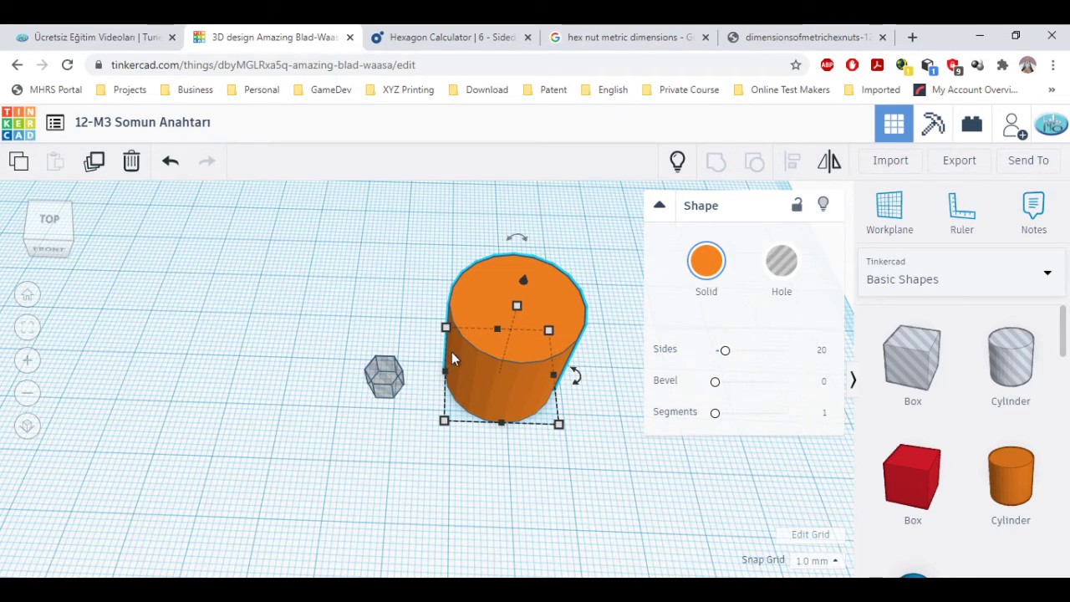
click(517, 305)
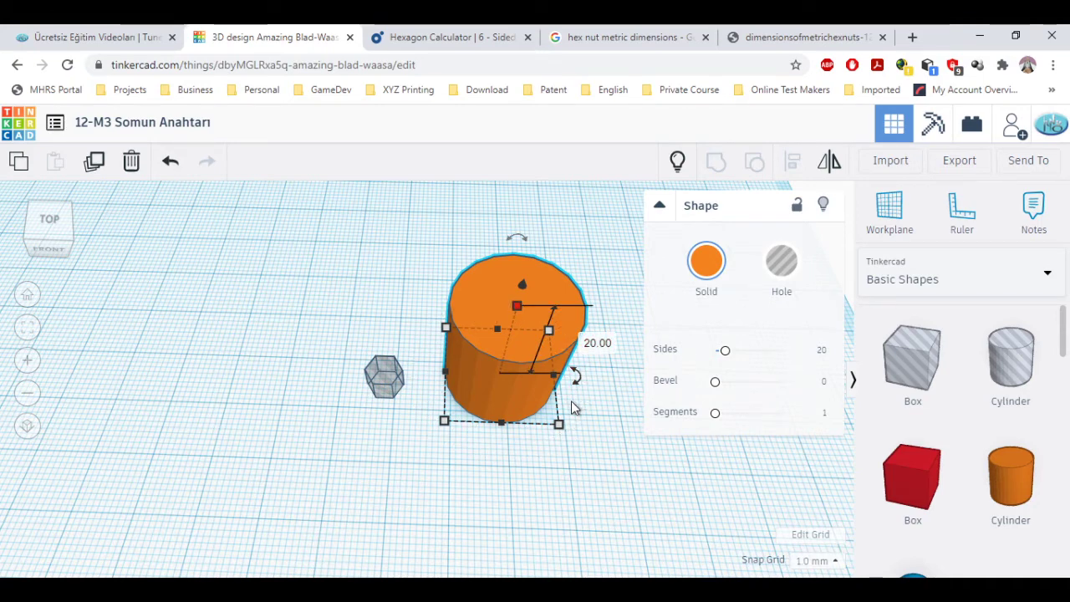
click(595, 342)
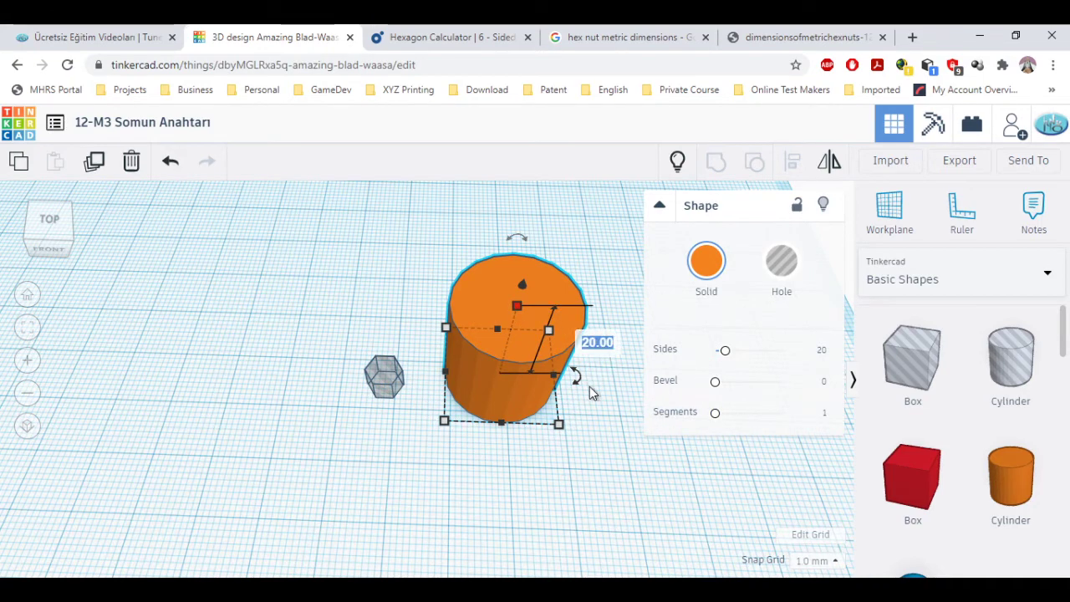
text(3)
key(Return)
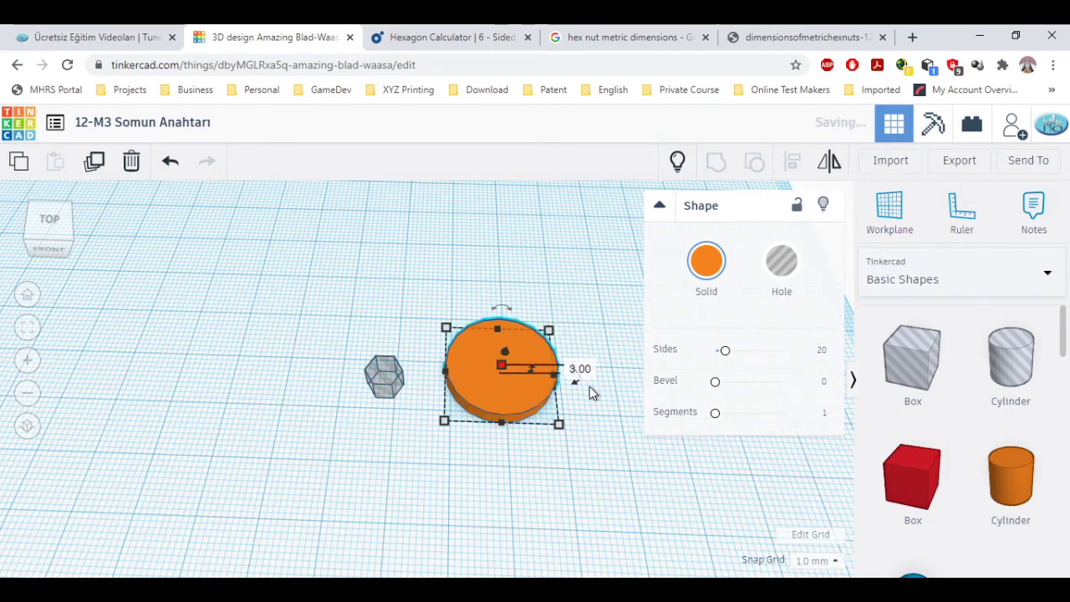
- Set the orange cylinder's number of sides to 18
click(820, 352)
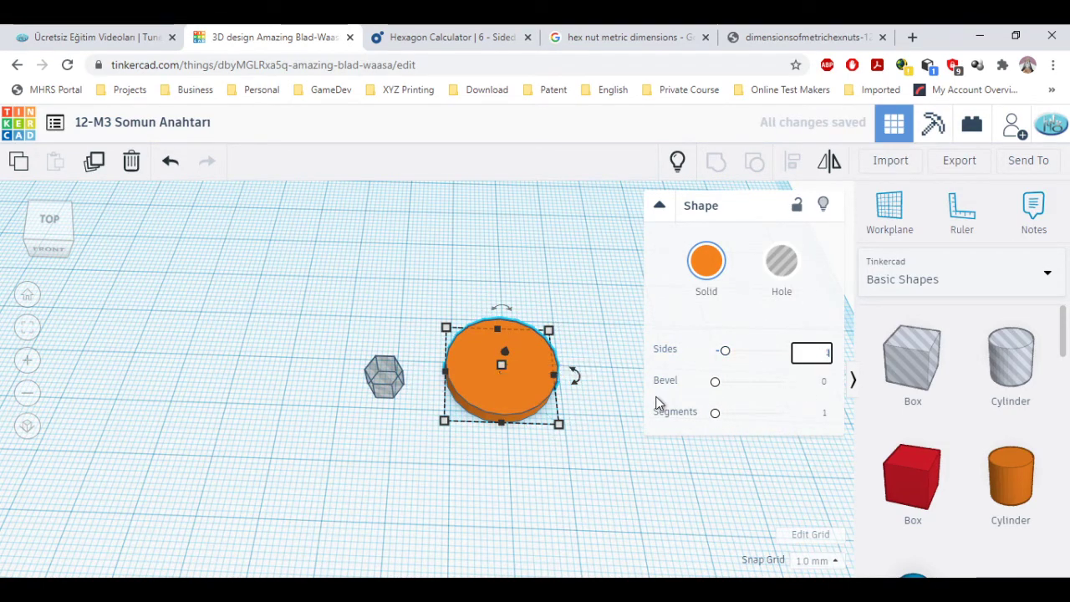
text(18)
key(Return)
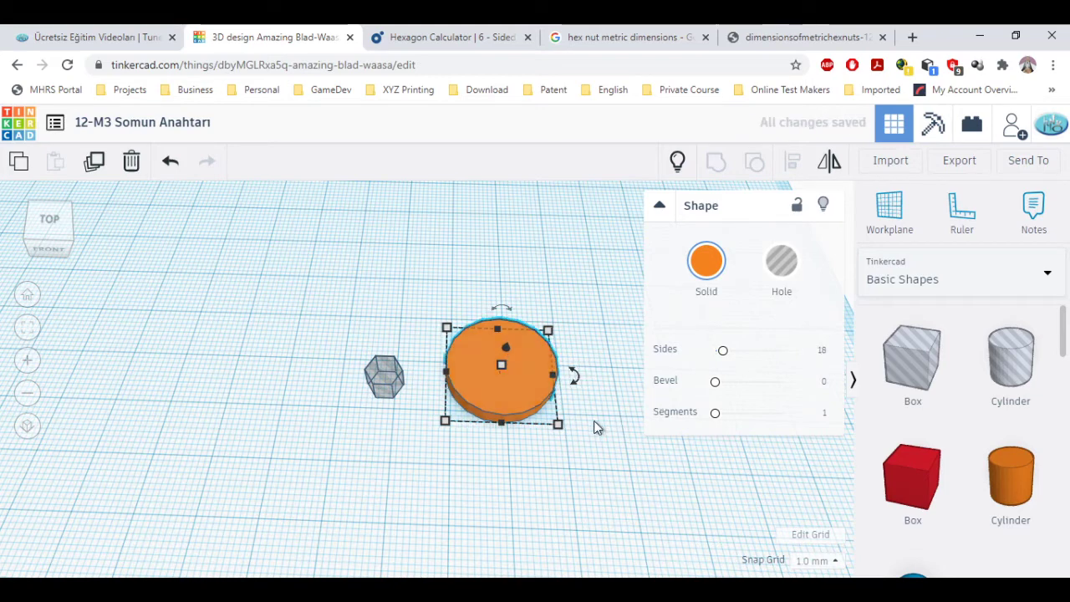
right_drag(595, 425, 585, 401)
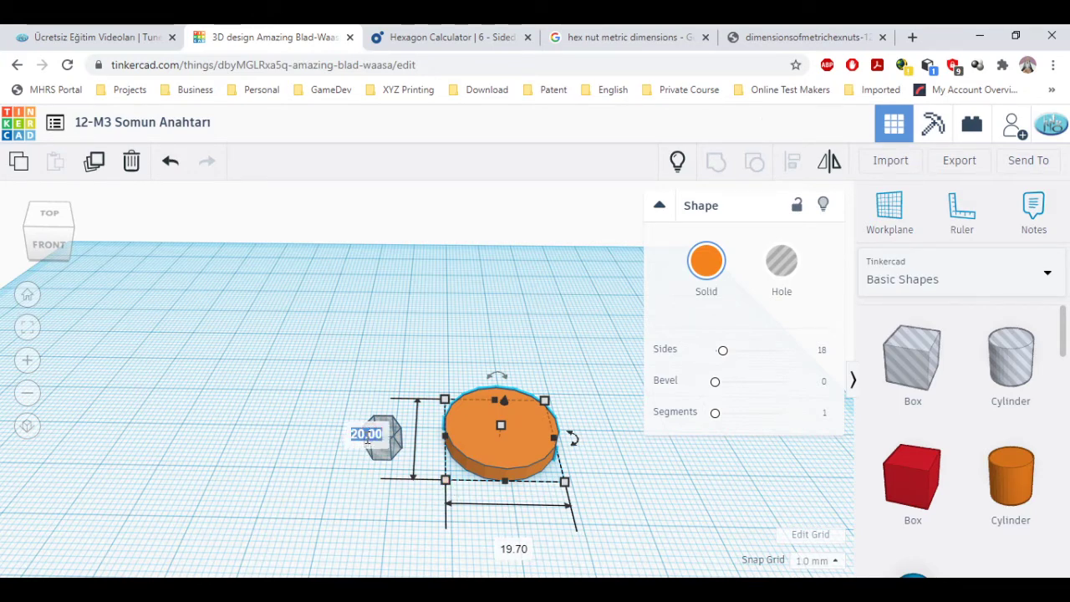
- Set the orange cylinder's width and depth to 10.35 mm each
text(10.35)
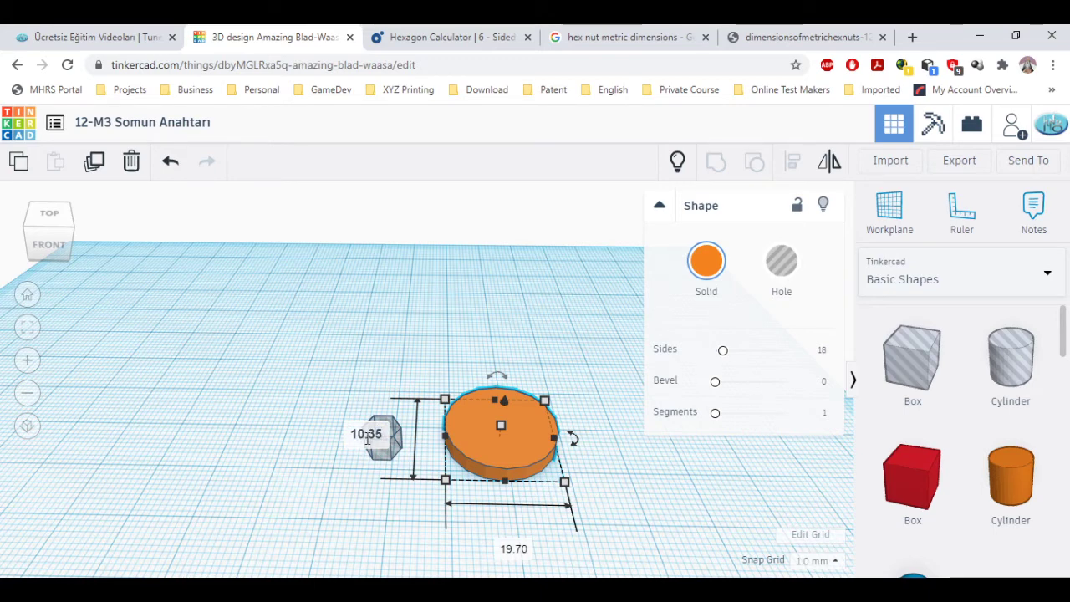
key(Tab)
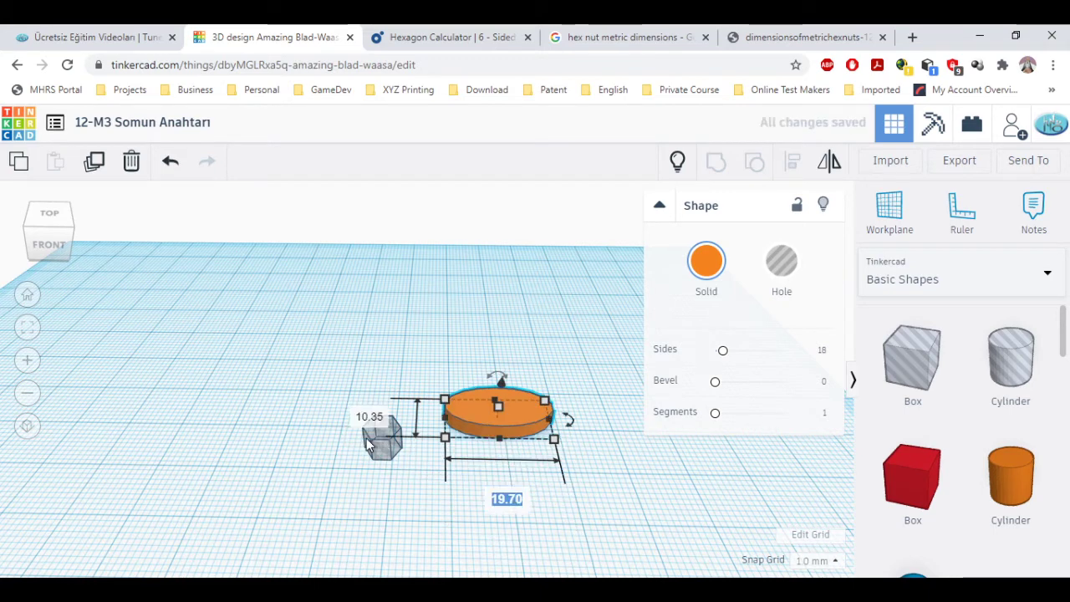
text(10.35)
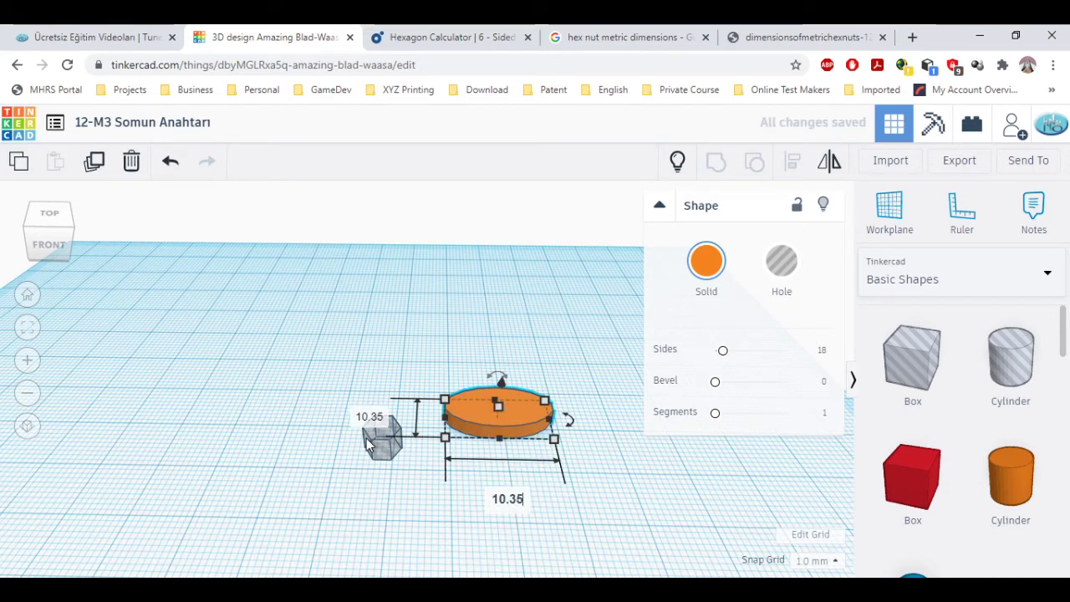
key(Return)
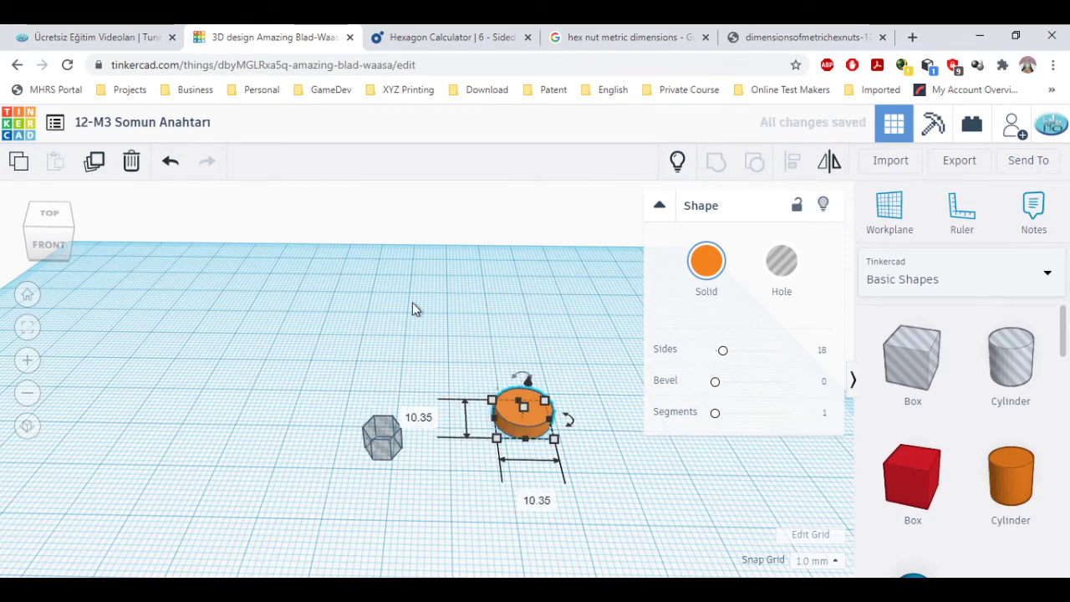
click(459, 351)
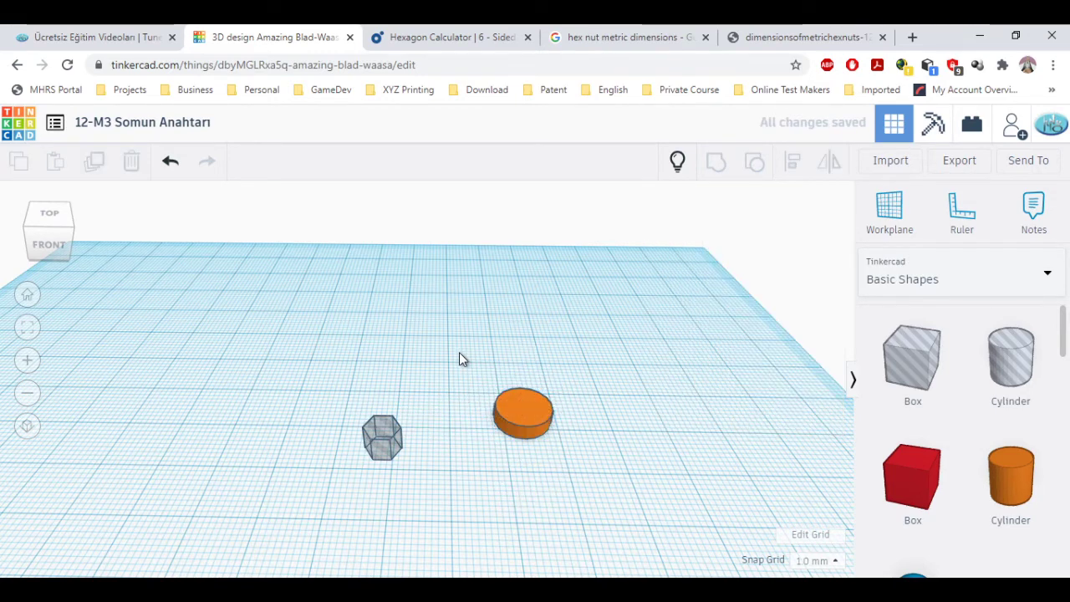
- Align the orange cylinder to the fixed hexagonal hole, centred front to back and with their left edges flush
click(534, 413)
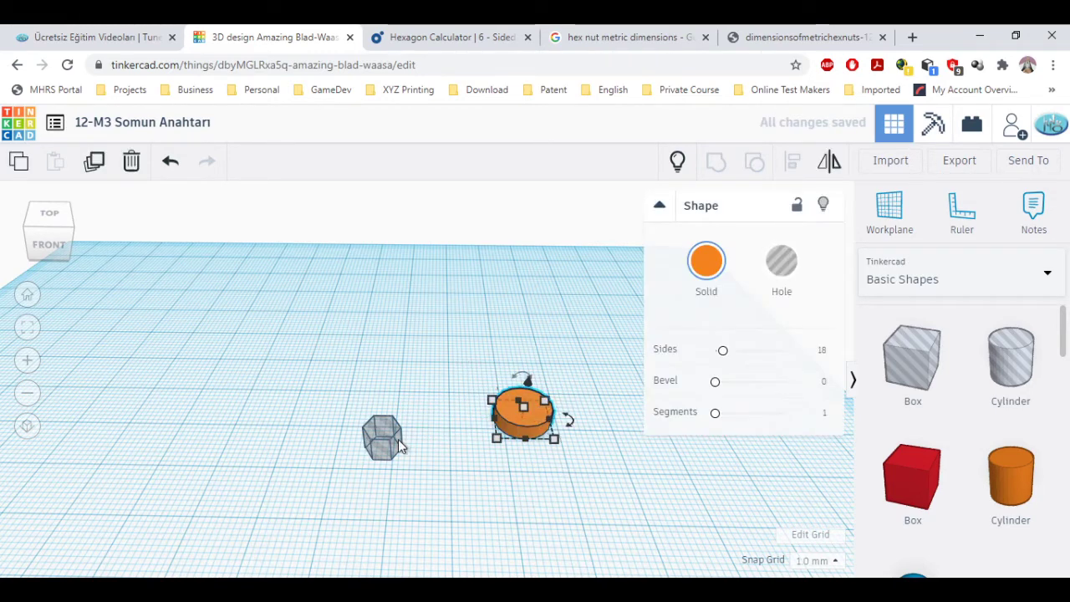
click(398, 434)
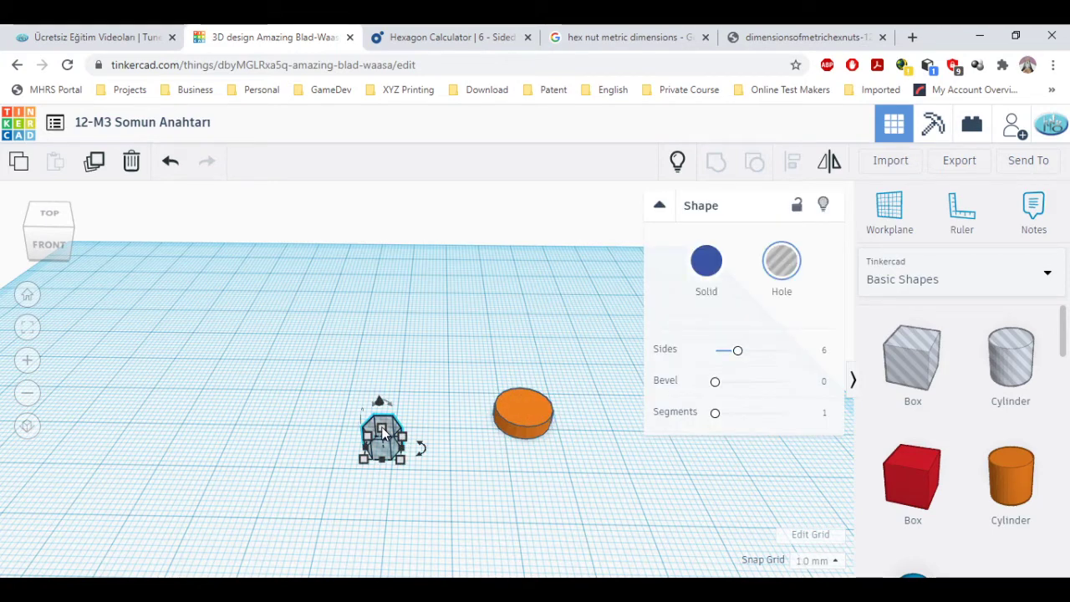
click(523, 407)
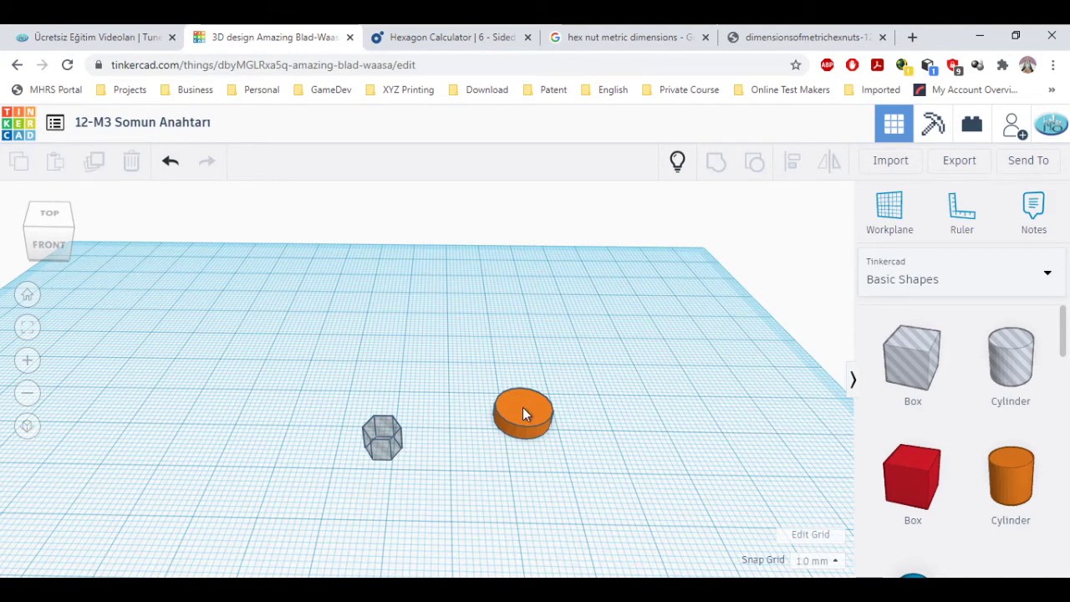
shift+click(386, 431)
click(791, 164)
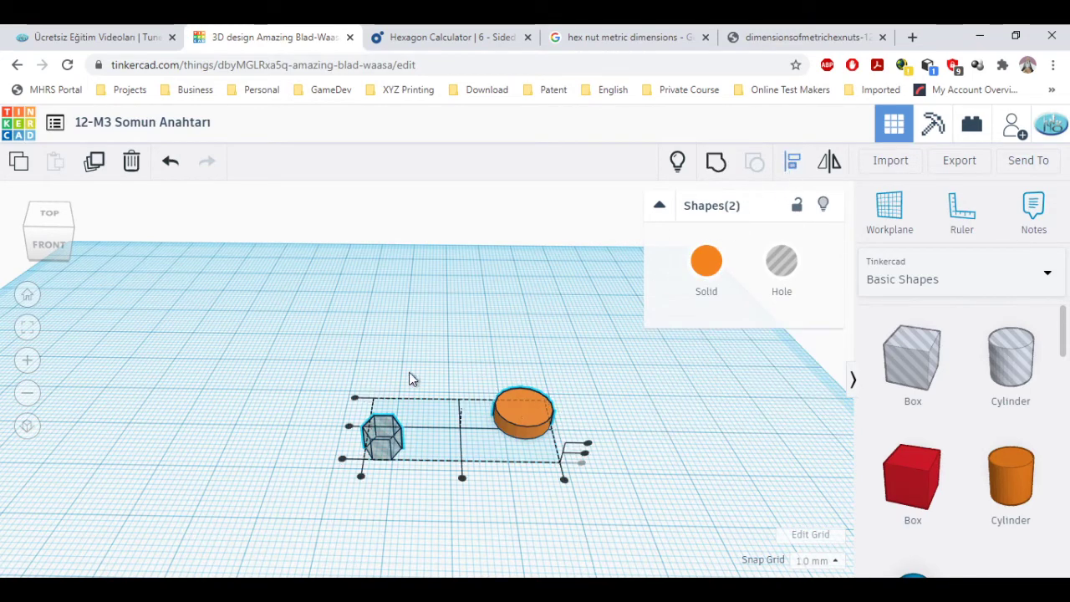
click(387, 437)
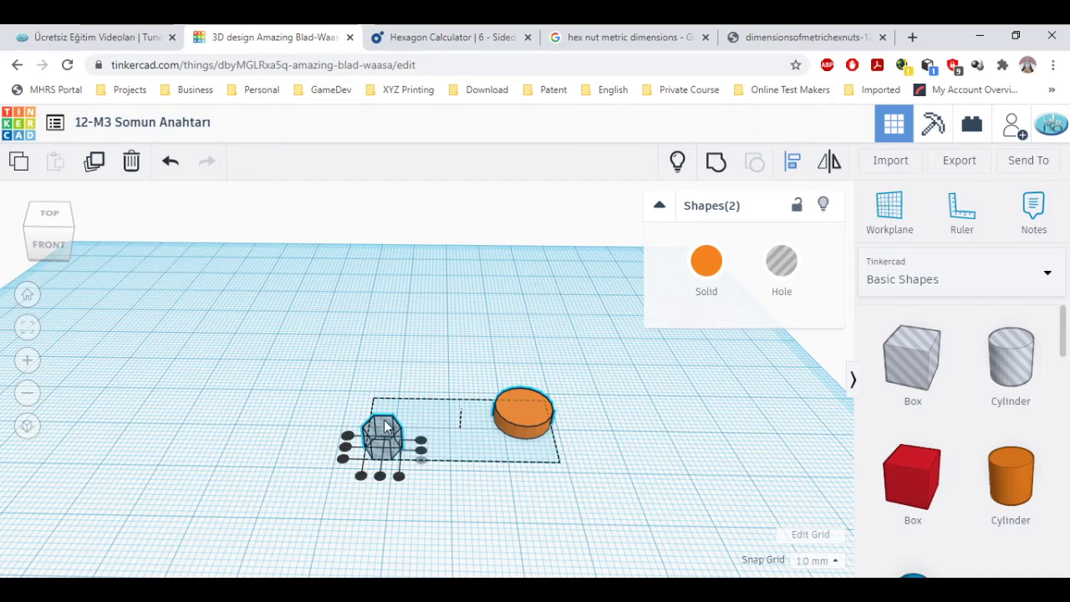
click(380, 478)
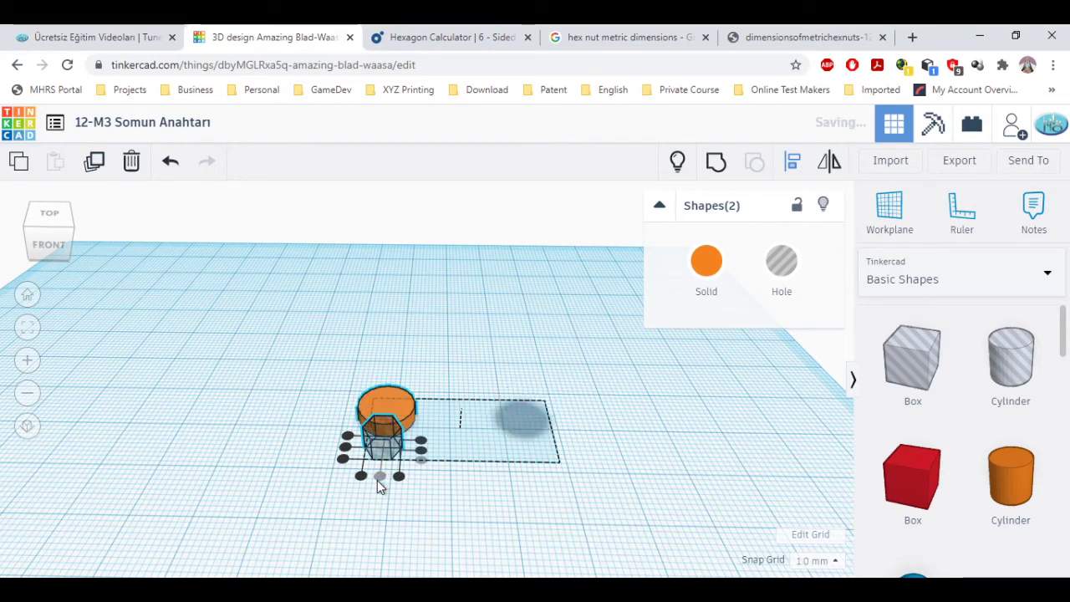
click(348, 449)
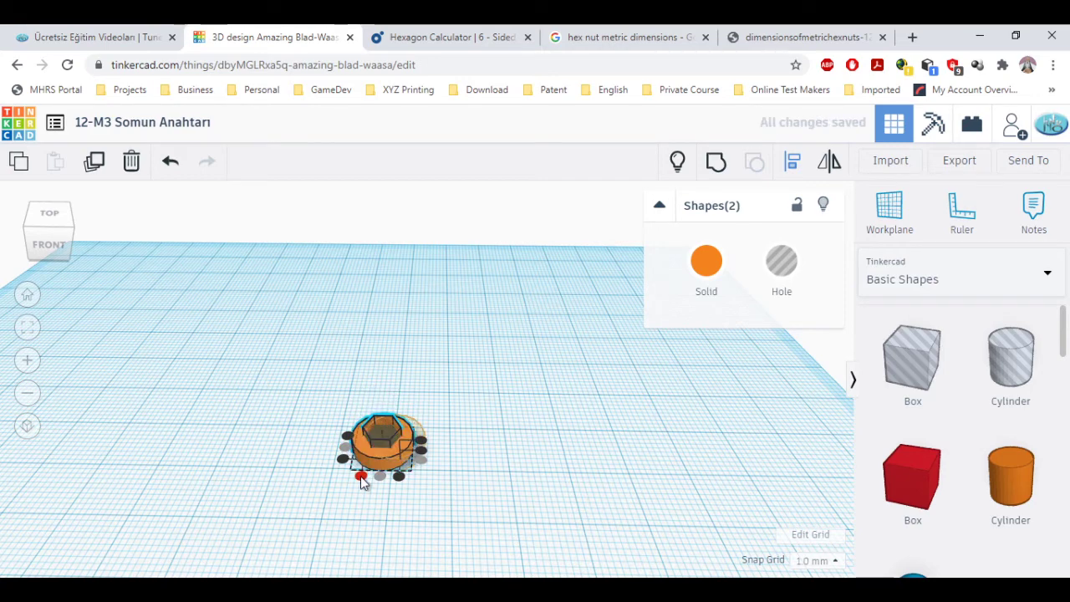
click(361, 476)
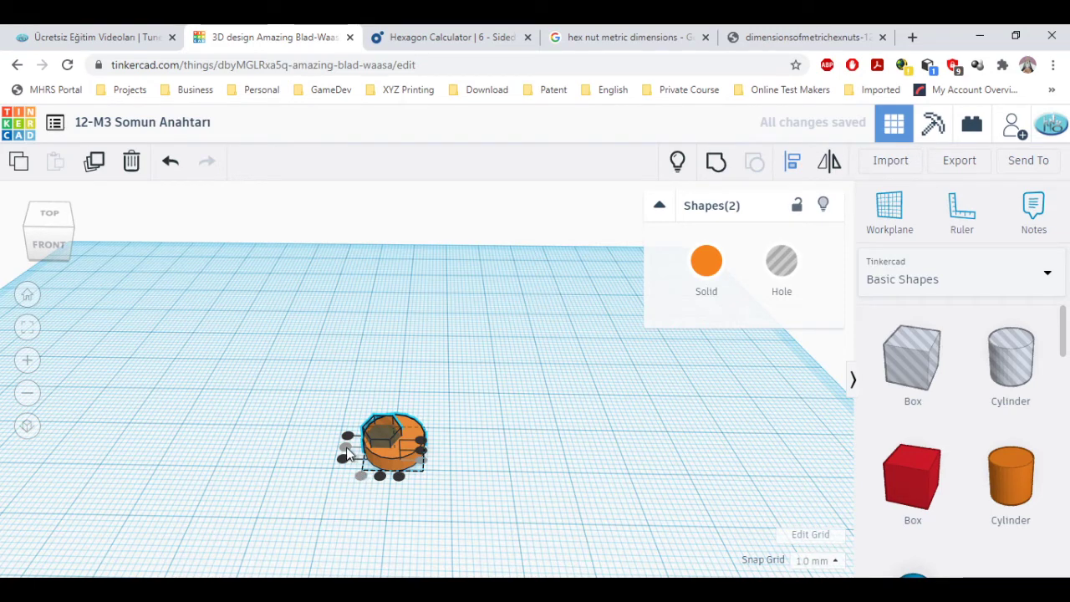
click(392, 352)
right_drag(392, 352, 439, 418)
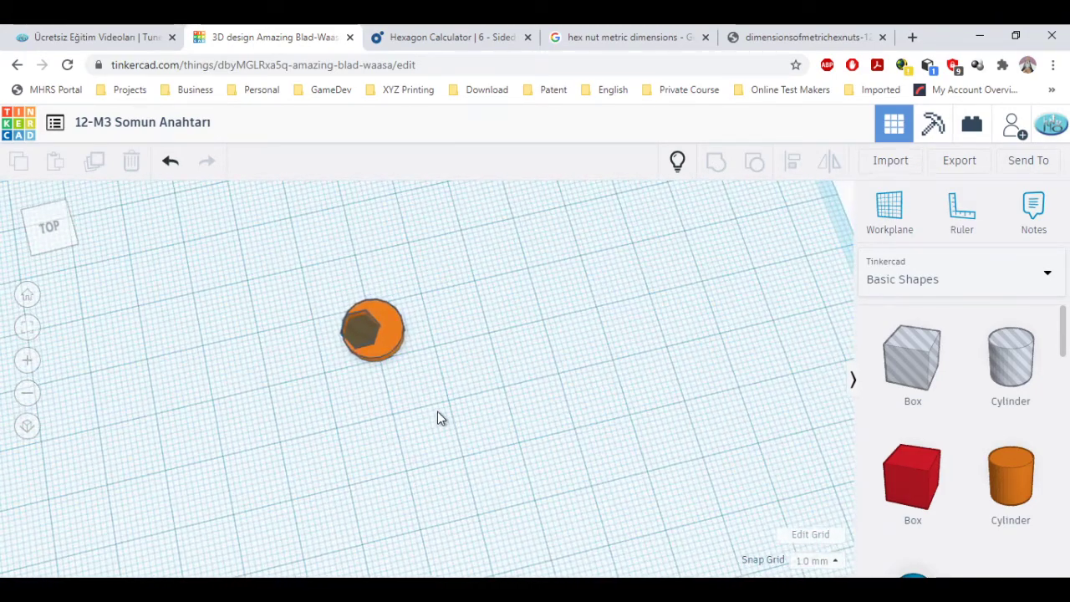
- Examine the hexagon's position at the cylinder's edge and consult the Hexagon Calculator diagram and the metric hex nut dimension table
click(391, 338)
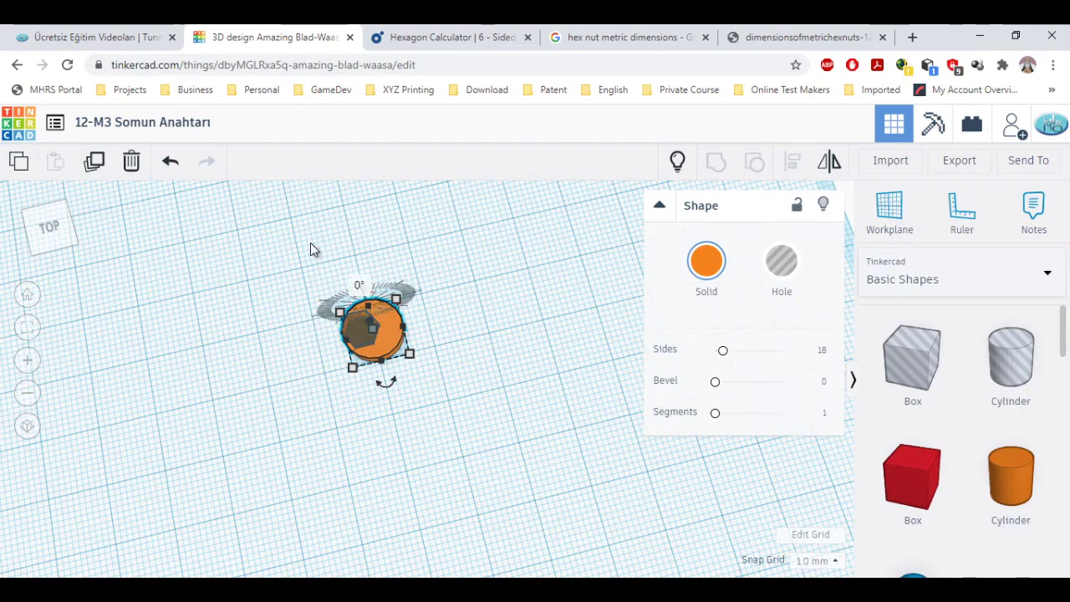
right_drag(311, 244, 340, 395)
right_drag(276, 370, 333, 378)
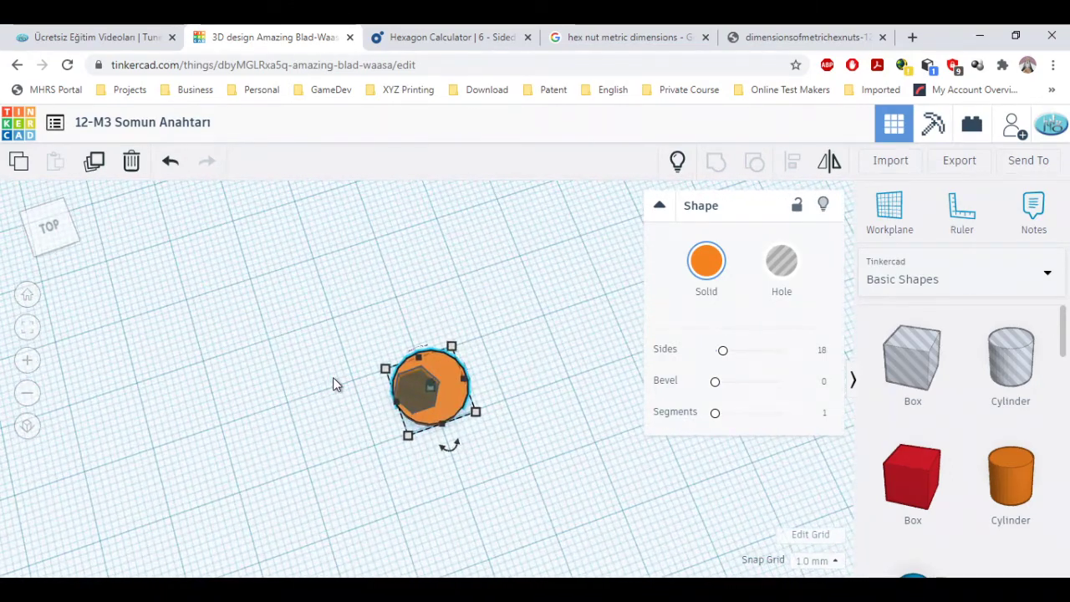
scroll(427, 392, up, 2)
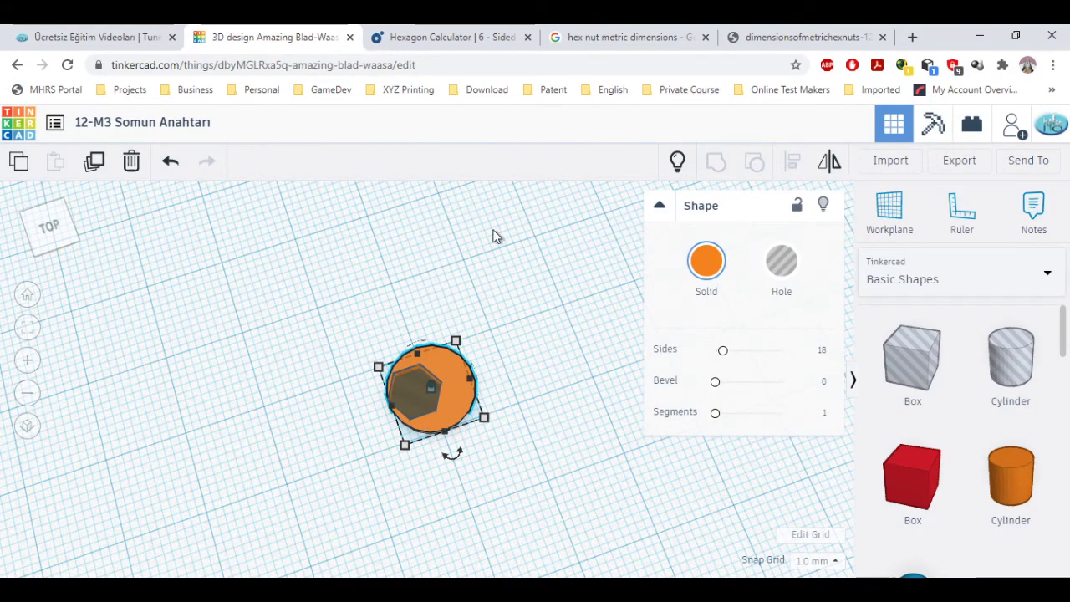
click(451, 37)
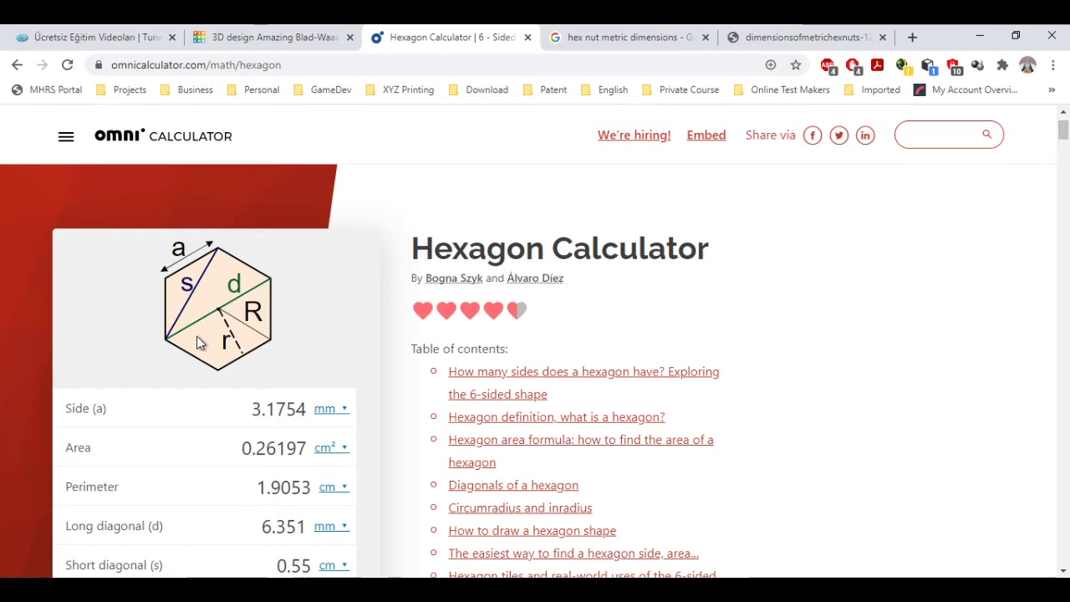
click(290, 36)
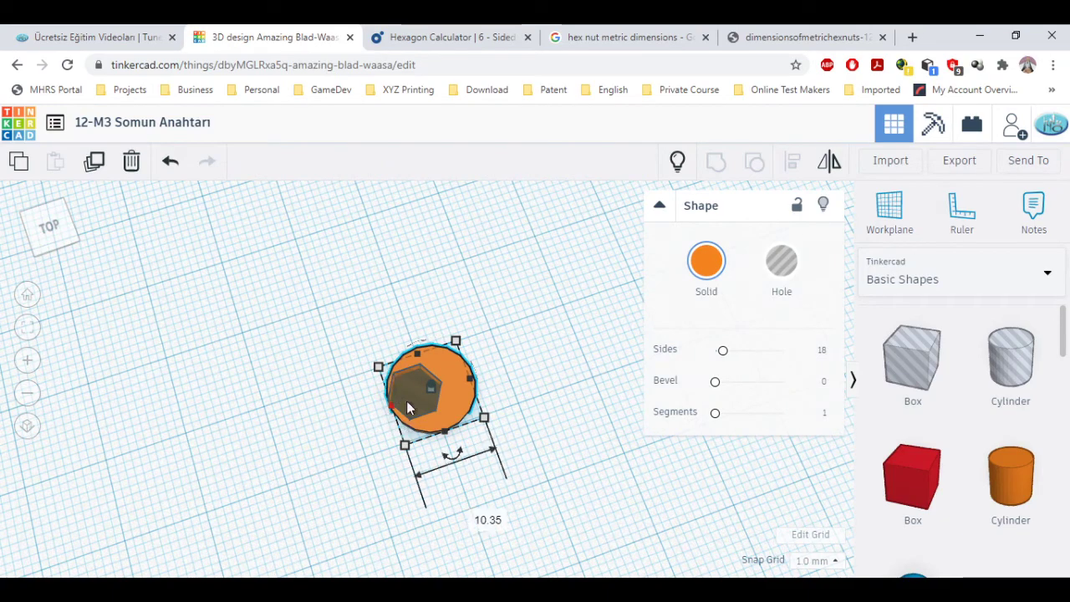
click(582, 37)
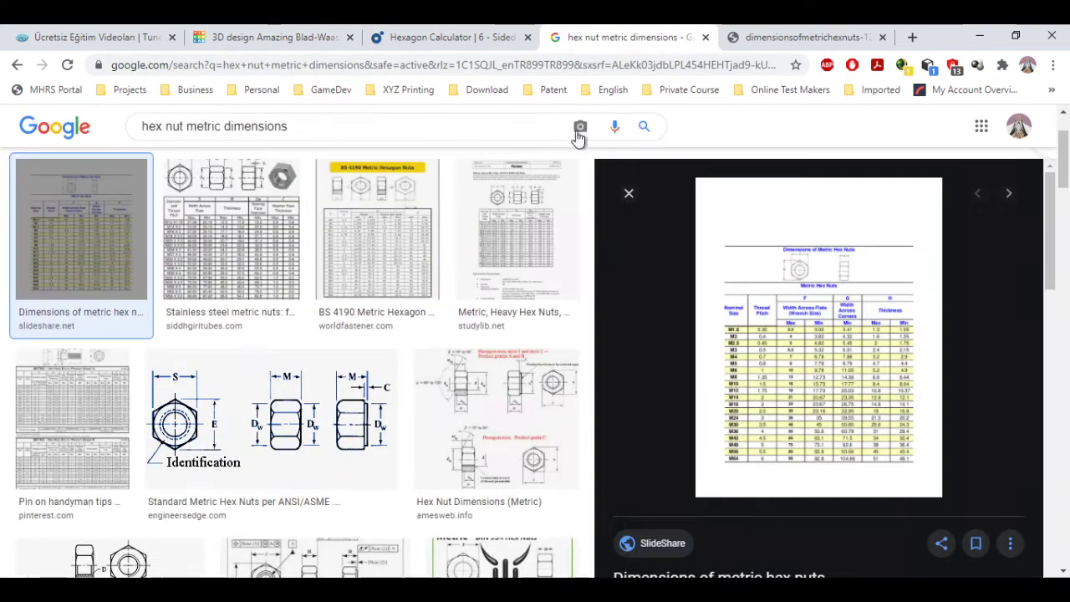
click(443, 36)
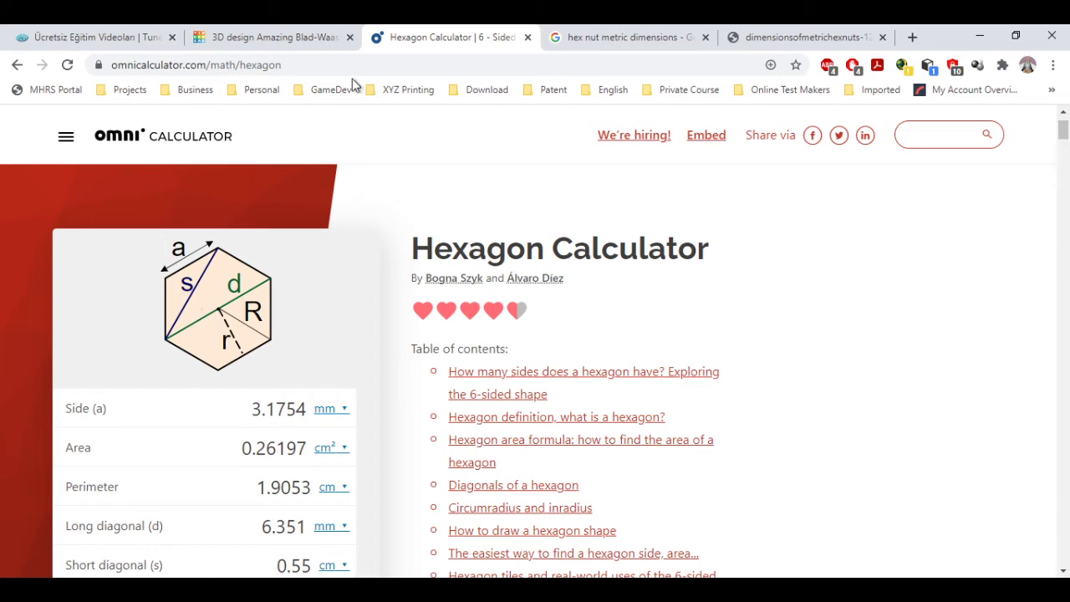
click(262, 38)
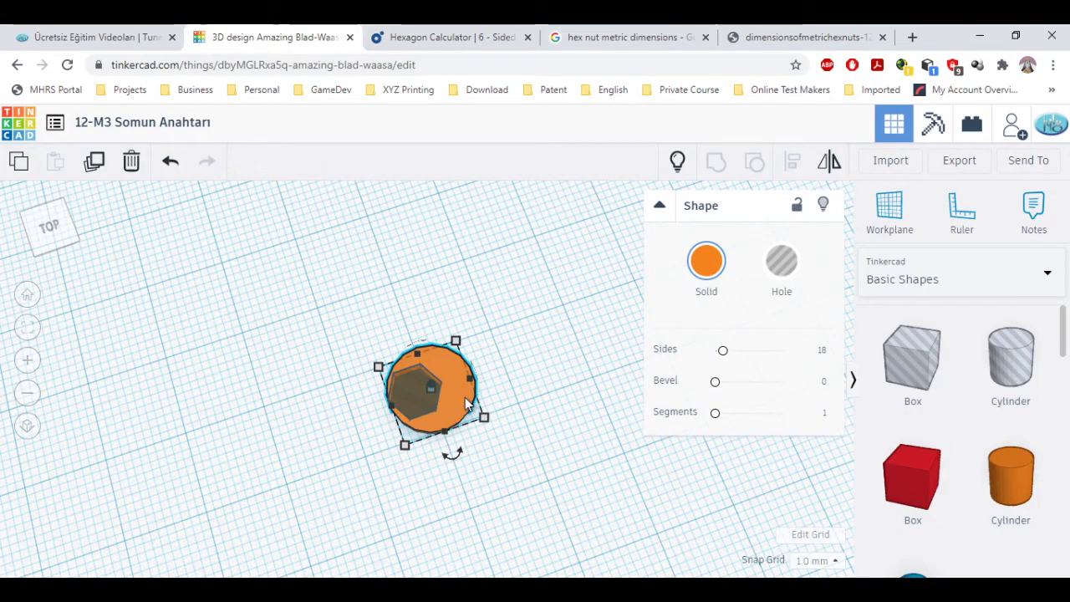
- Shift the orange cylinder 1.35 mm sideways so the hexagonal hole protrudes beyond its left edge
drag(466, 398, 469, 401)
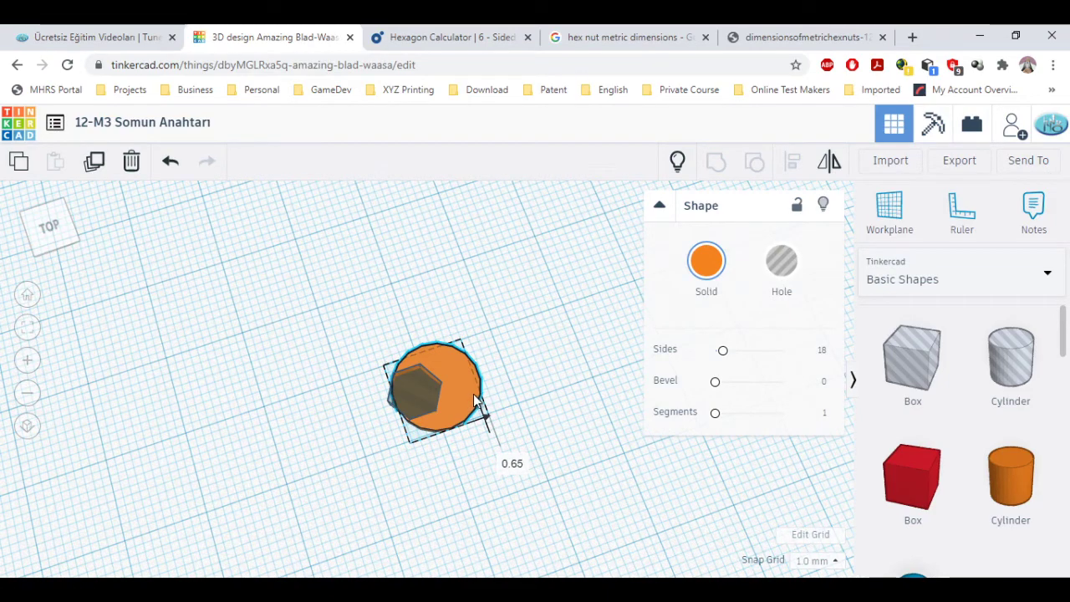
key(Right)
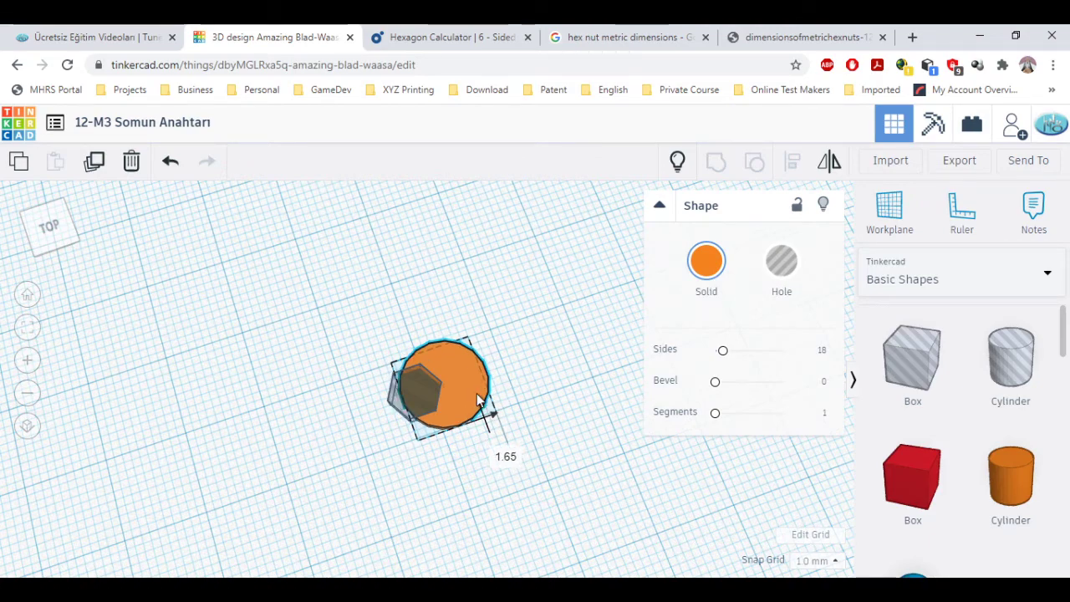
click(506, 459)
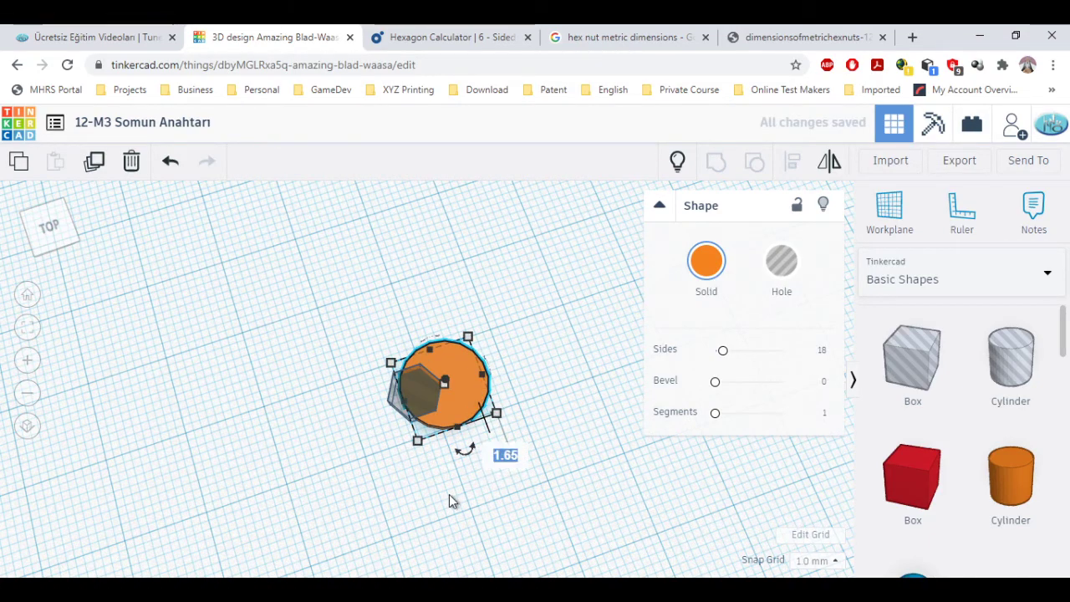
text(1.35)
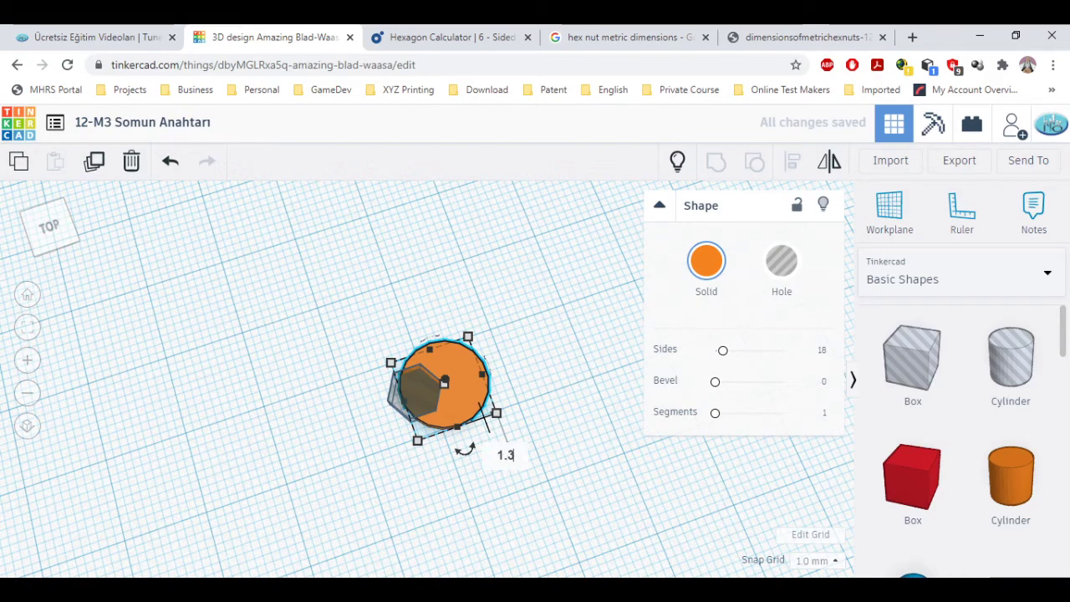
key(Return)
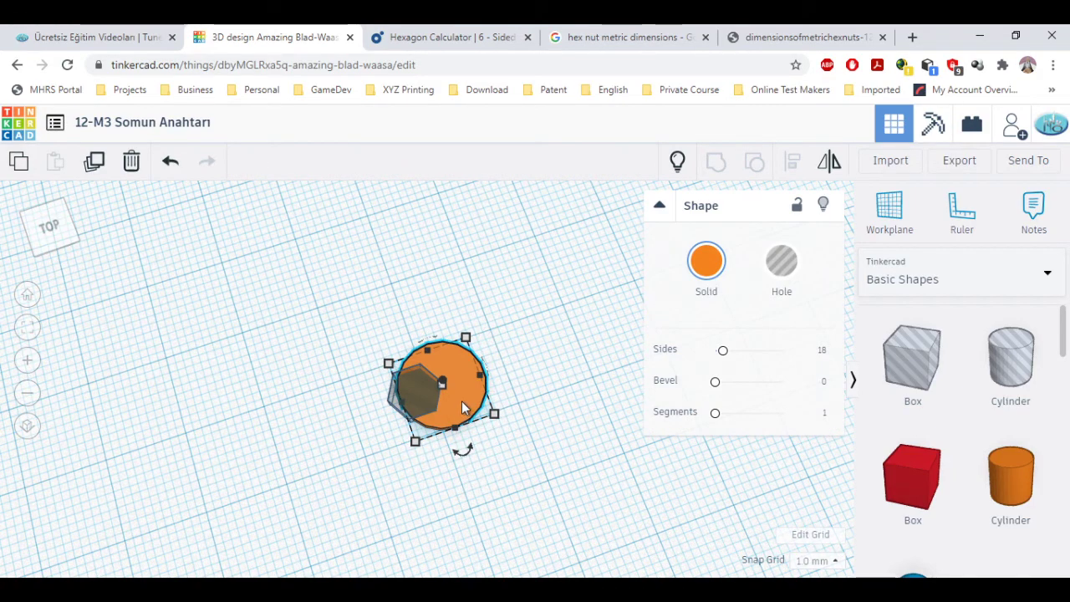
- Shift the orange cylinder back toward the hexagonal hole by -0.40 mm and check the overlap
drag(469, 401, 472, 405)
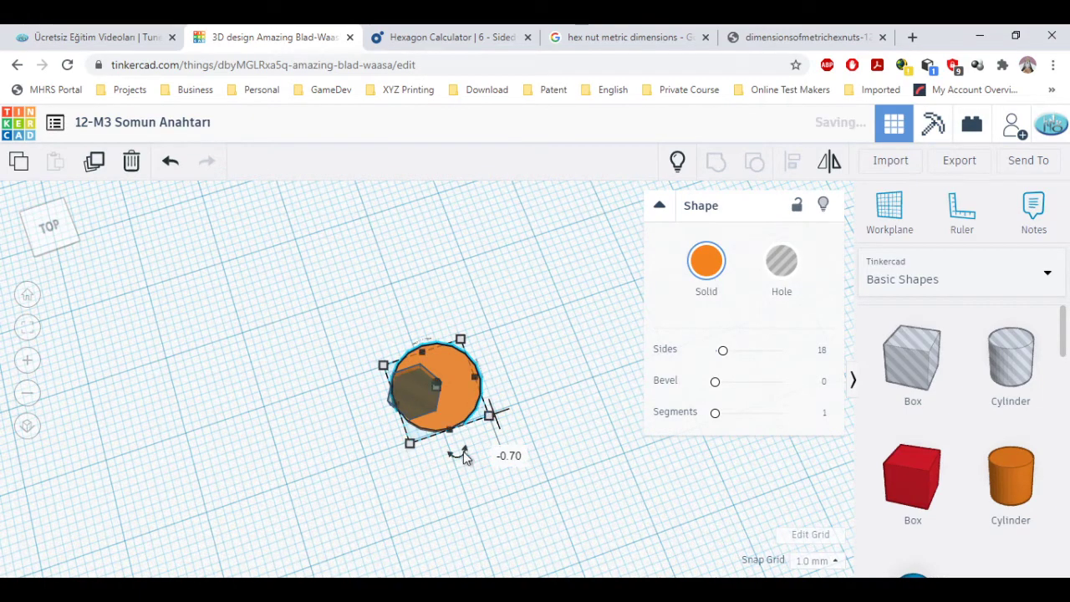
click(508, 457)
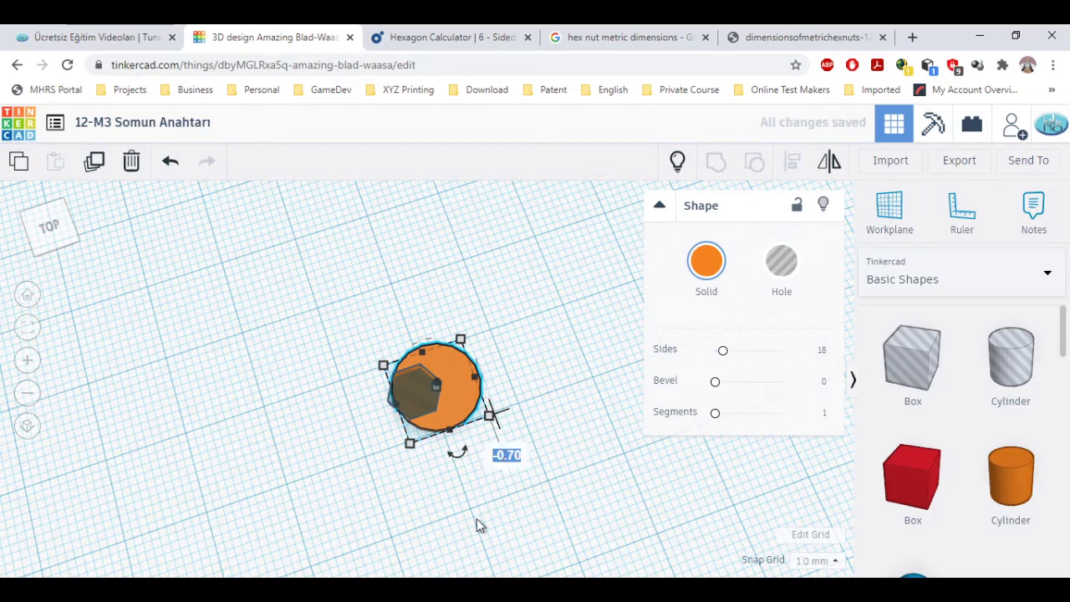
text(-)
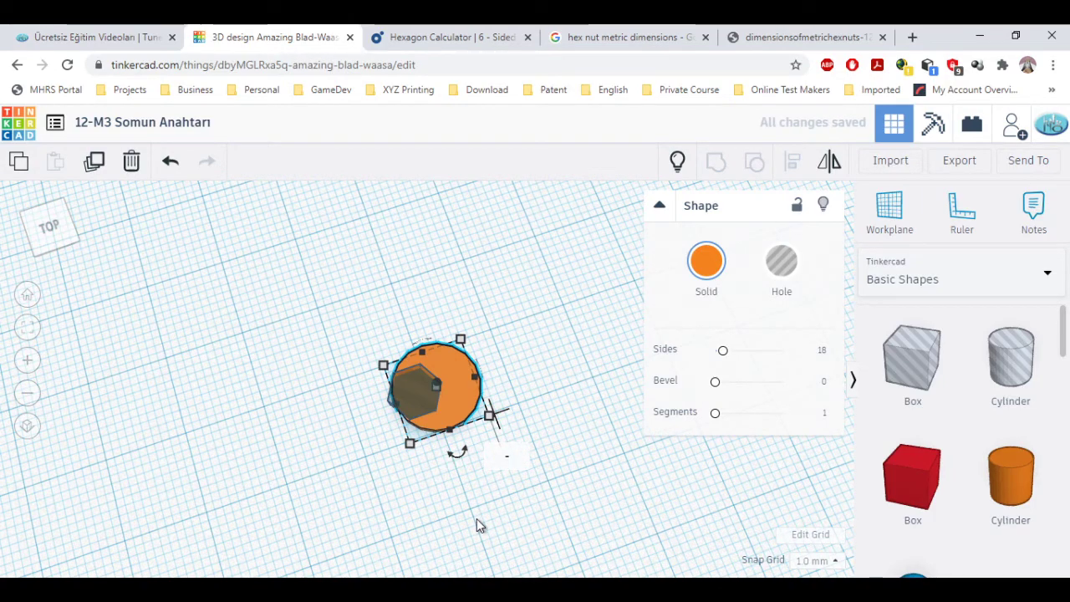
text(0.4)
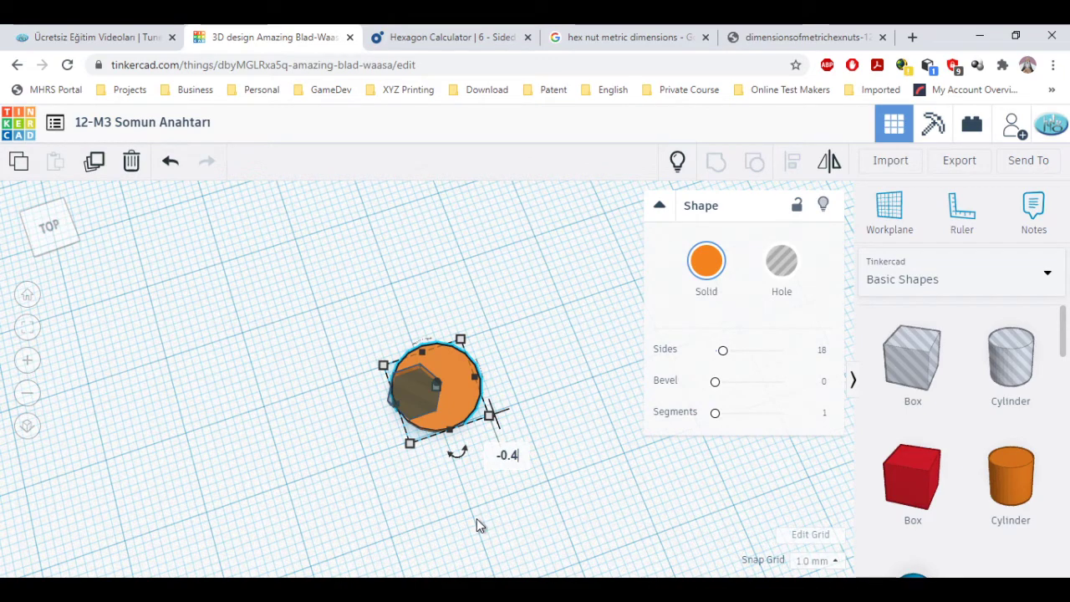
key(Return)
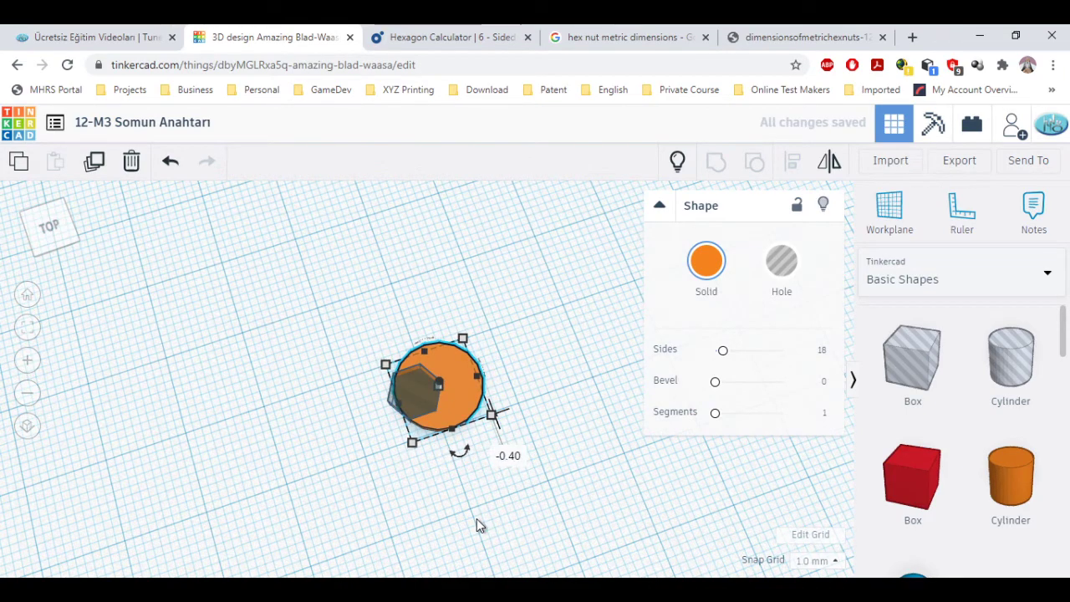
right_drag(498, 410, 515, 370)
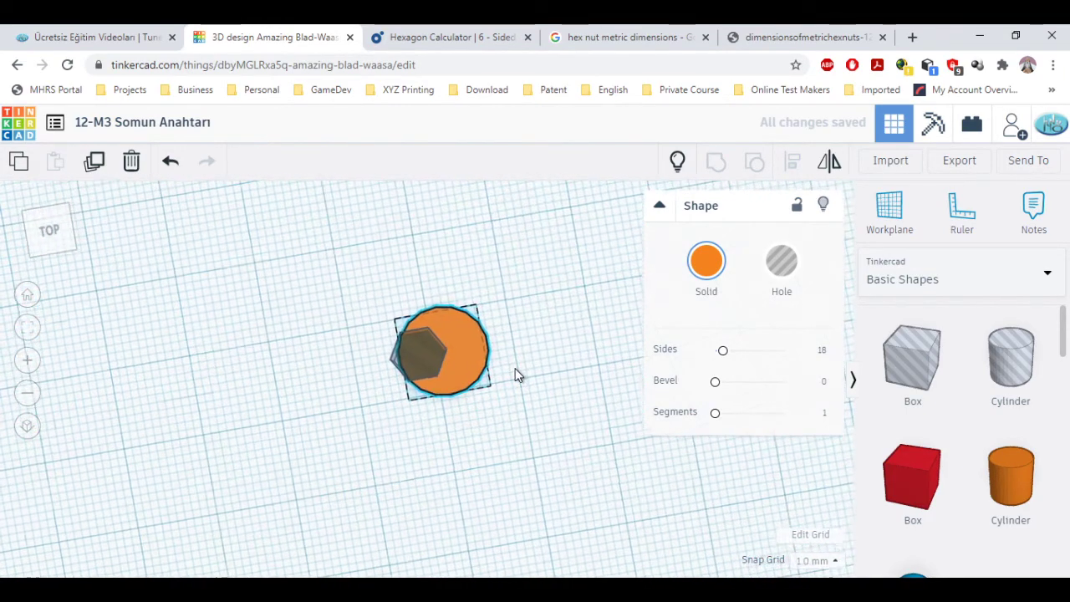
click(515, 373)
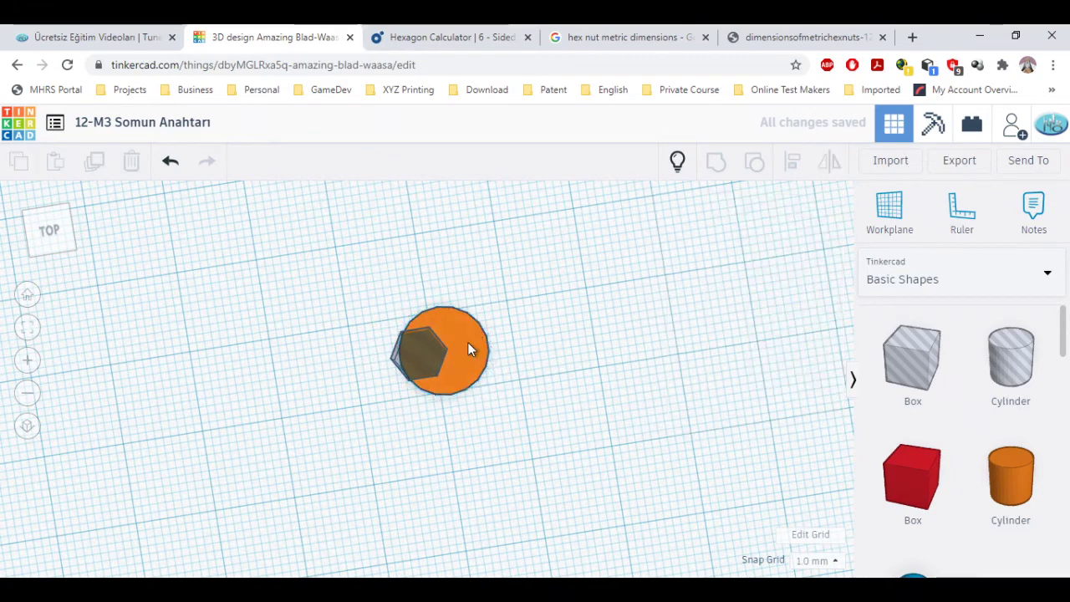
right_drag(516, 409, 517, 376)
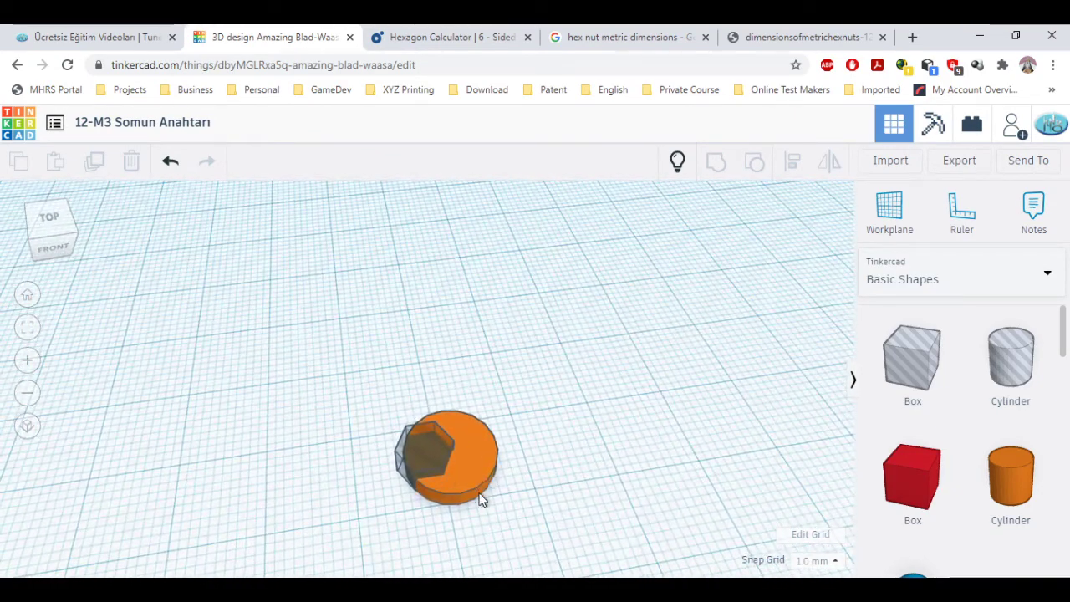
- Resize the orange cylinder around the hexagonal hole to 9.35 mm wide and 9.35 mm deep
click(481, 494)
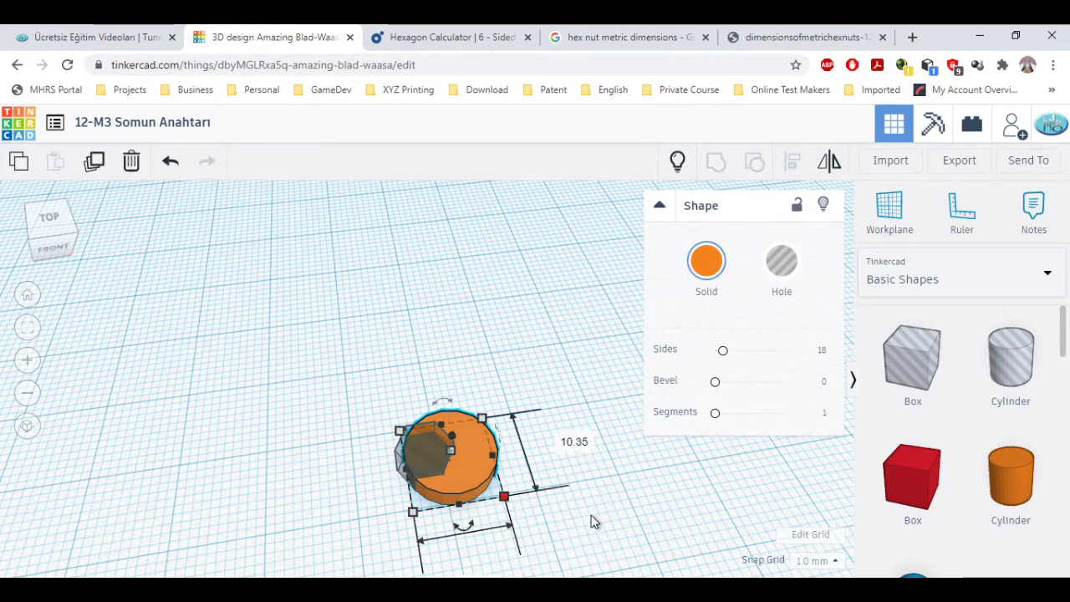
middle_drag(593, 521, 508, 418)
click(507, 415)
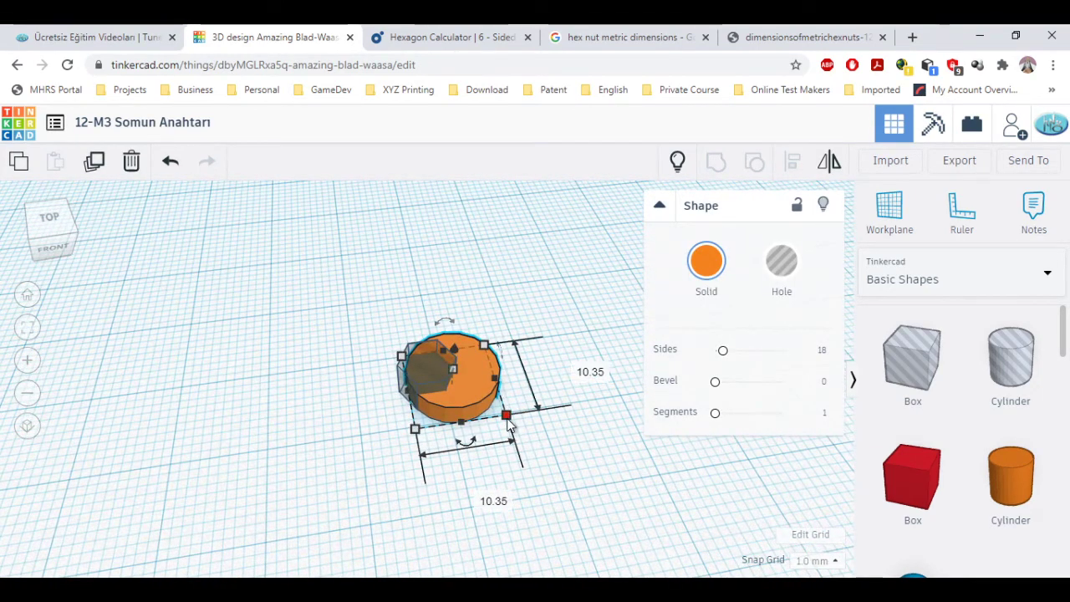
key(Tab)
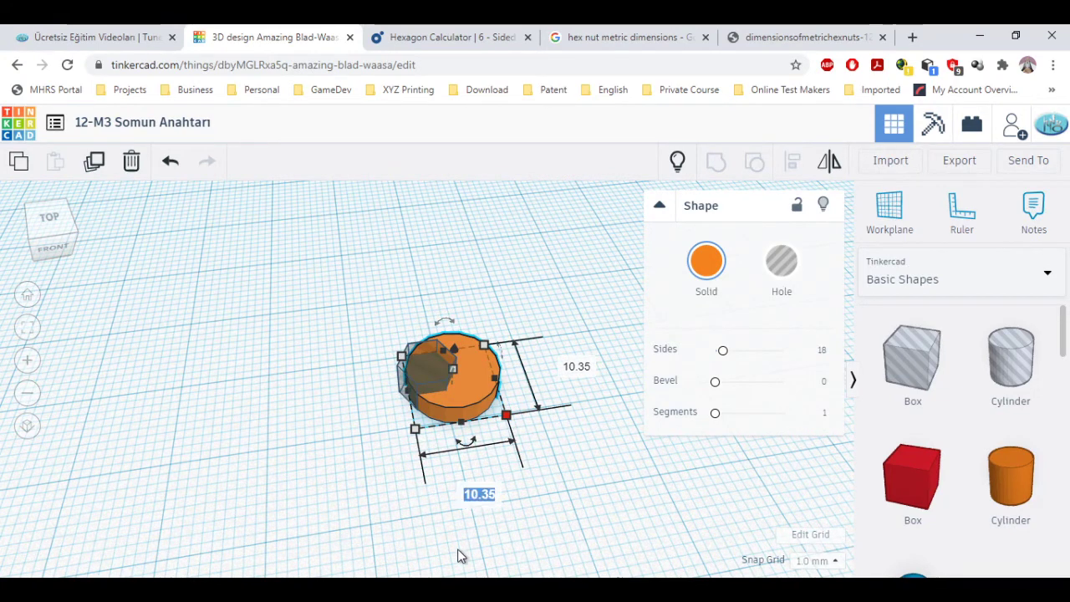
key(BackSpace)
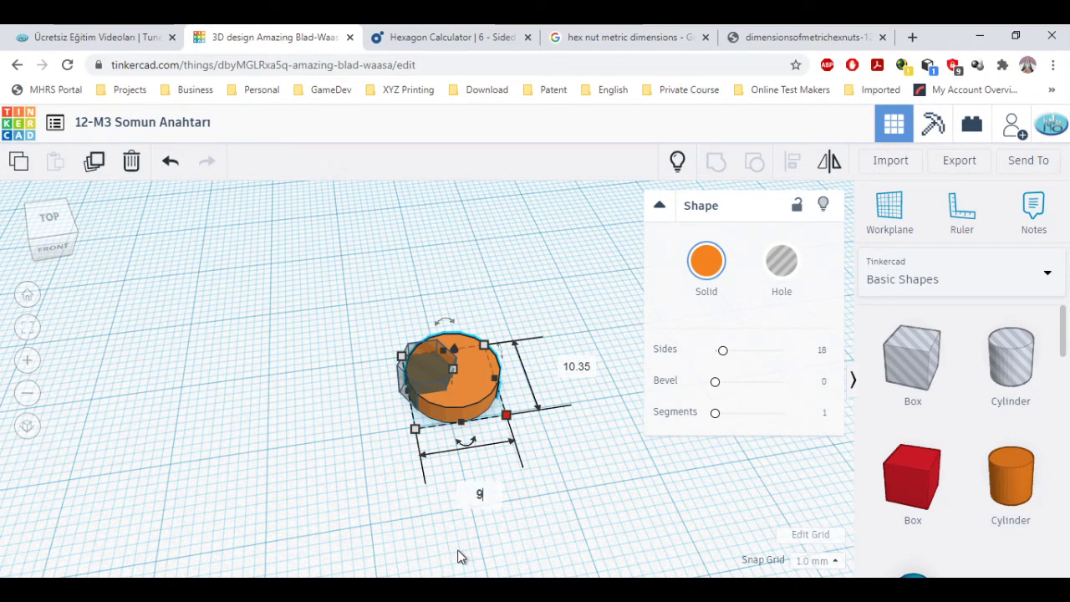
text(9.35)
key(Return)
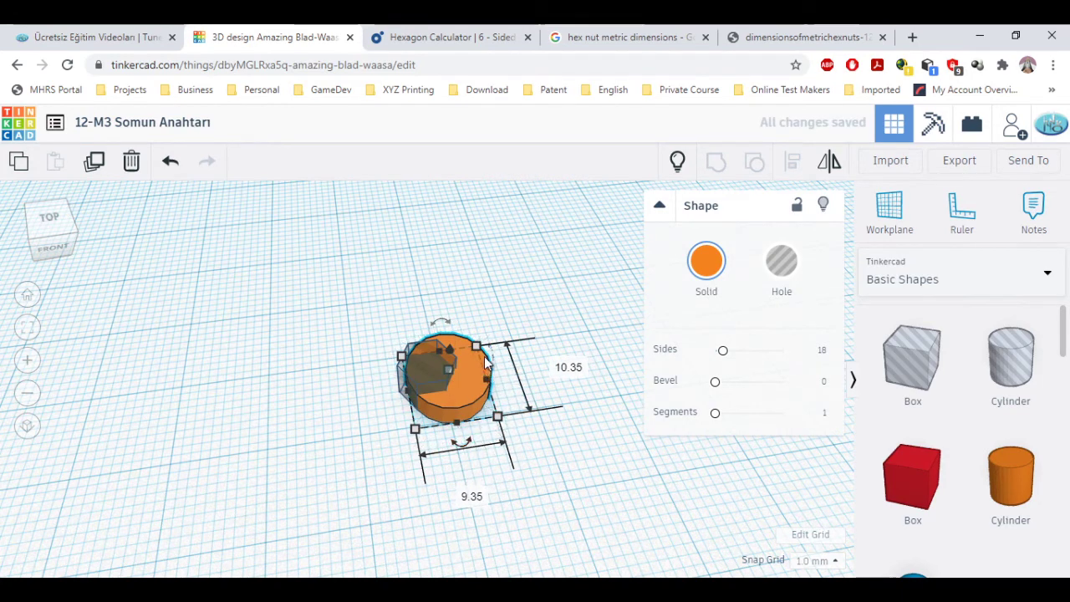
click(568, 370)
text(9.3)
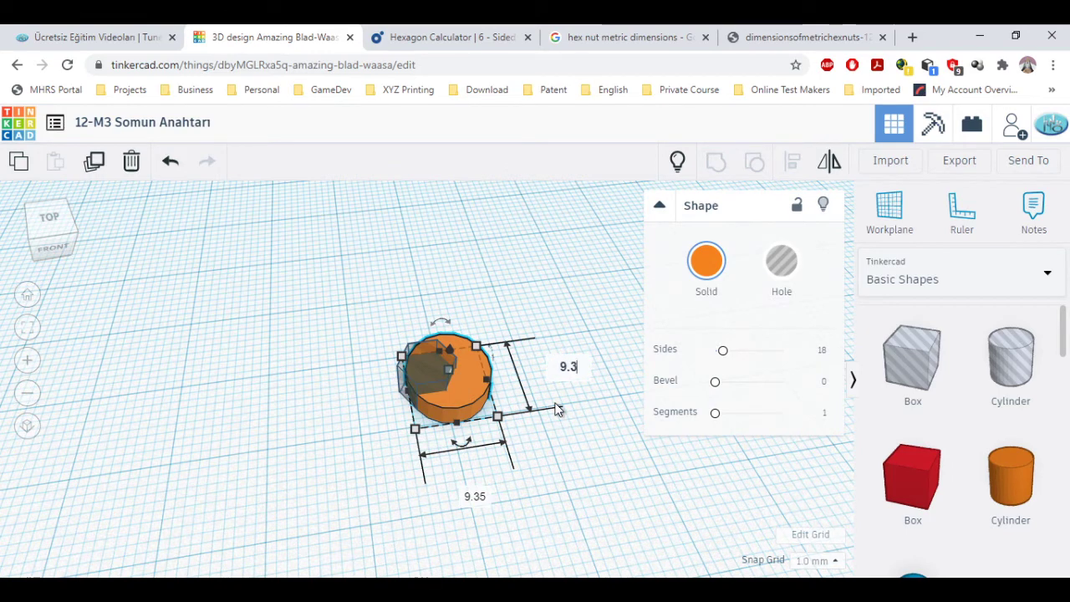
text(5)
key(Return)
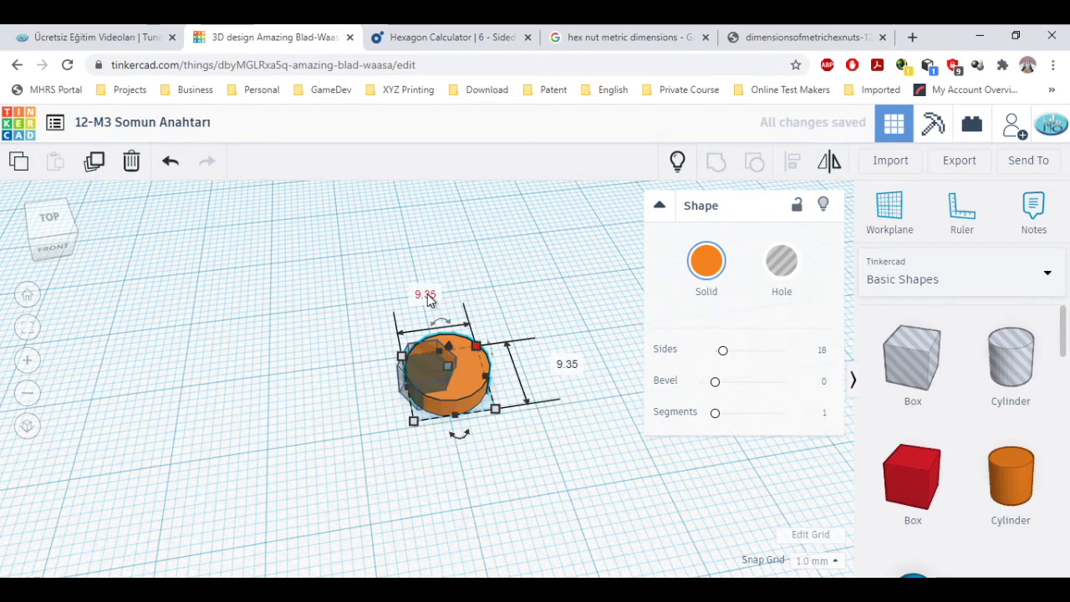
- Reduce the orange cylinder's width further, entering 8.3 as its new dimension
click(425, 295)
text(8.3)
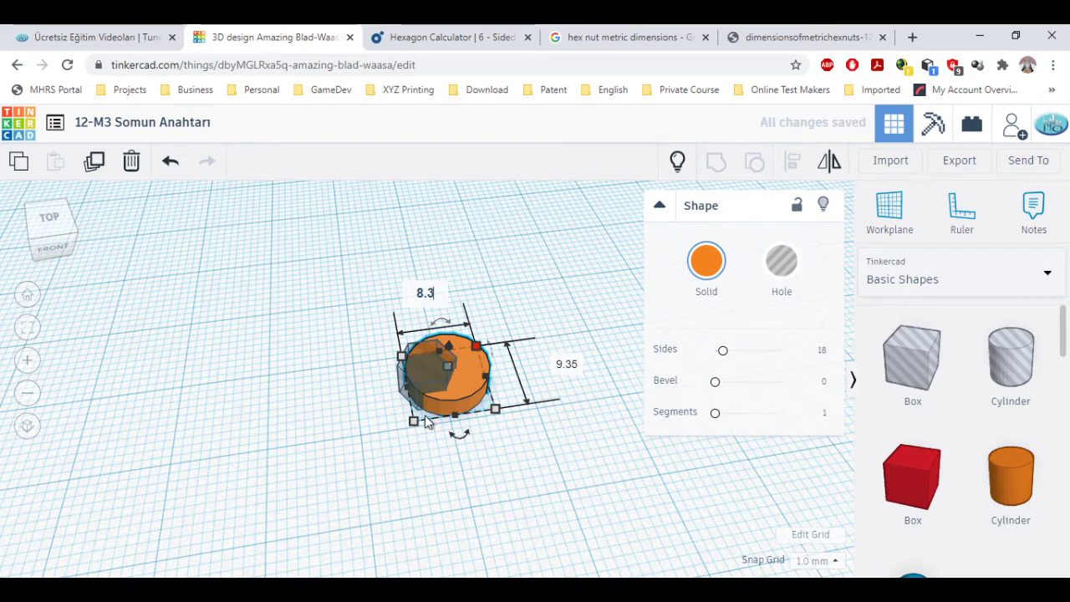